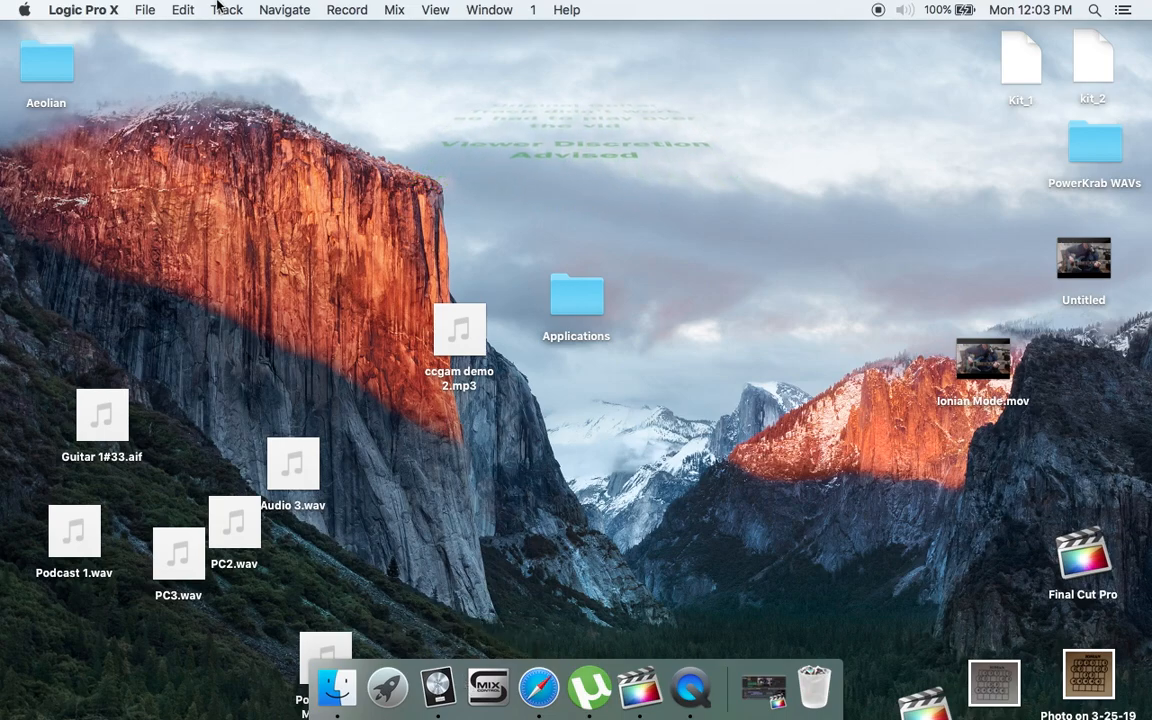
- Create a new project with 3 audio tracks using Input 1 and Output 1 + 2
click(148, 10)
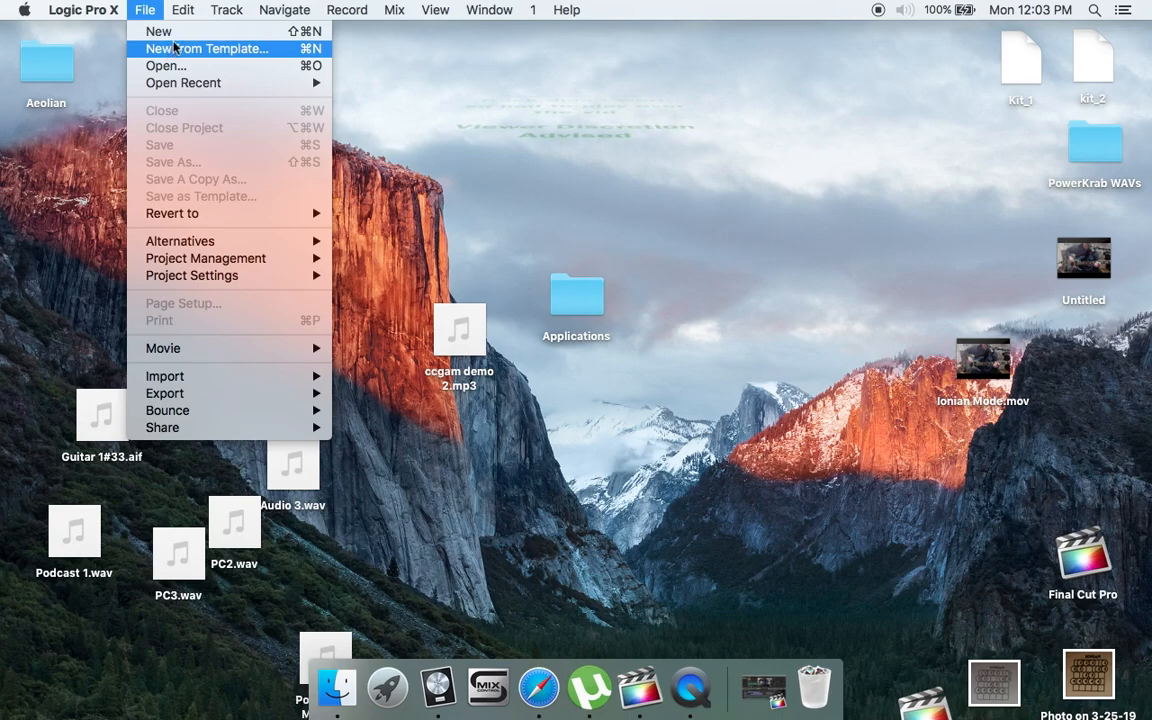
click(163, 31)
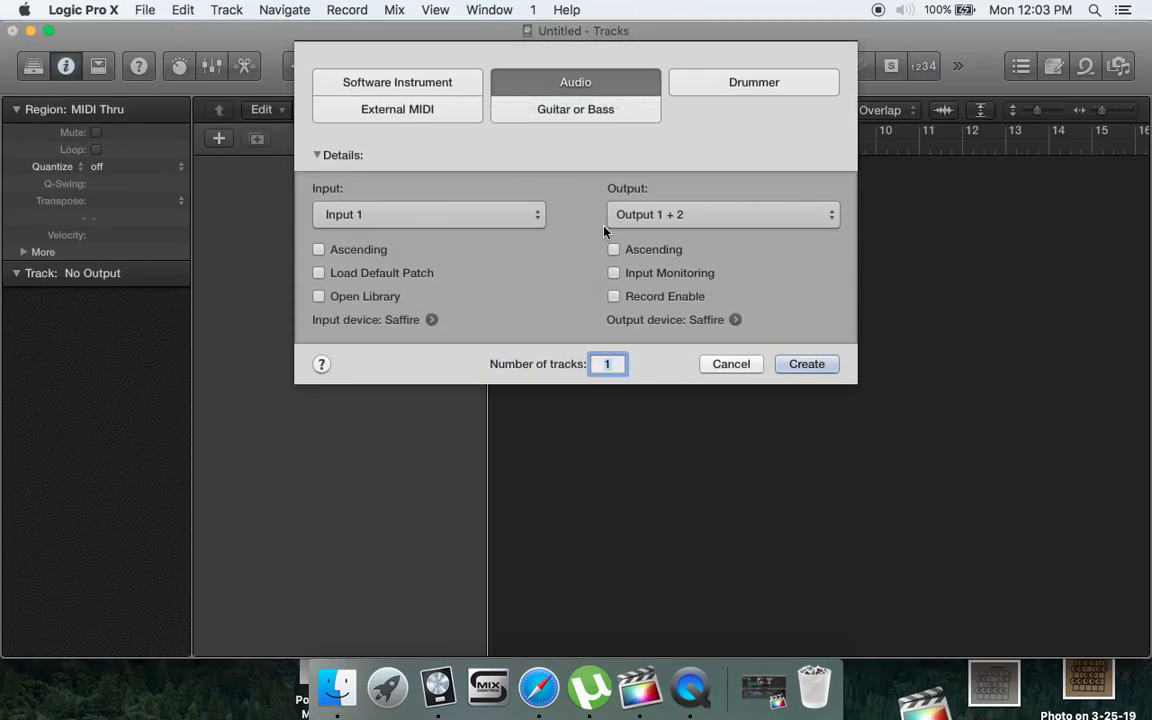
text(32)
key(BackSpace)
click(476, 219)
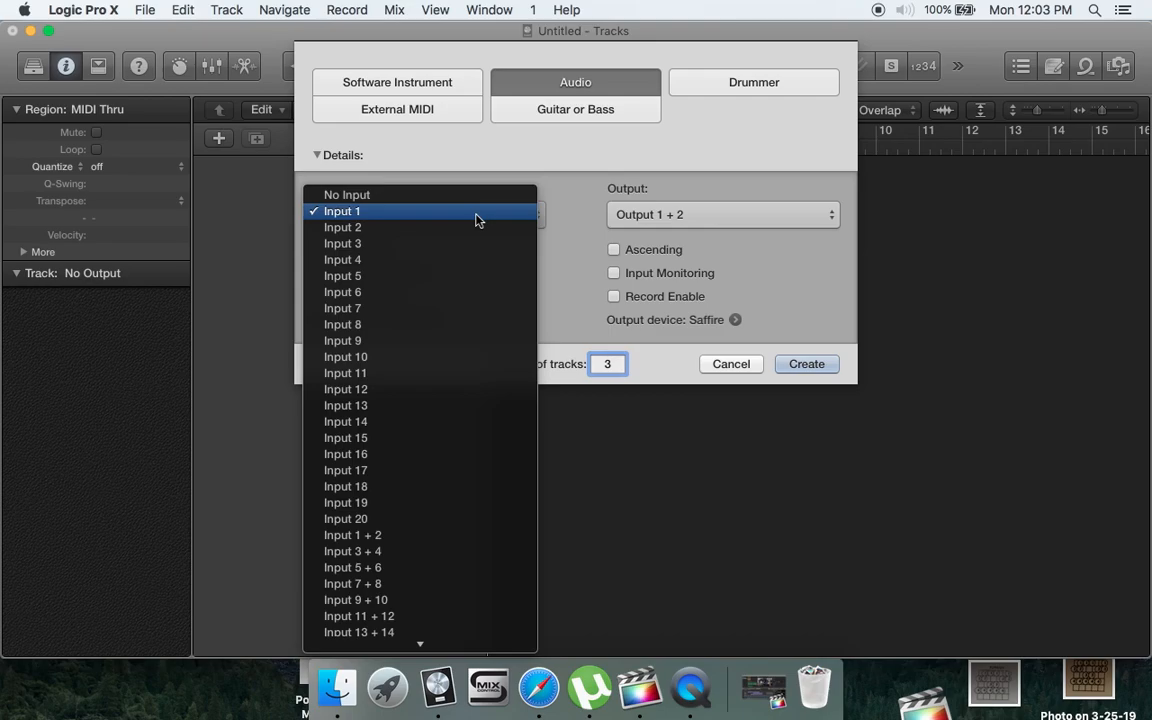
click(476, 219)
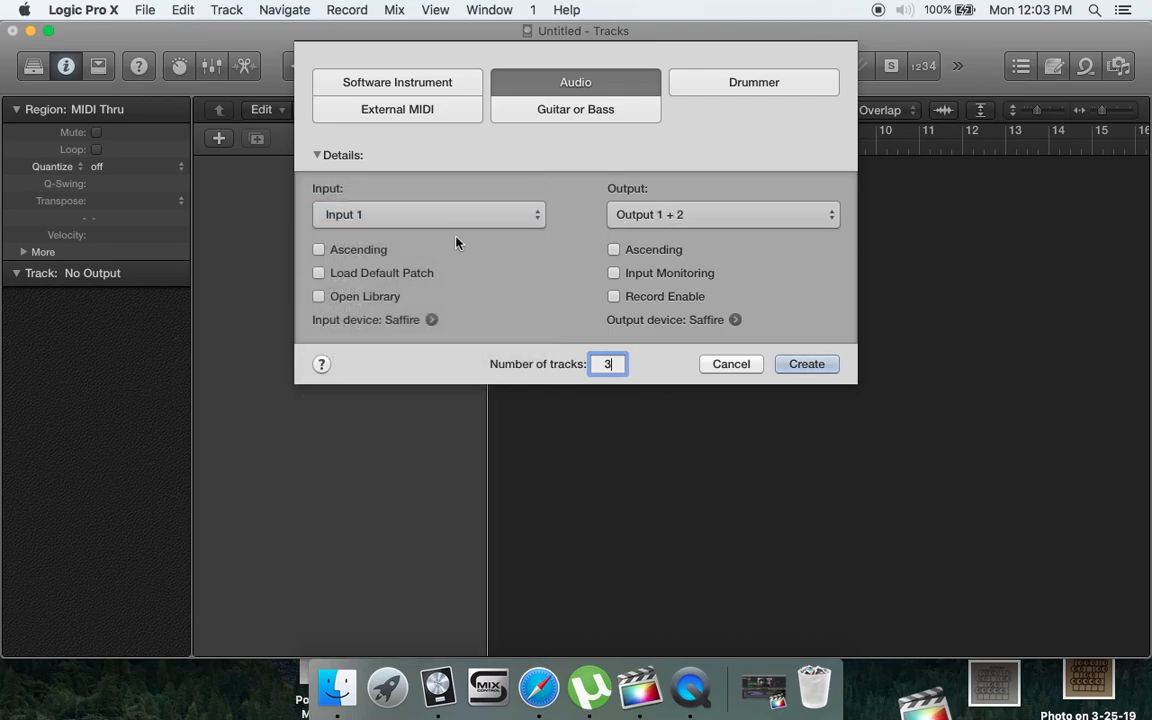
click(650, 218)
mouse_move(657, 234)
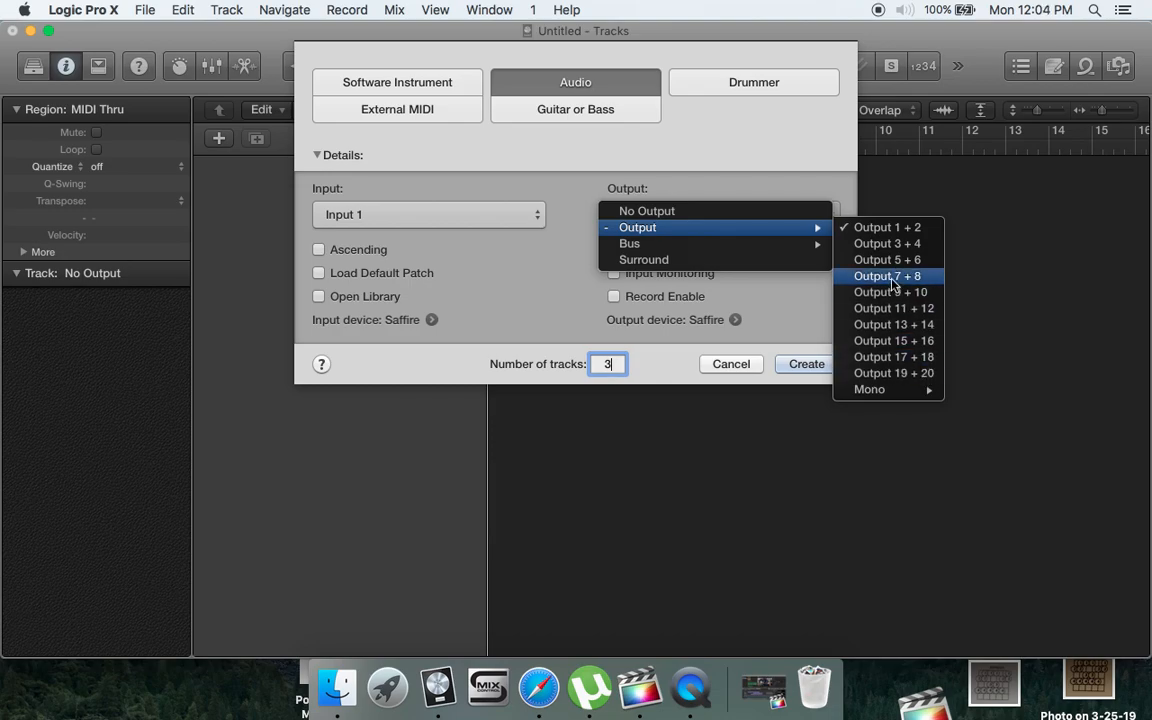
click(872, 227)
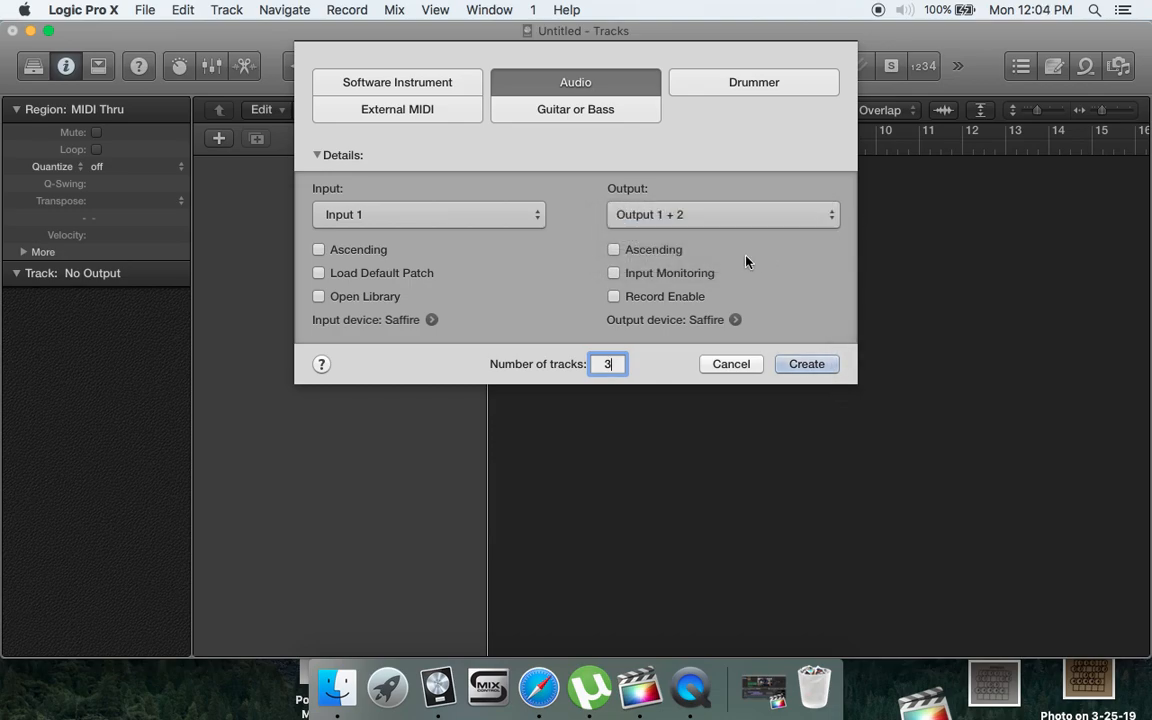
click(808, 365)
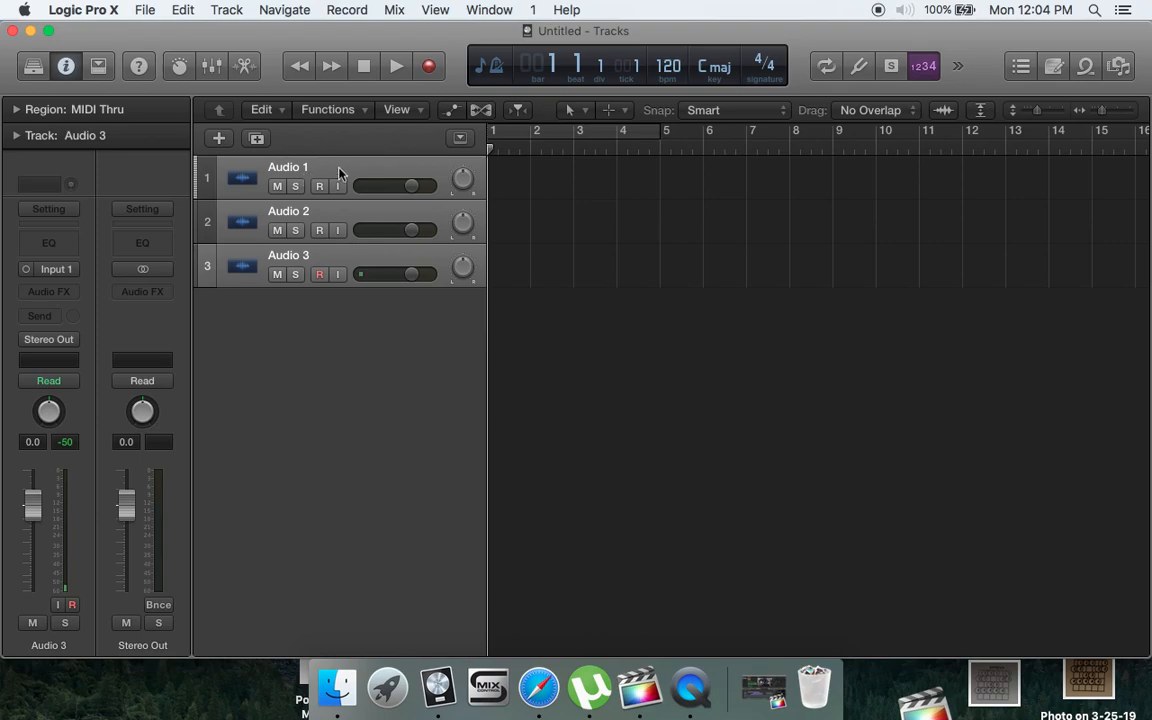
- Enable recording and input monitoring on the Audio 1 track and record a short take of about three bars
click(339, 174)
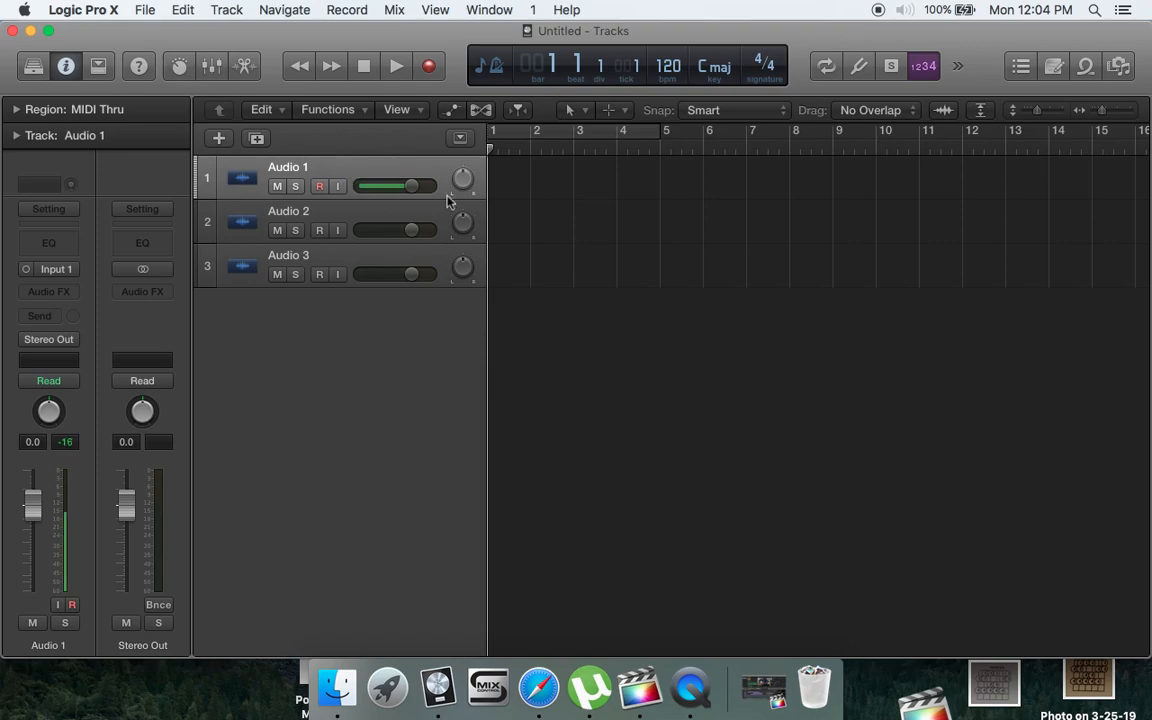
click(319, 186)
click(337, 187)
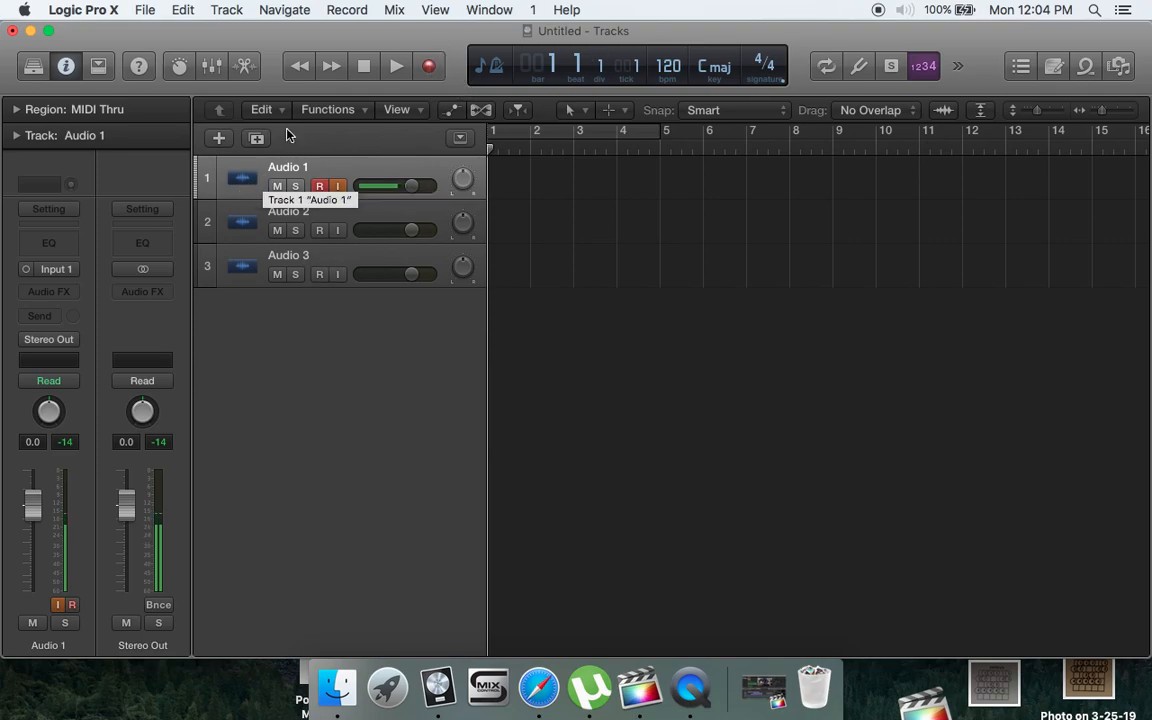
click(426, 75)
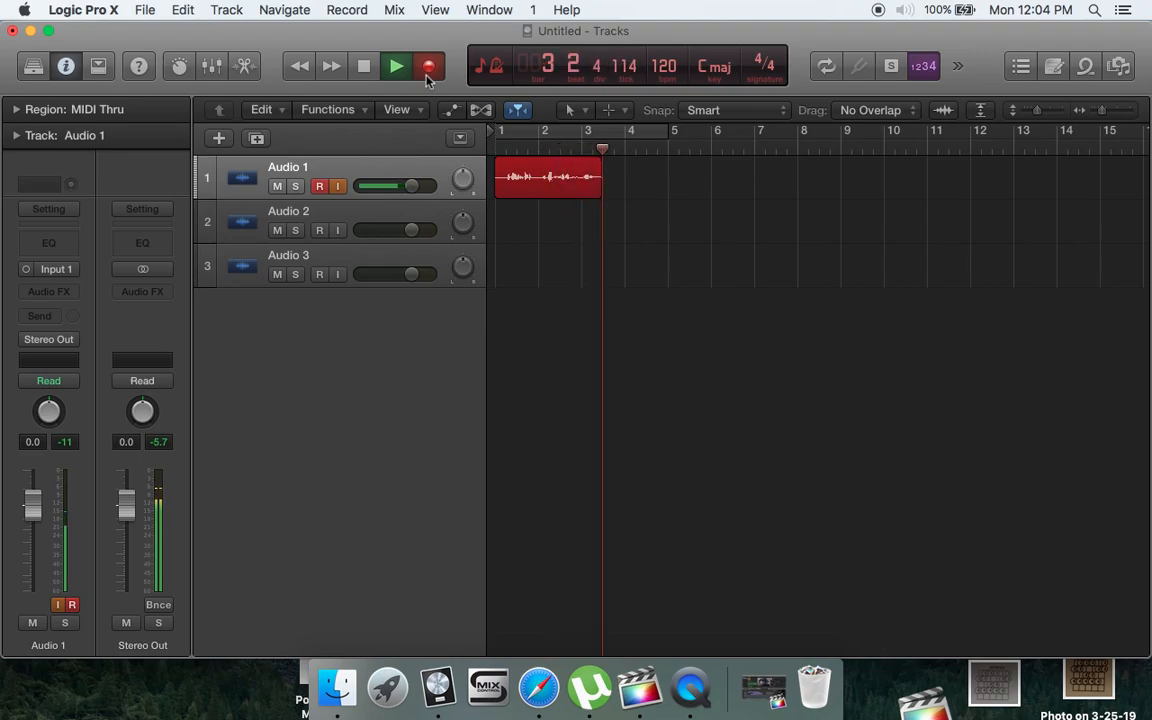
key(space)
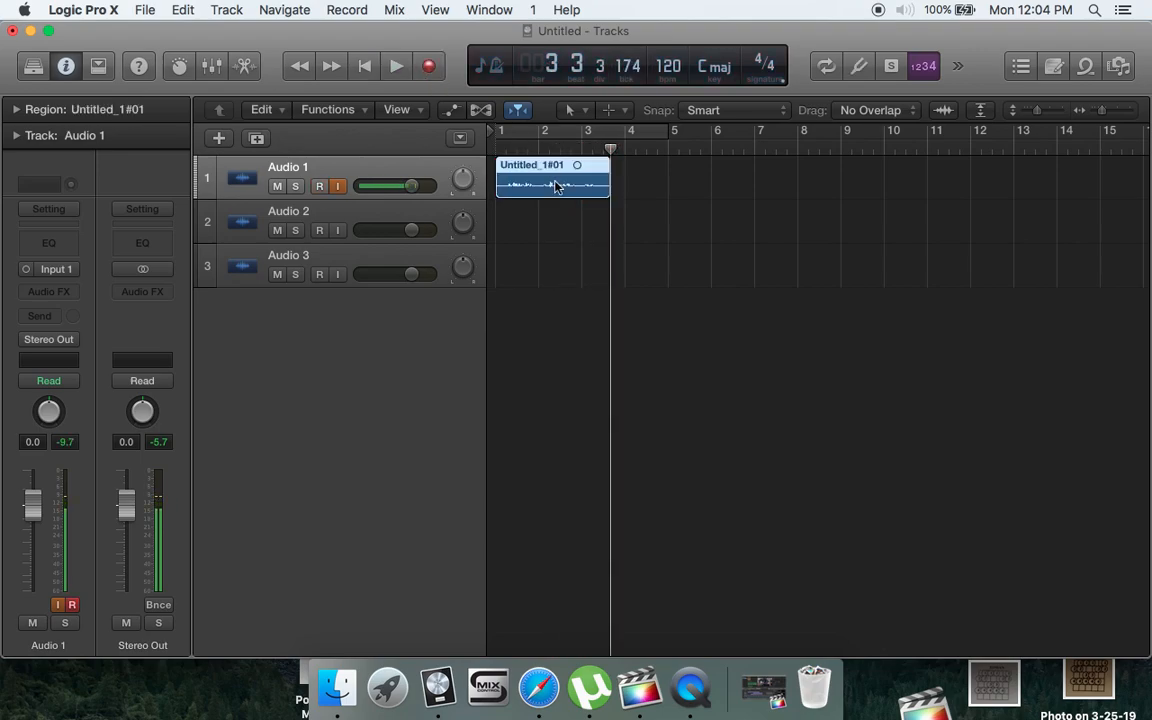
- Toggle record enable and input monitoring on the Audio 1 track and select the Audio 2 track
click(350, 220)
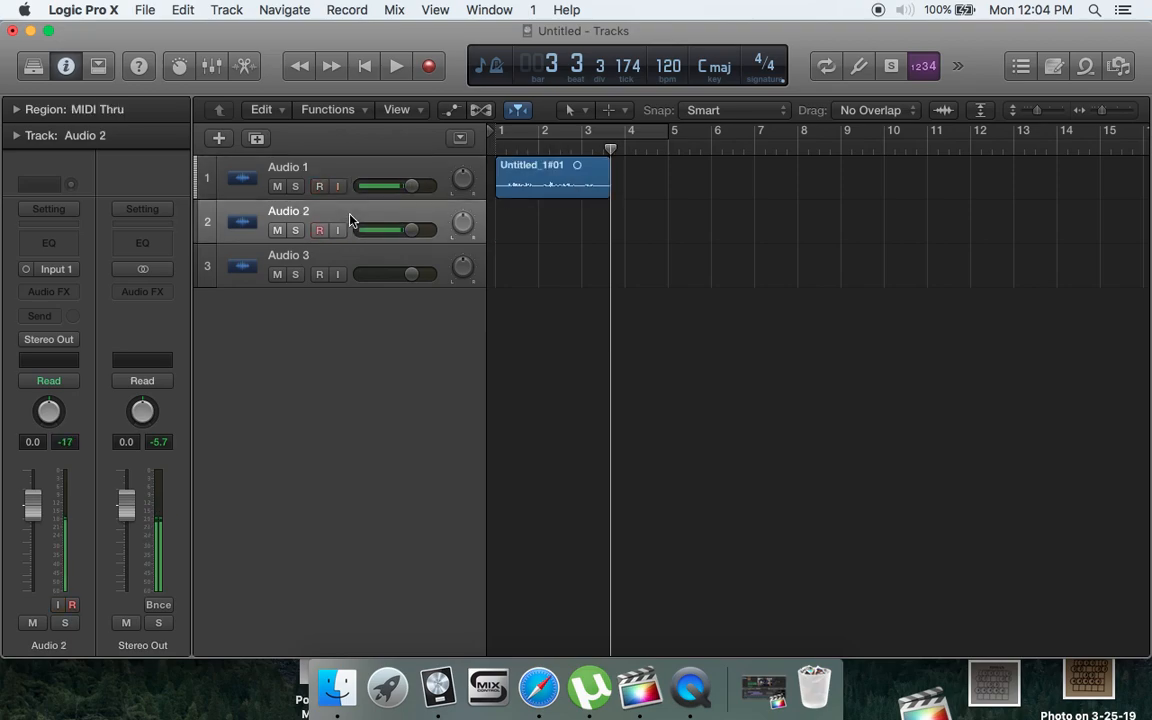
click(316, 187)
click(337, 187)
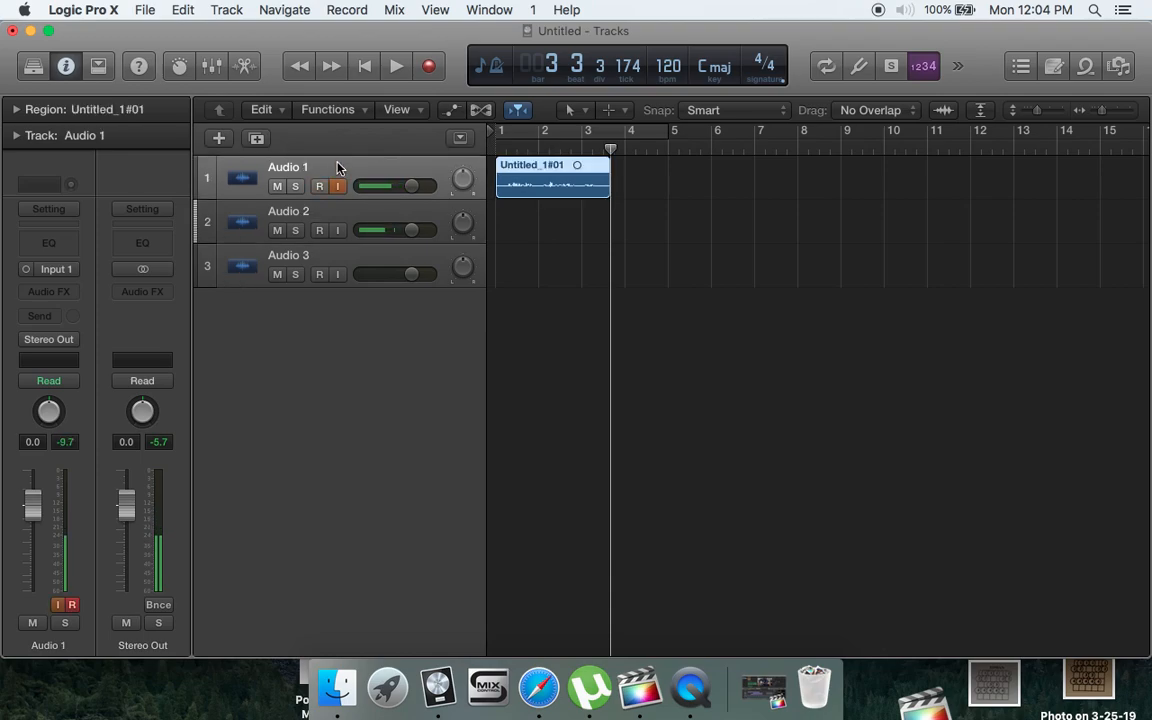
click(335, 214)
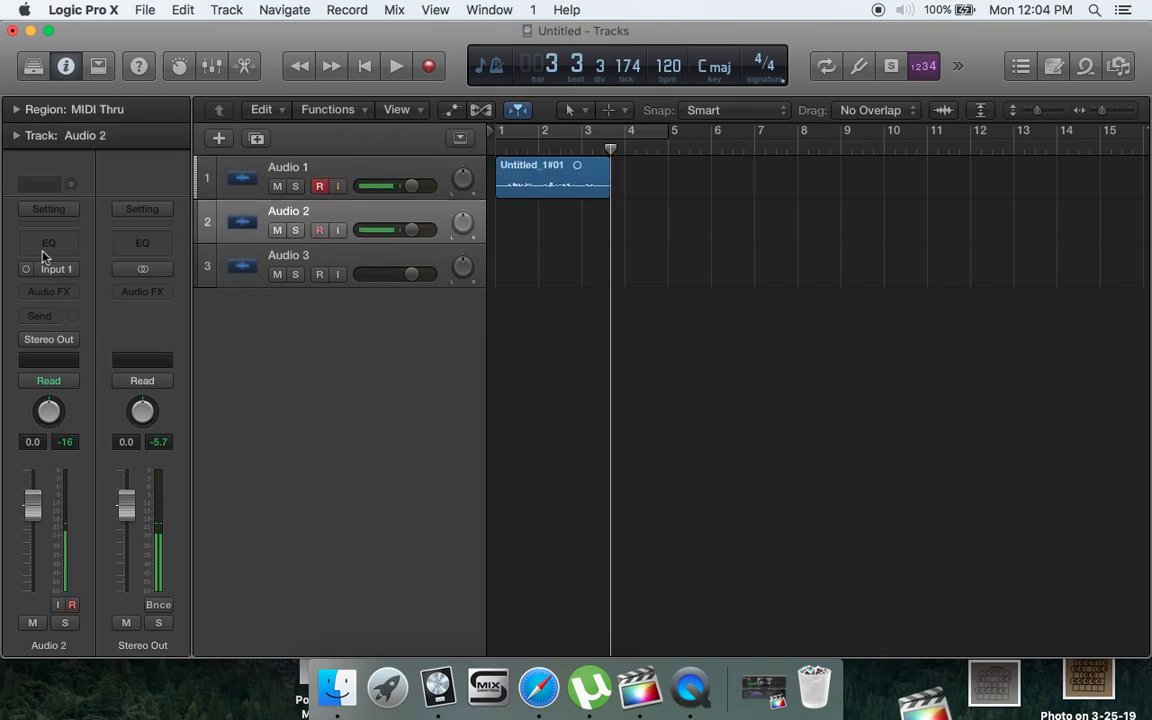
- Insert PositiveGrid's BIAS AMP as a mono Audio Units effect on the Audio 2 track
click(46, 292)
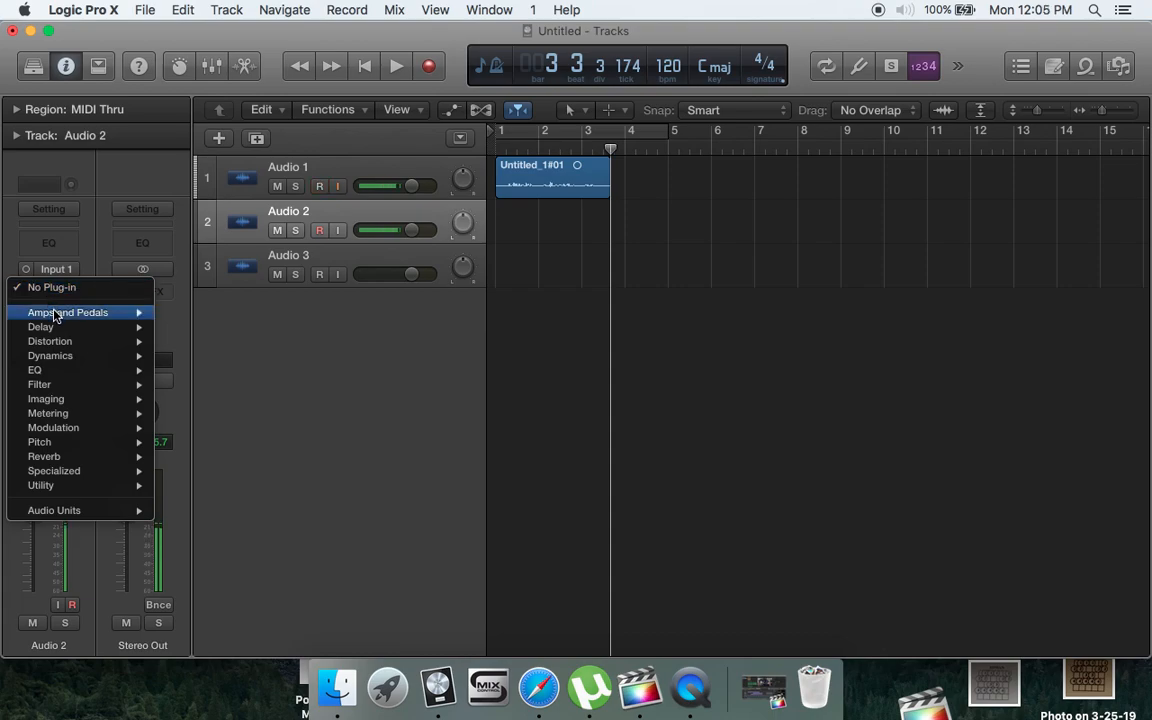
mouse_move(55, 316)
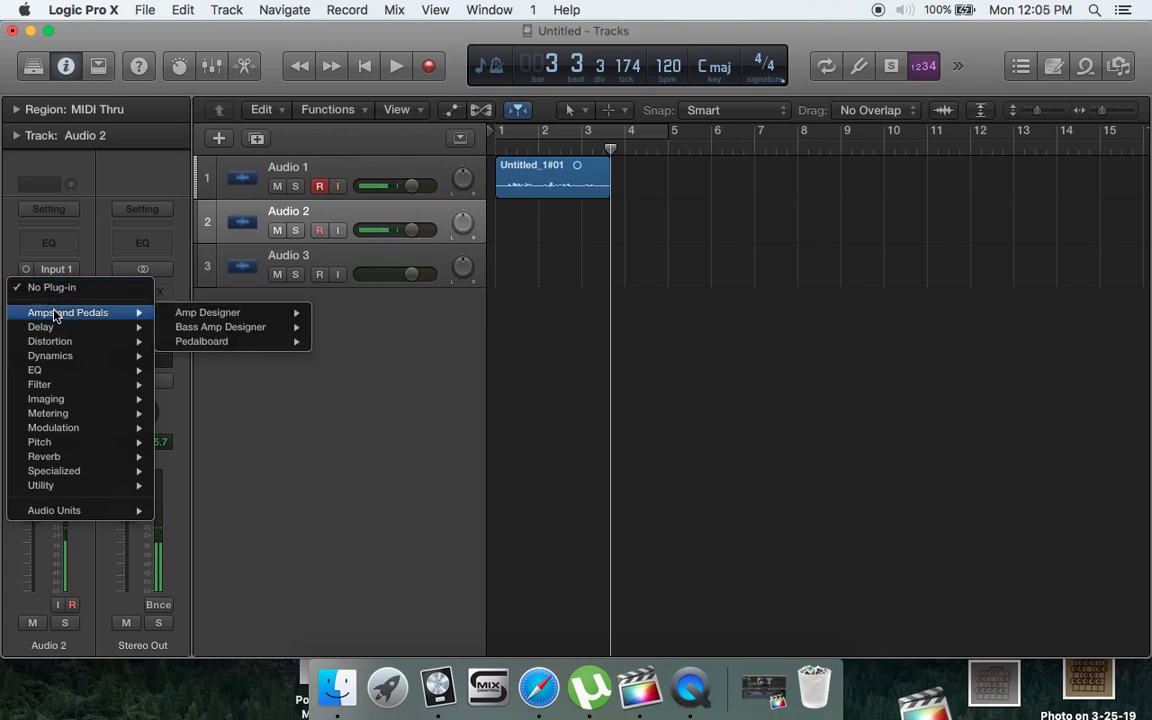
mouse_move(104, 476)
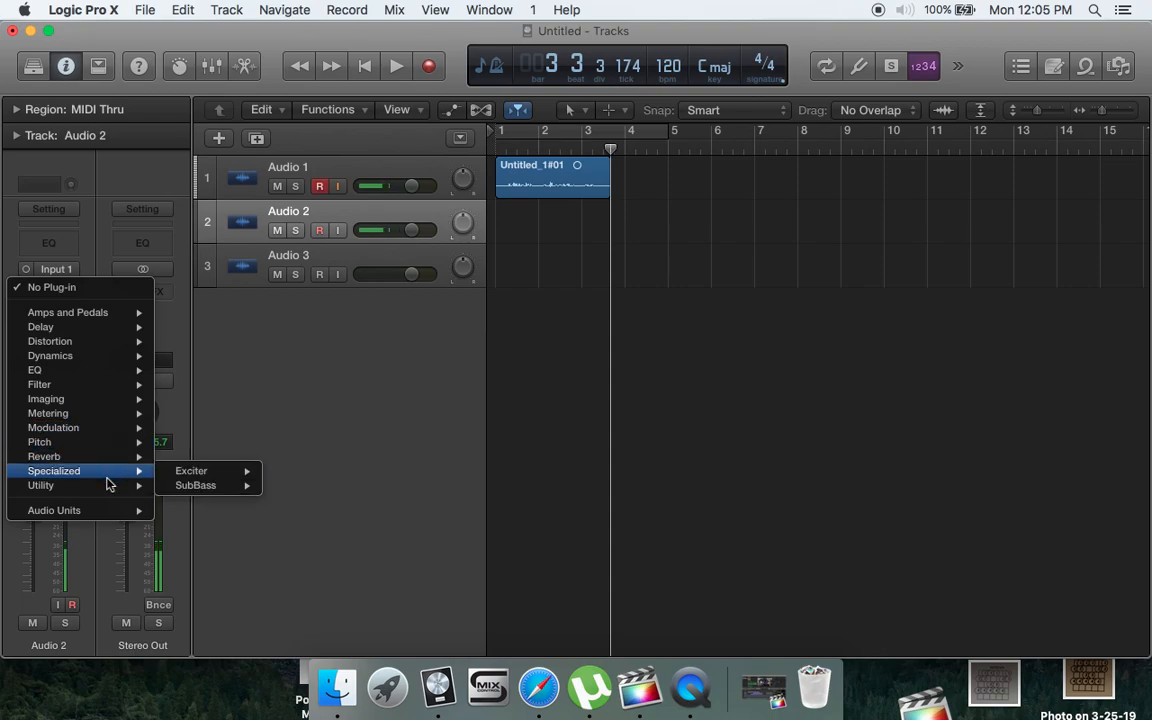
mouse_move(110, 512)
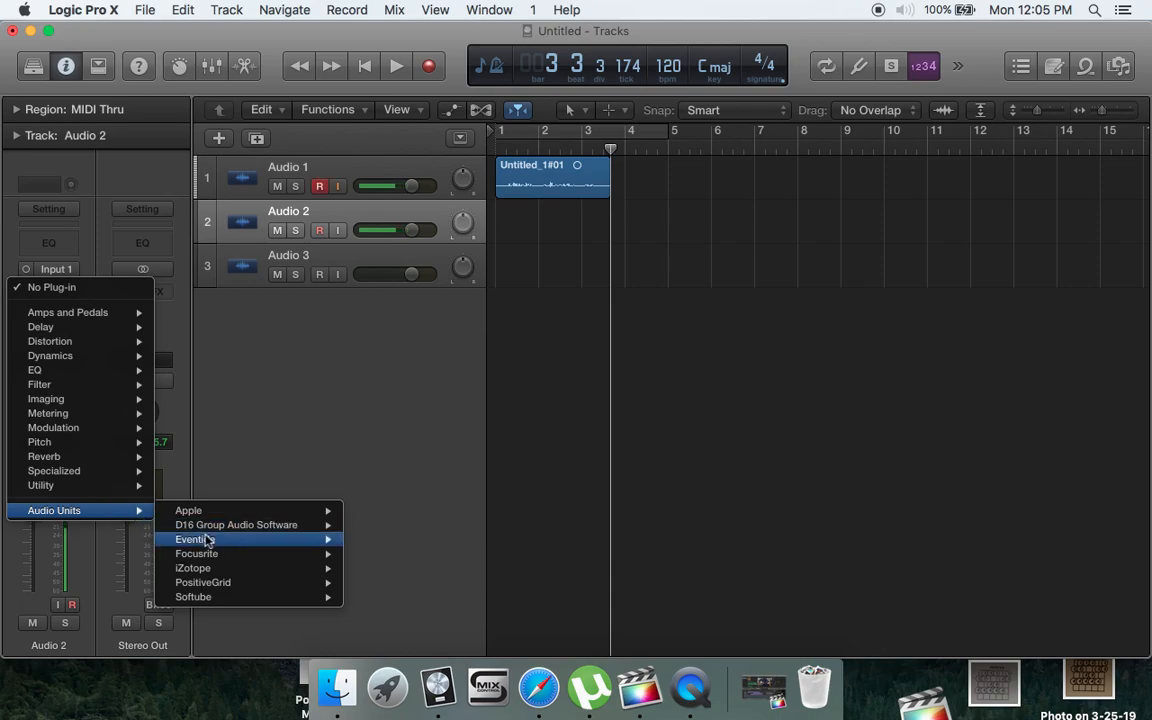
mouse_move(230, 584)
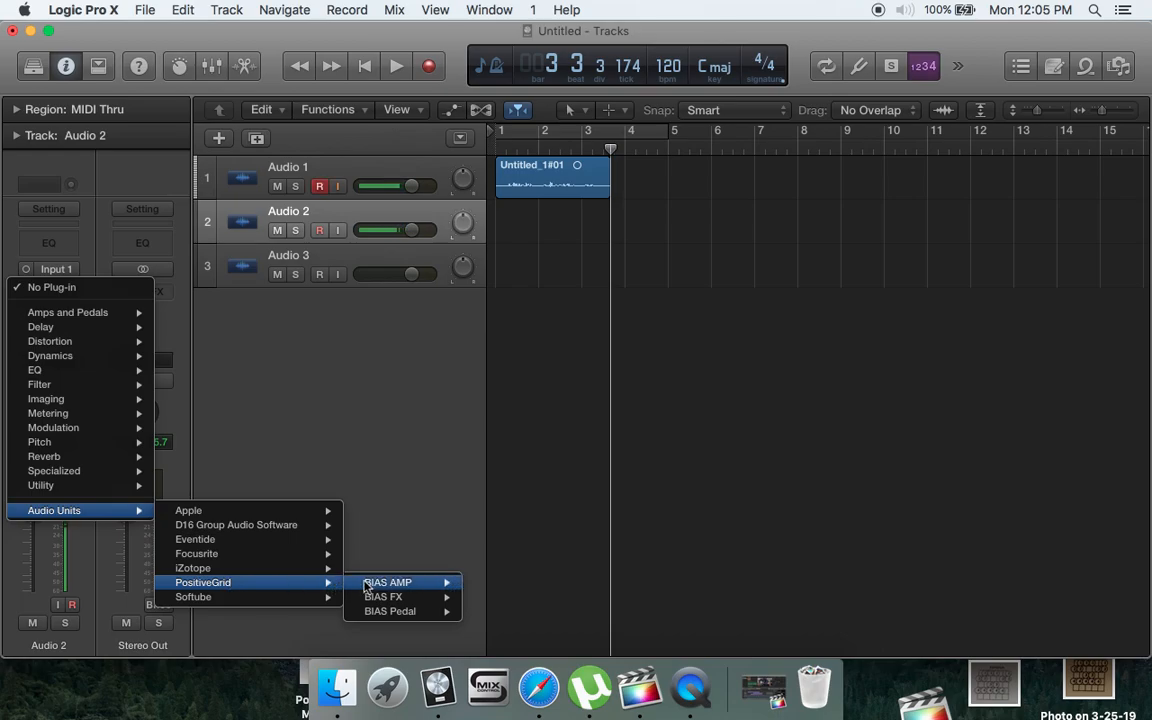
mouse_move(385, 587)
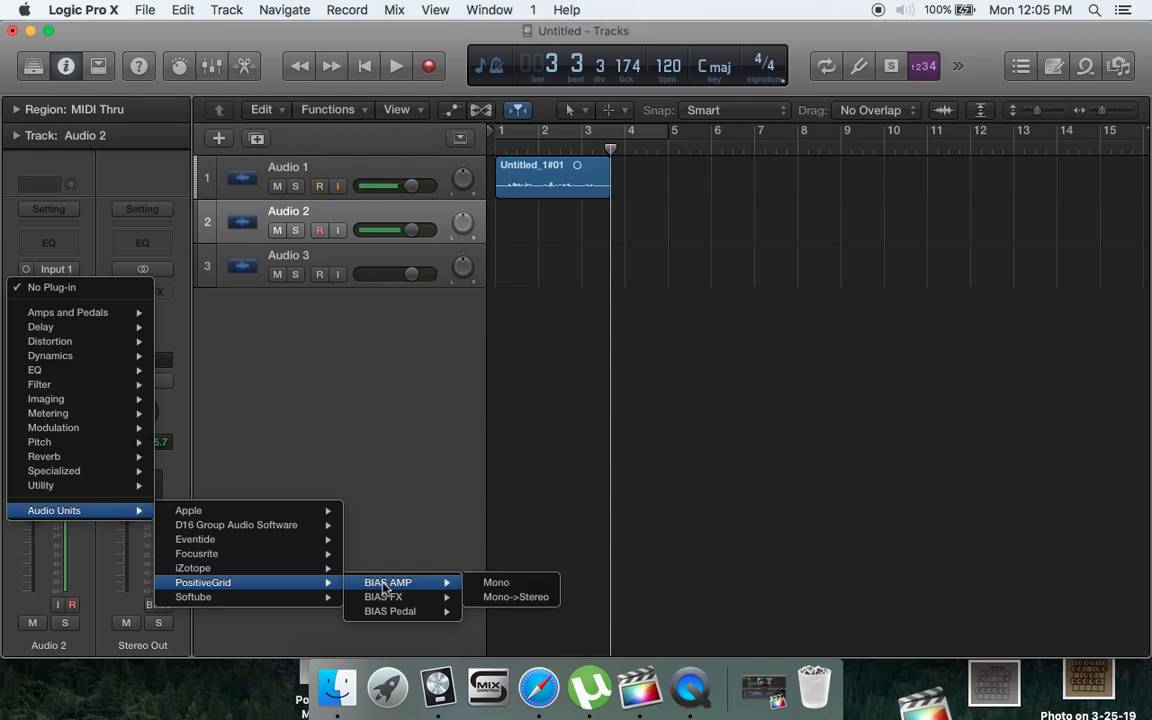
click(485, 588)
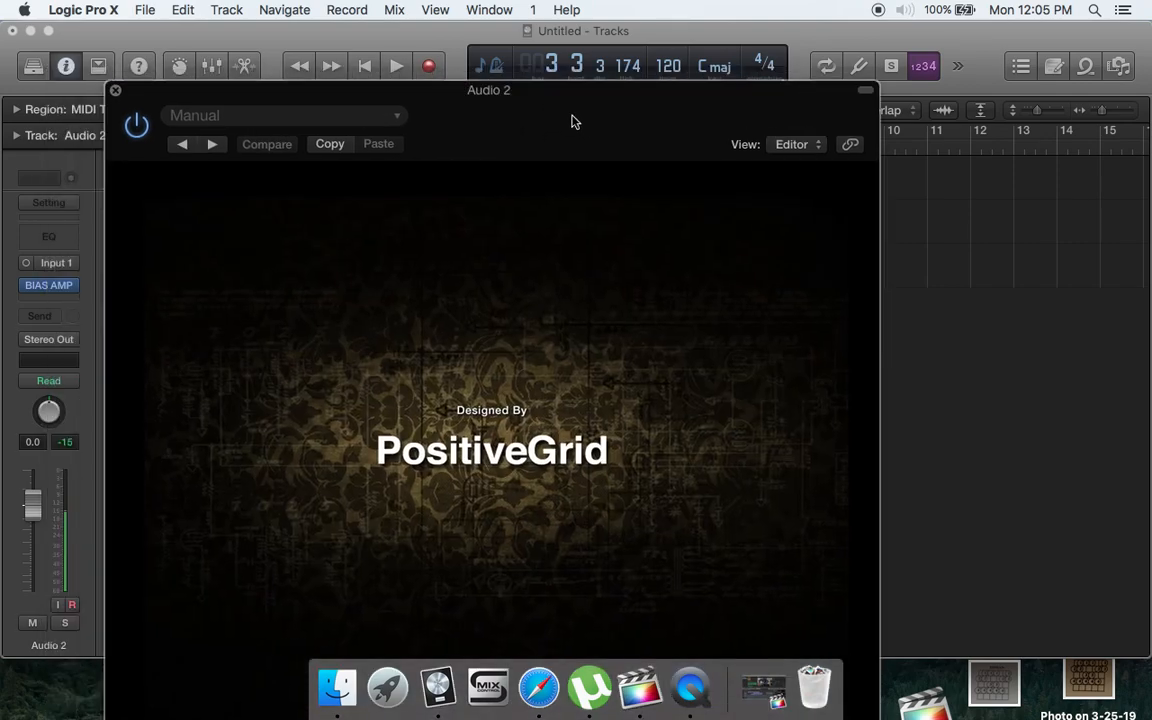
- Move the BIAS AMP window clear of the channel strip and set the Audio 2 track's input to Input 2
drag(490, 77, 748, 39)
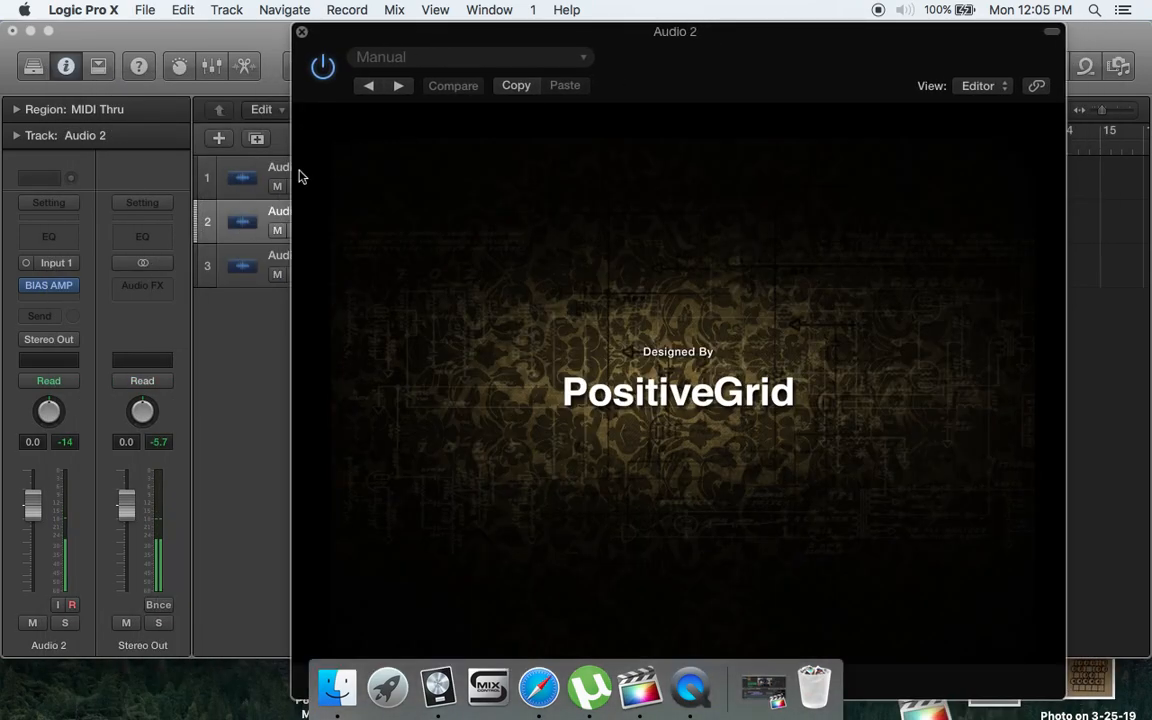
click(54, 263)
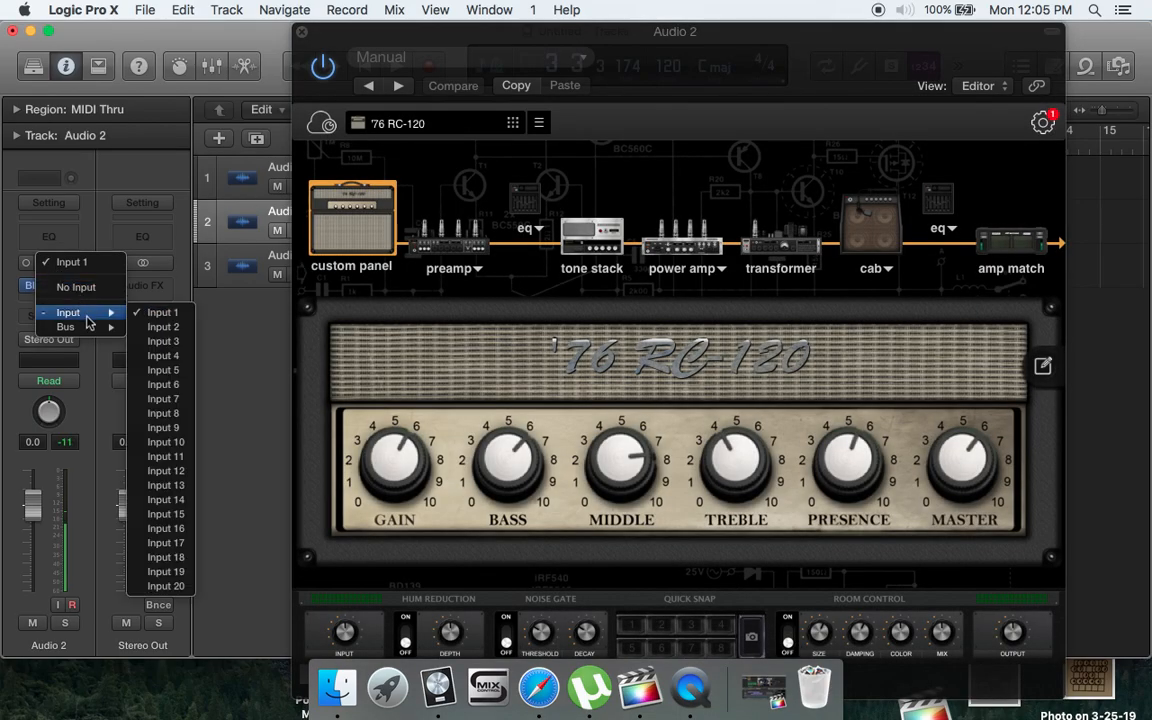
click(158, 328)
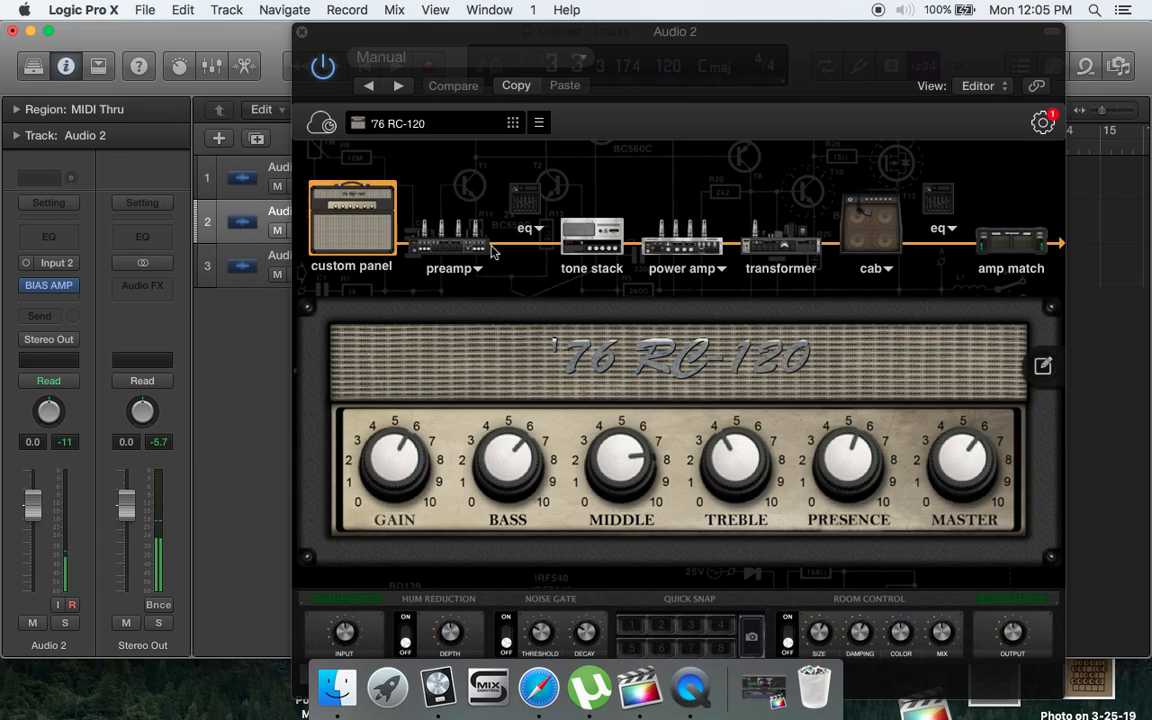
- Load the yngwieRR amp preset from the Clean bank in BIAS AMP
click(443, 124)
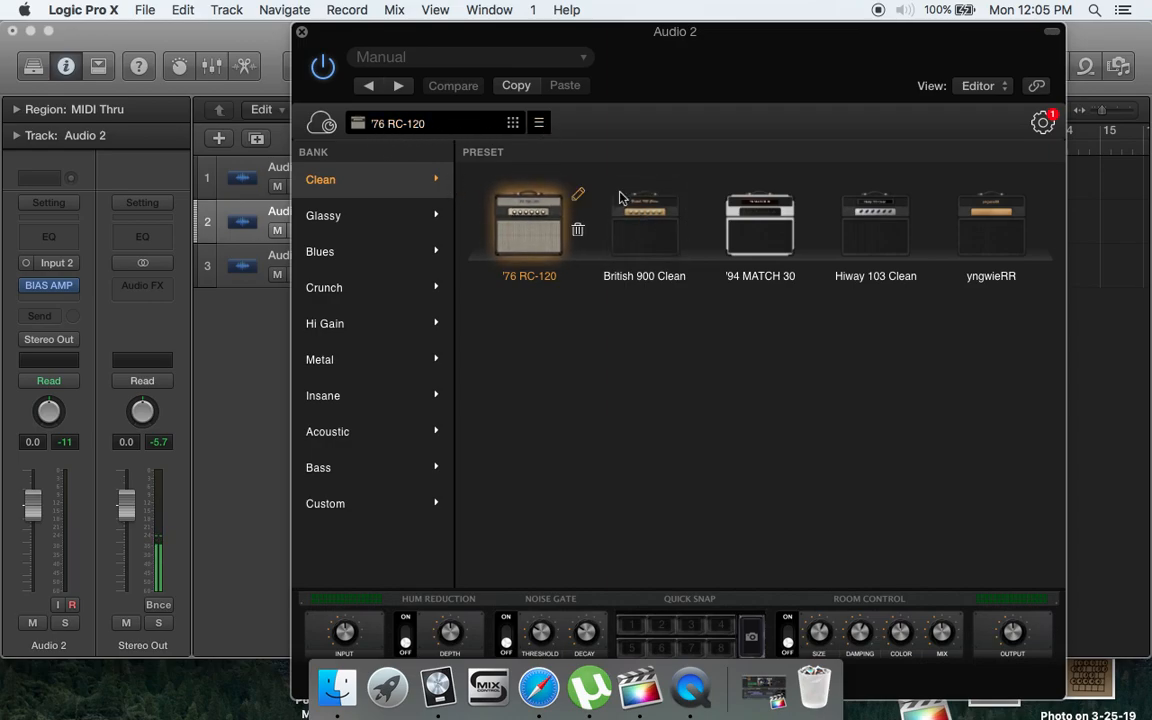
click(369, 250)
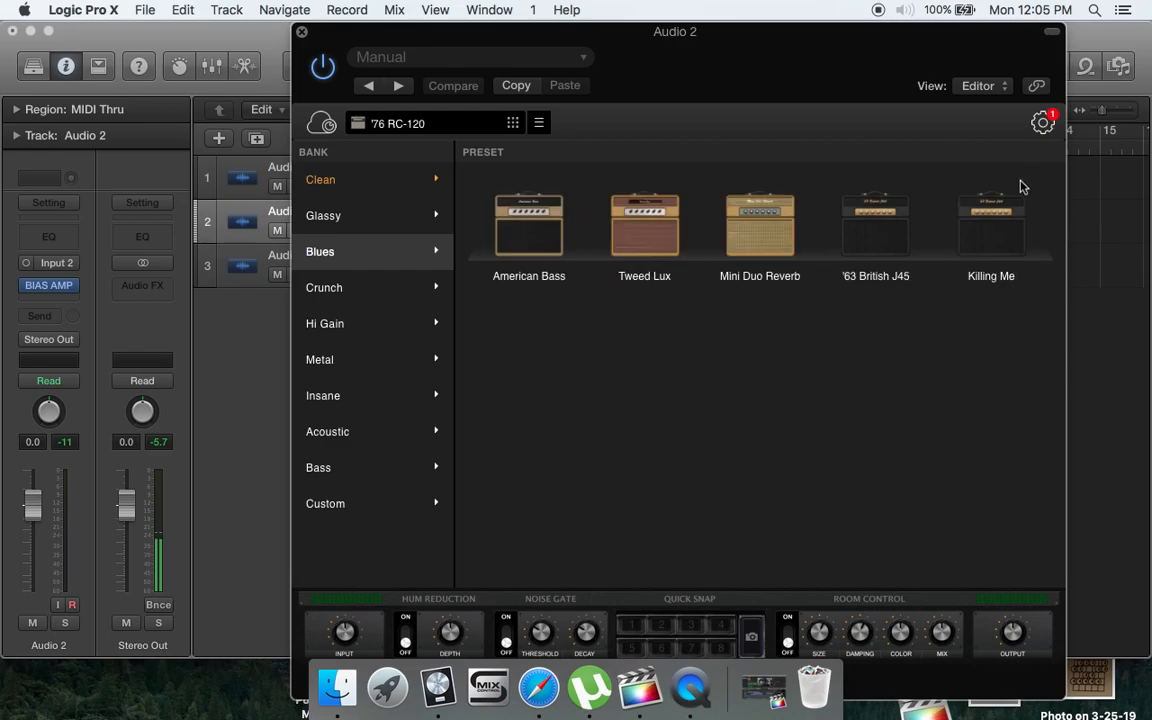
click(378, 179)
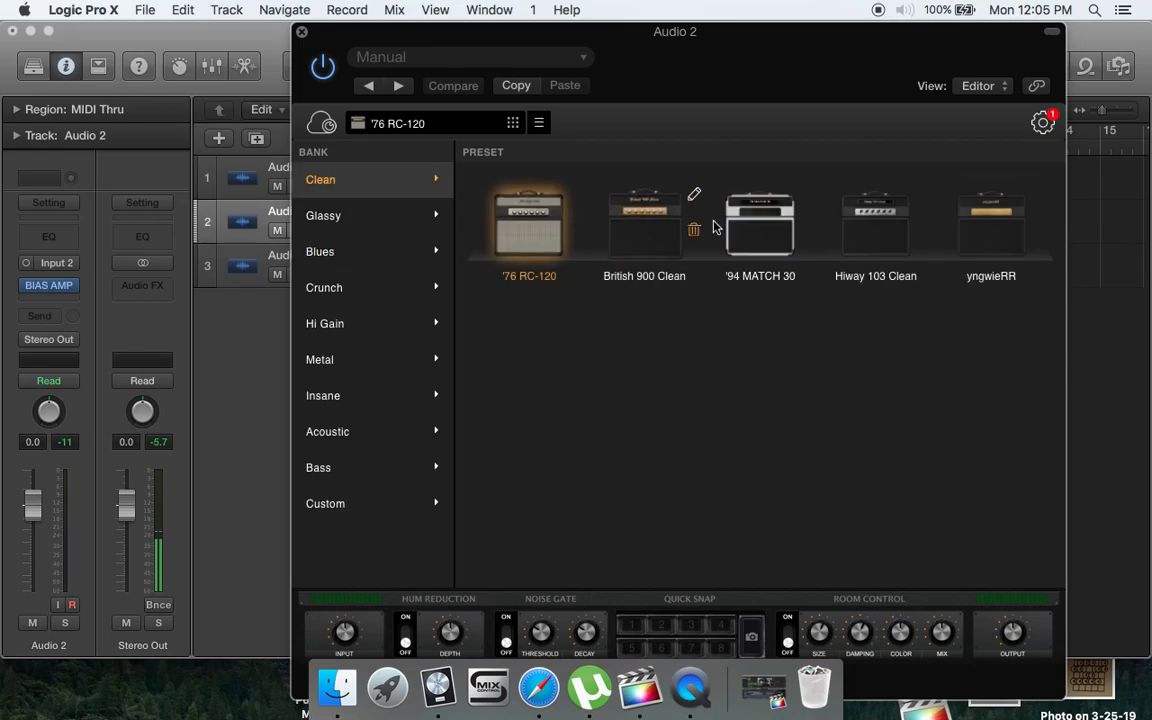
double_click(997, 213)
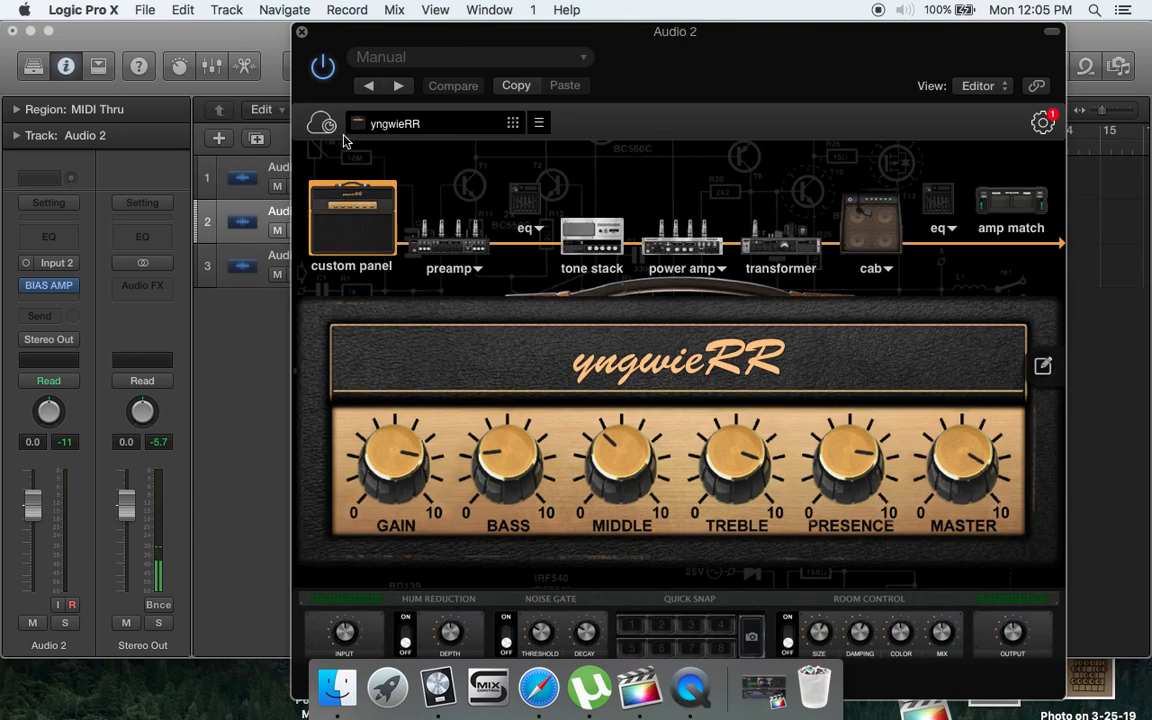
- Browse the BIAS AMP preset banks from Glassy through Bass to examine the amp presets each one offers
click(312, 131)
click(399, 221)
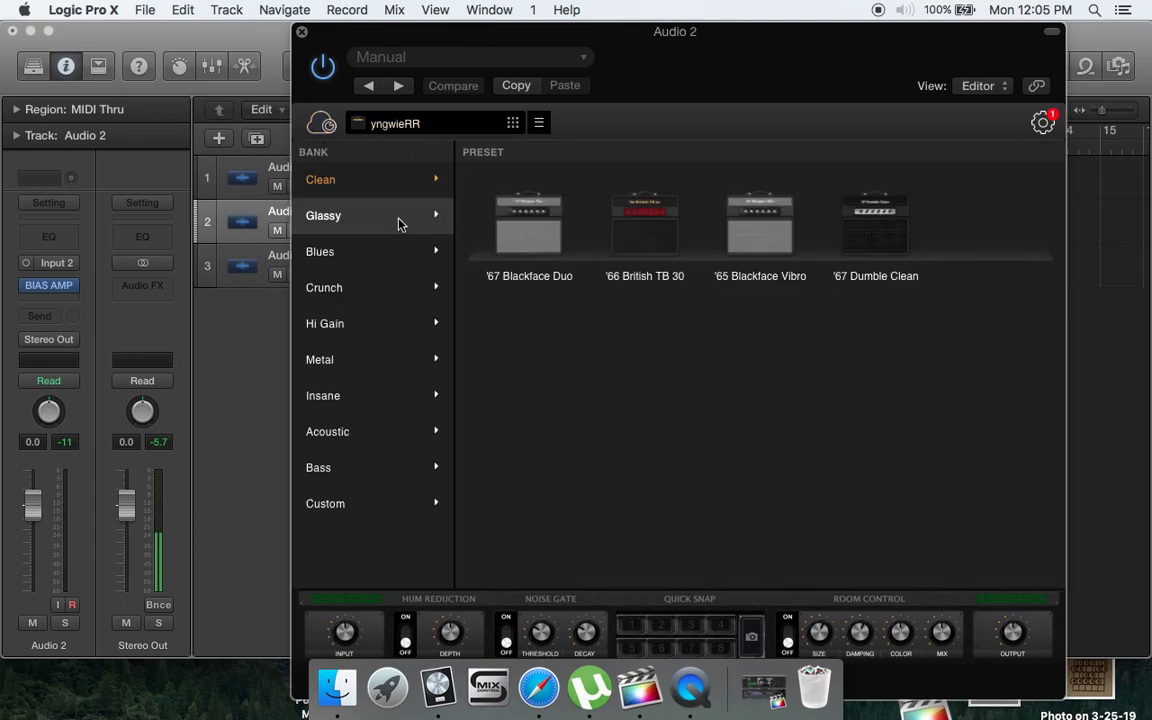
click(385, 256)
click(384, 292)
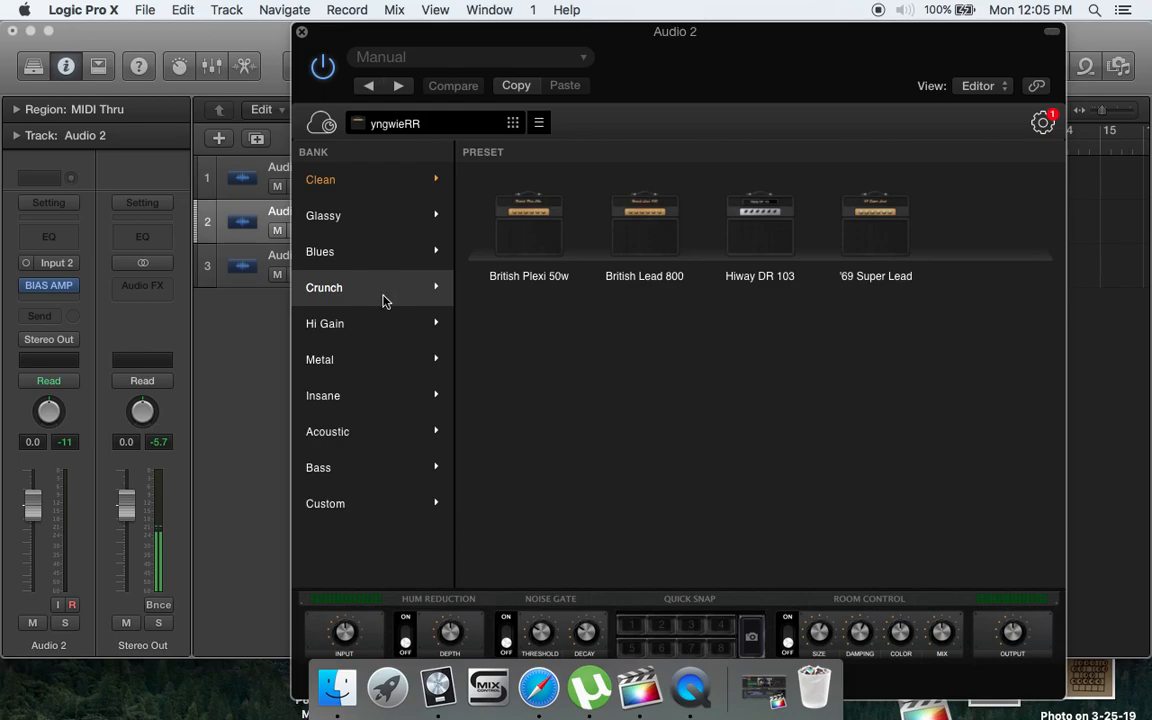
click(386, 318)
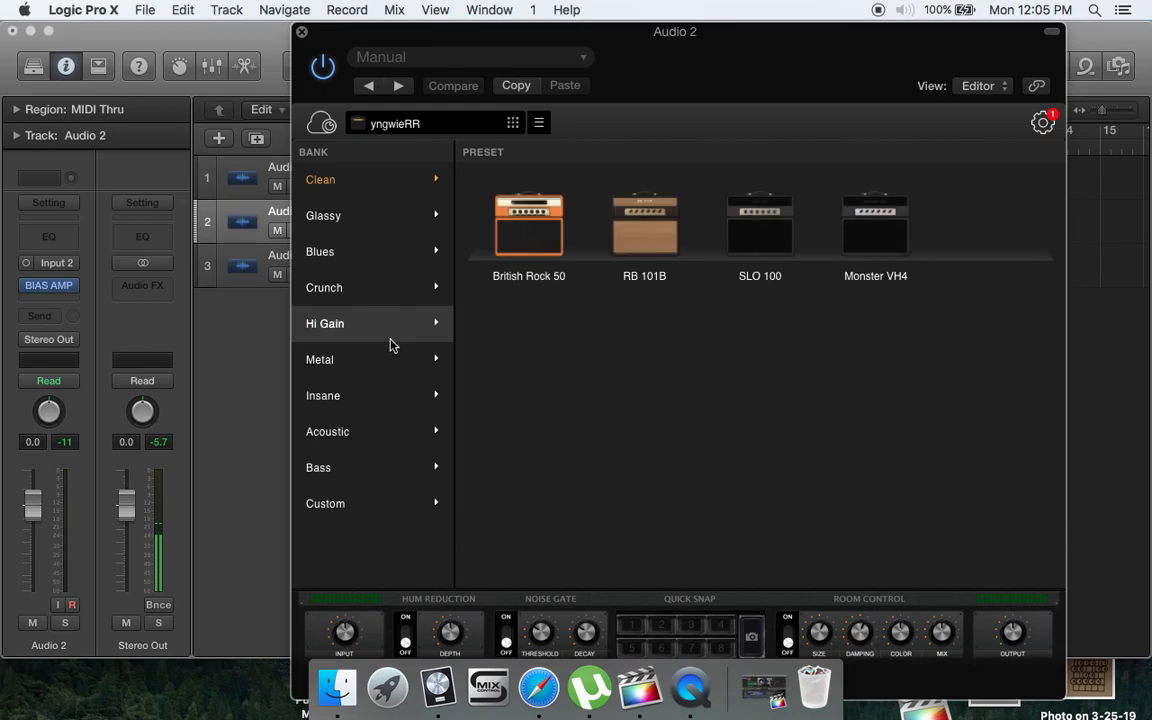
click(390, 368)
mouse_move(980, 246)
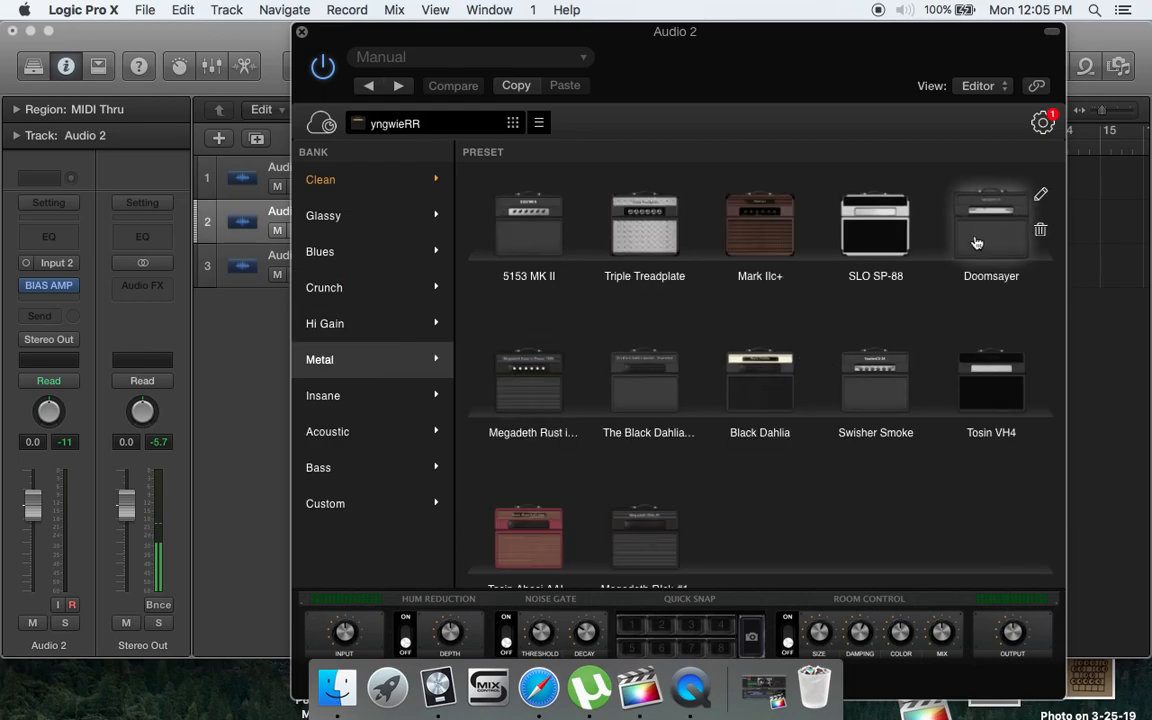
mouse_move(969, 393)
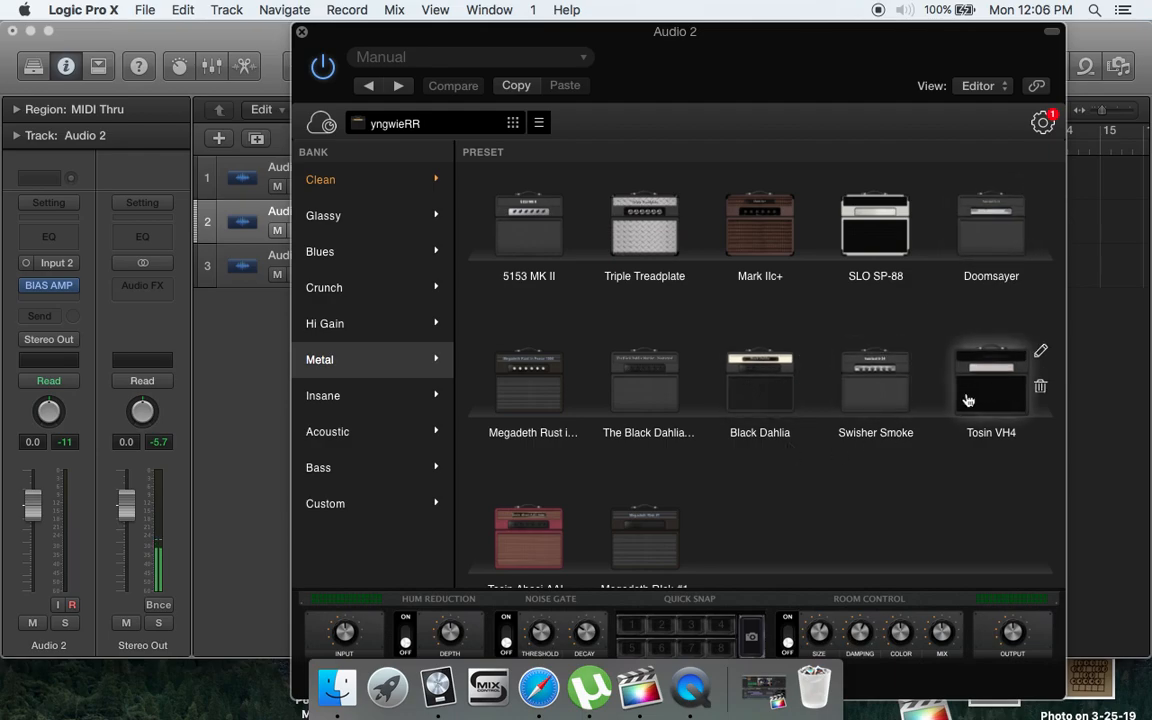
click(362, 400)
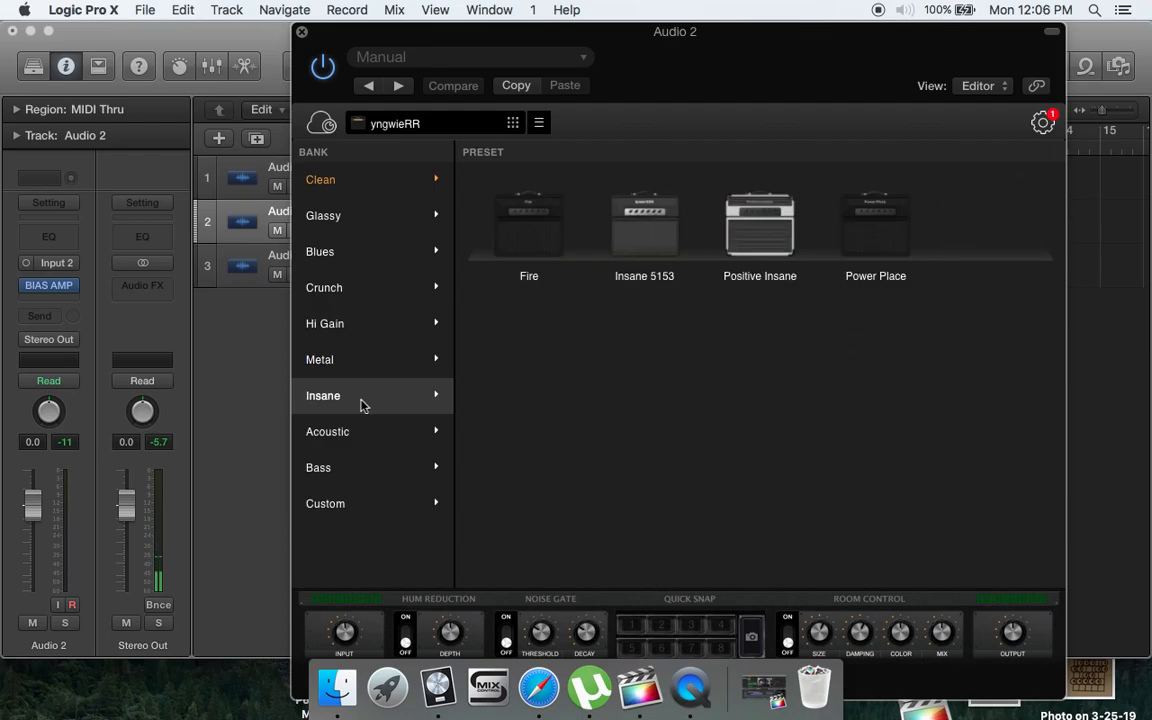
click(435, 440)
click(424, 469)
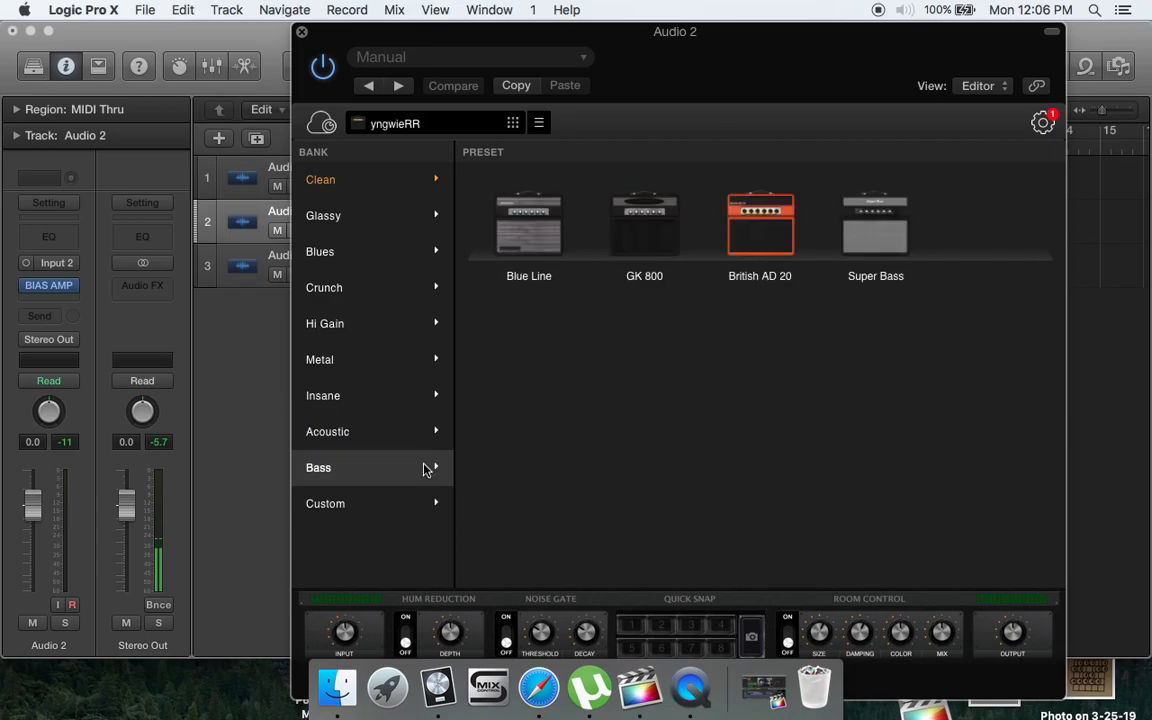
- Load the custom "test 5-14" amp preset from the Custom bank and shift the plug-in window closer to the channel strips
click(421, 505)
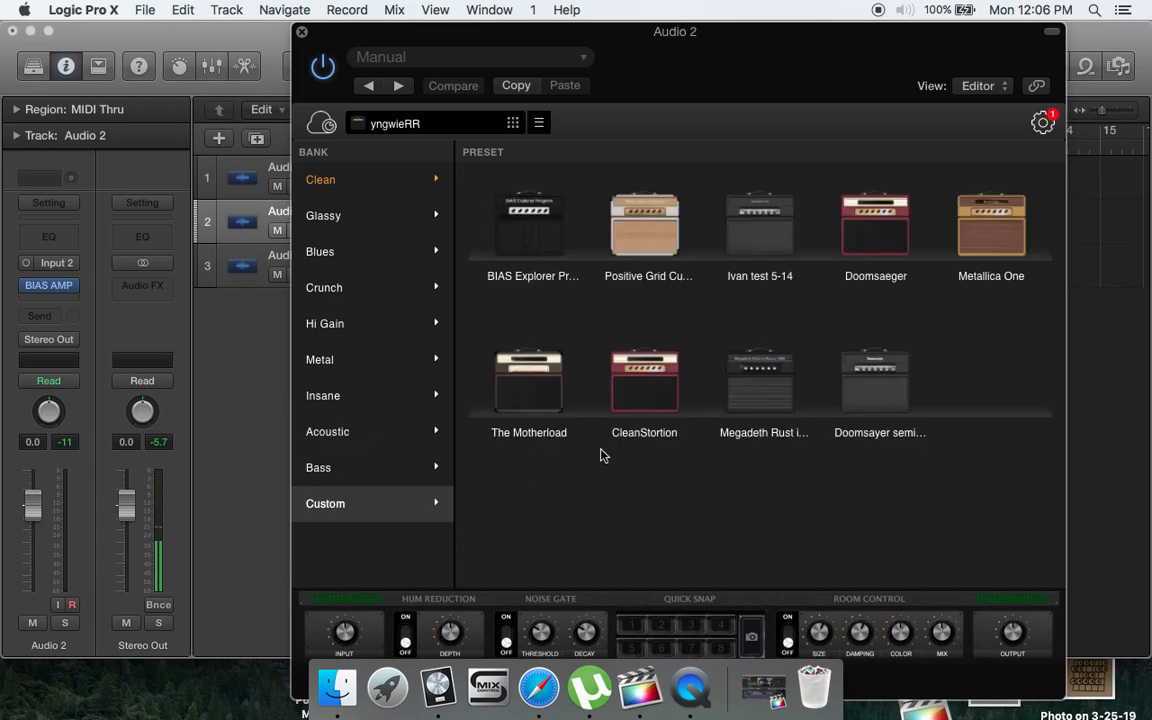
click(771, 243)
double_click(771, 243)
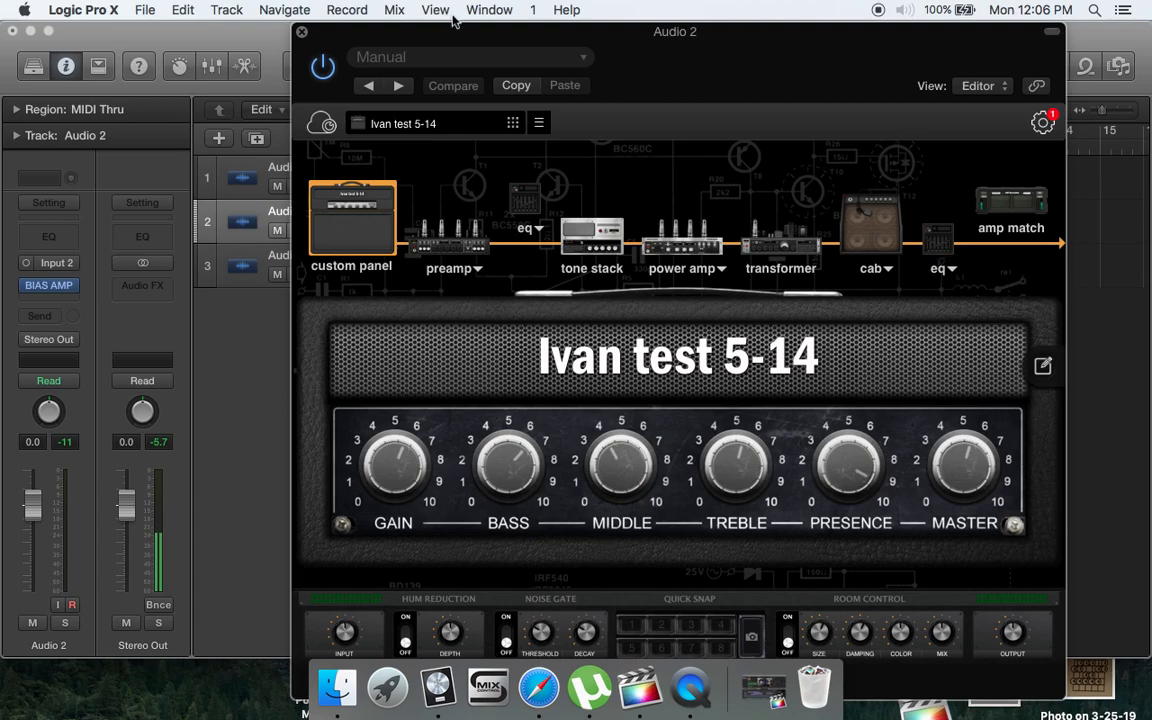
drag(715, 35, 647, 5)
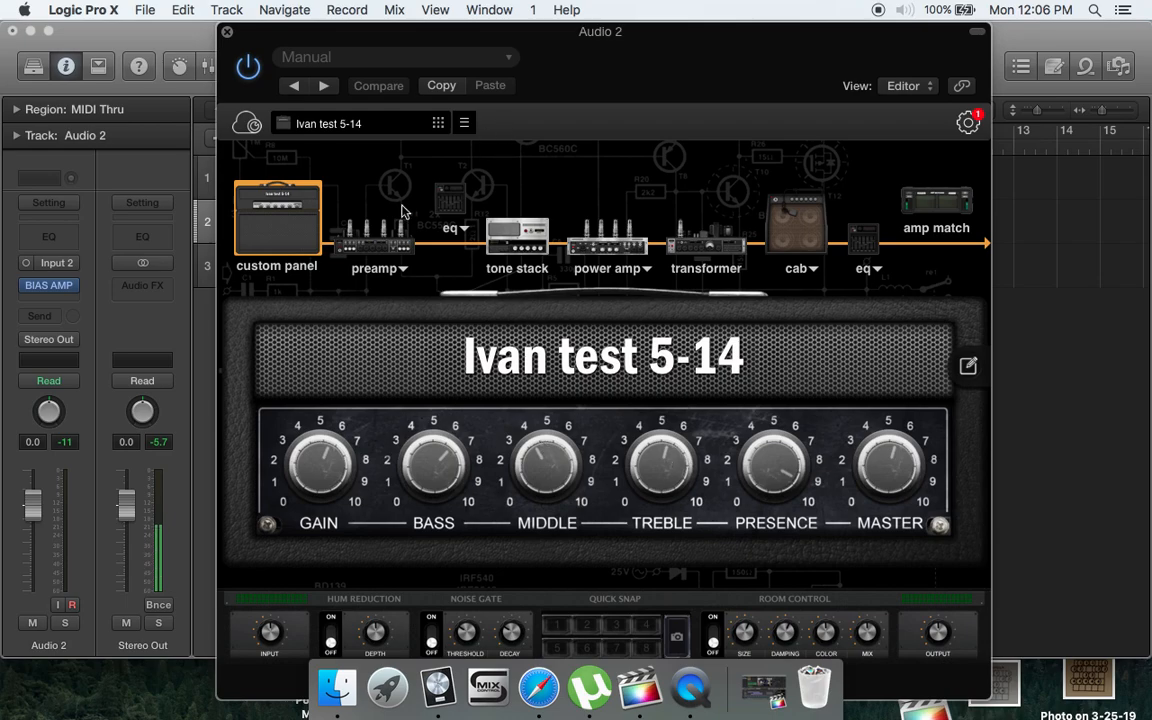
- Try the 12AU7 input stage tube in the preamp, return to 12AX7, and adjust the preamp's distortion
click(393, 234)
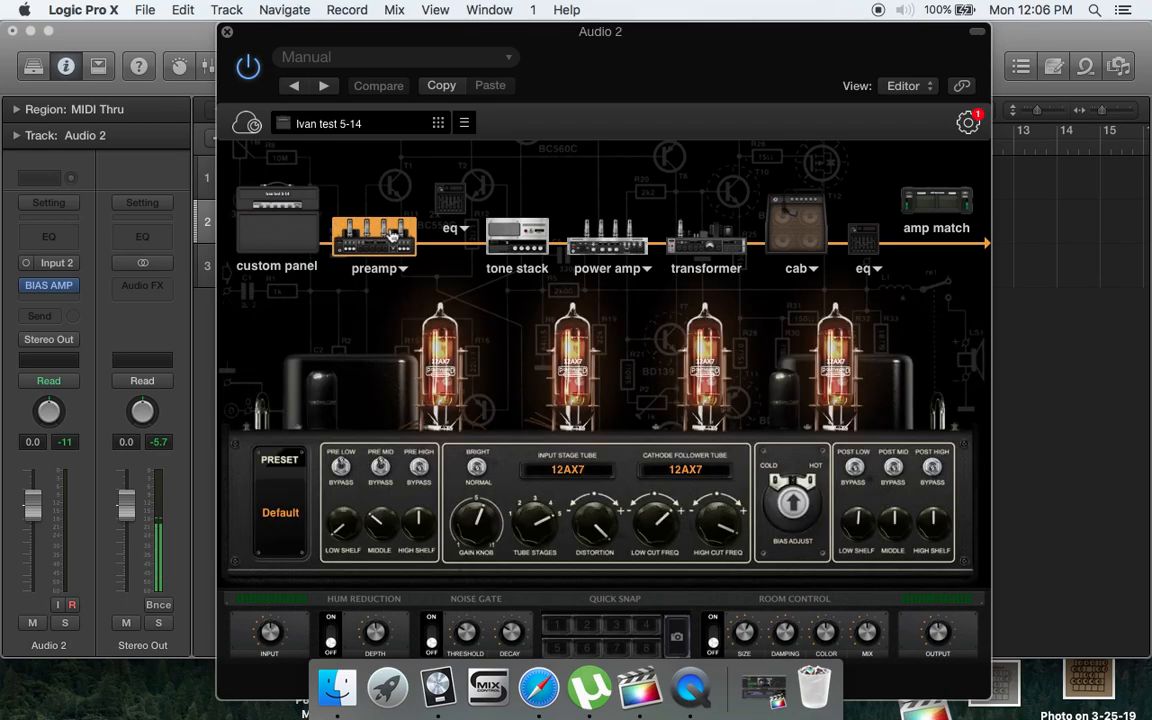
click(562, 472)
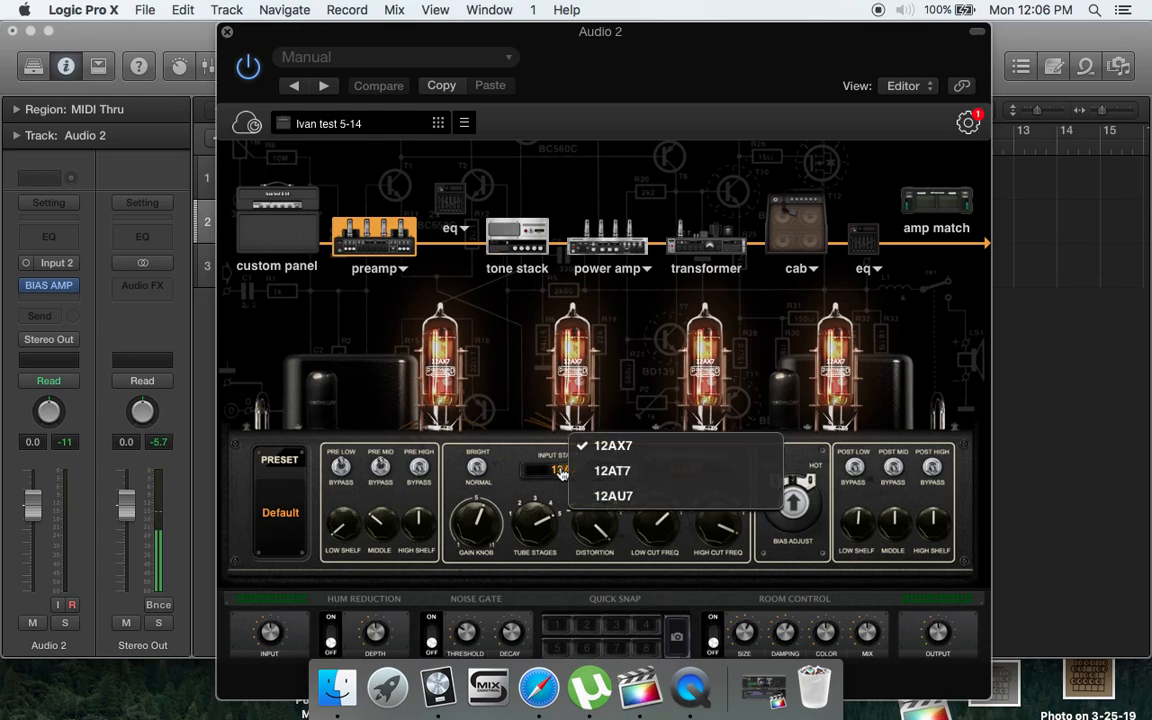
click(620, 496)
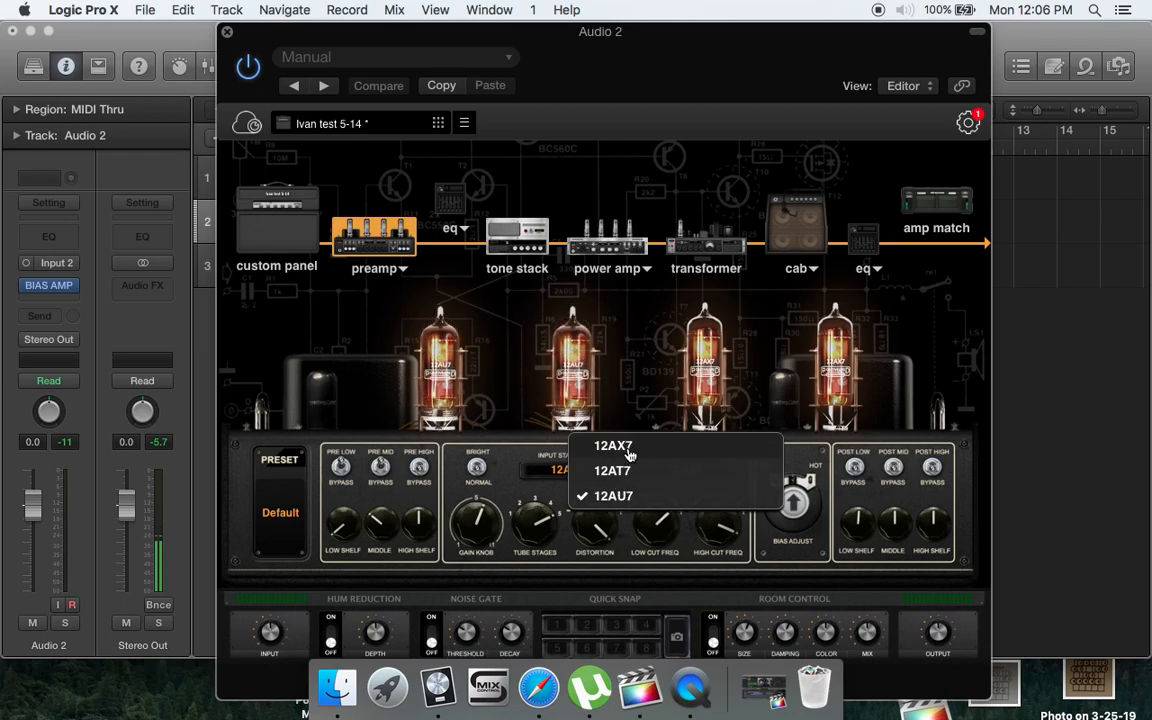
click(629, 455)
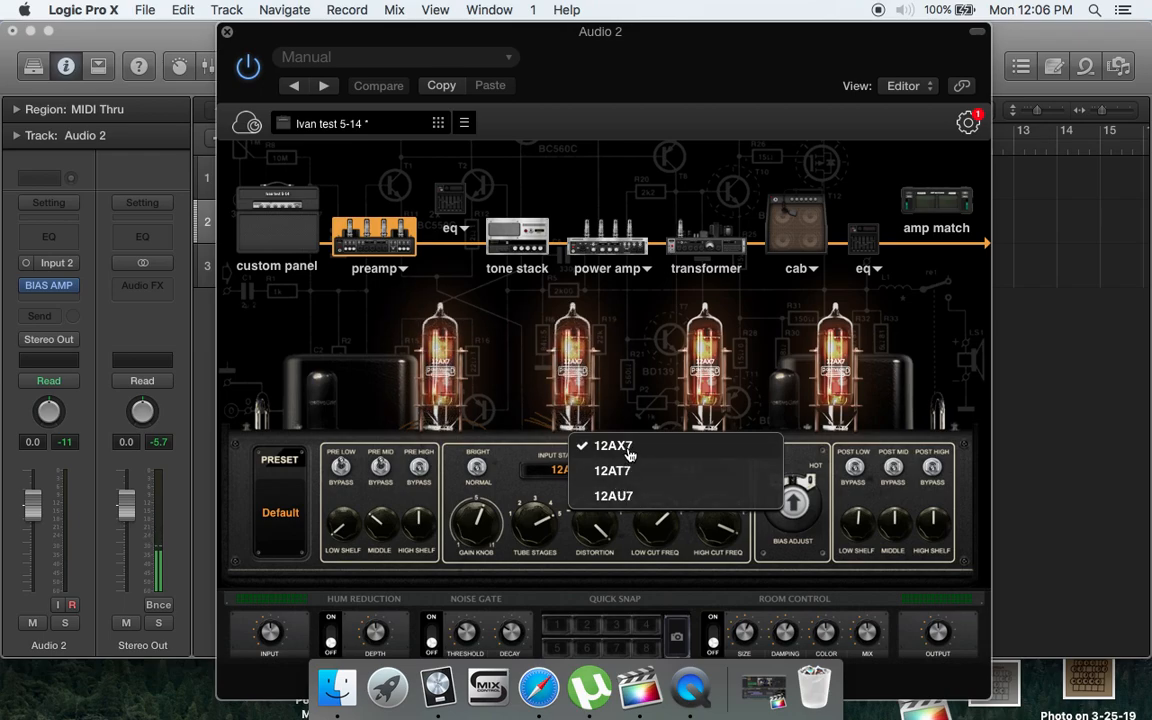
click(505, 470)
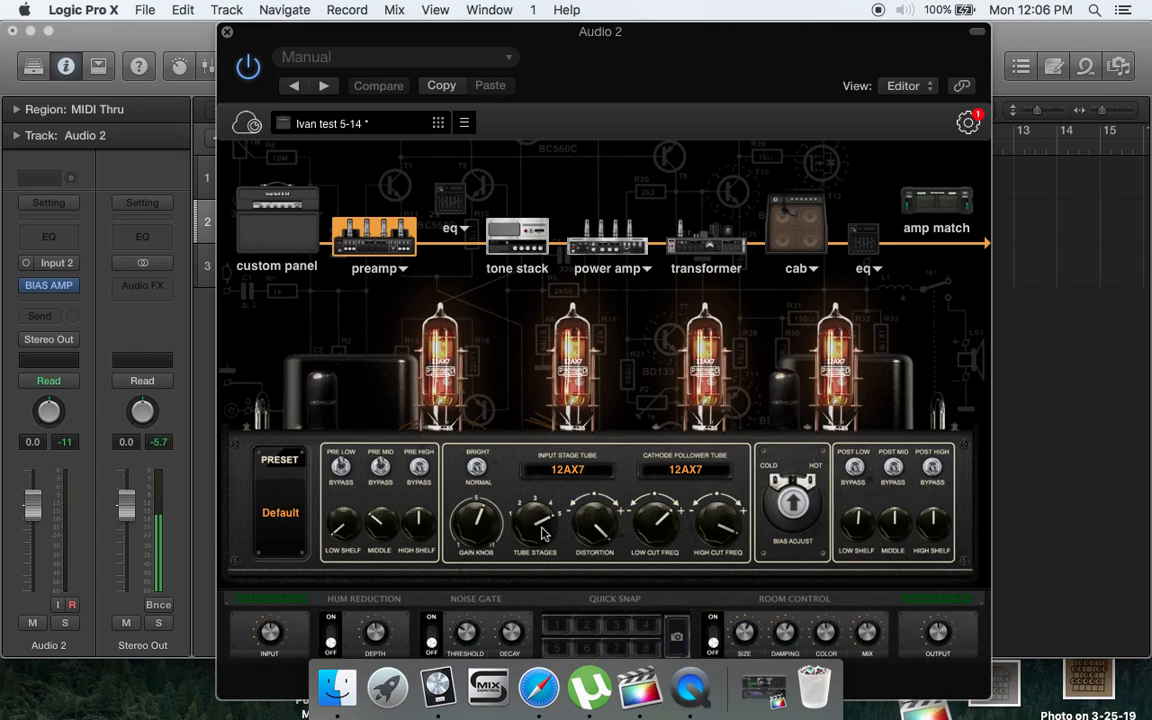
drag(544, 527, 539, 576)
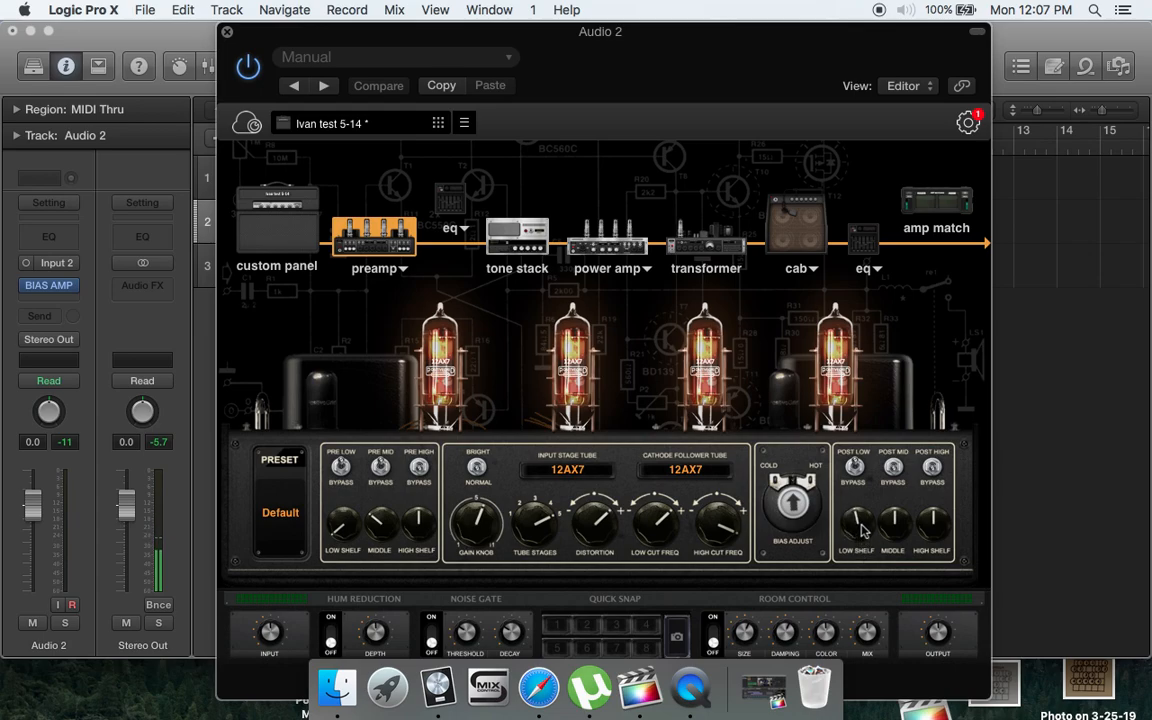
- Examine the EQ after the preamp and the tone stack, including its list of available topologies
click(452, 203)
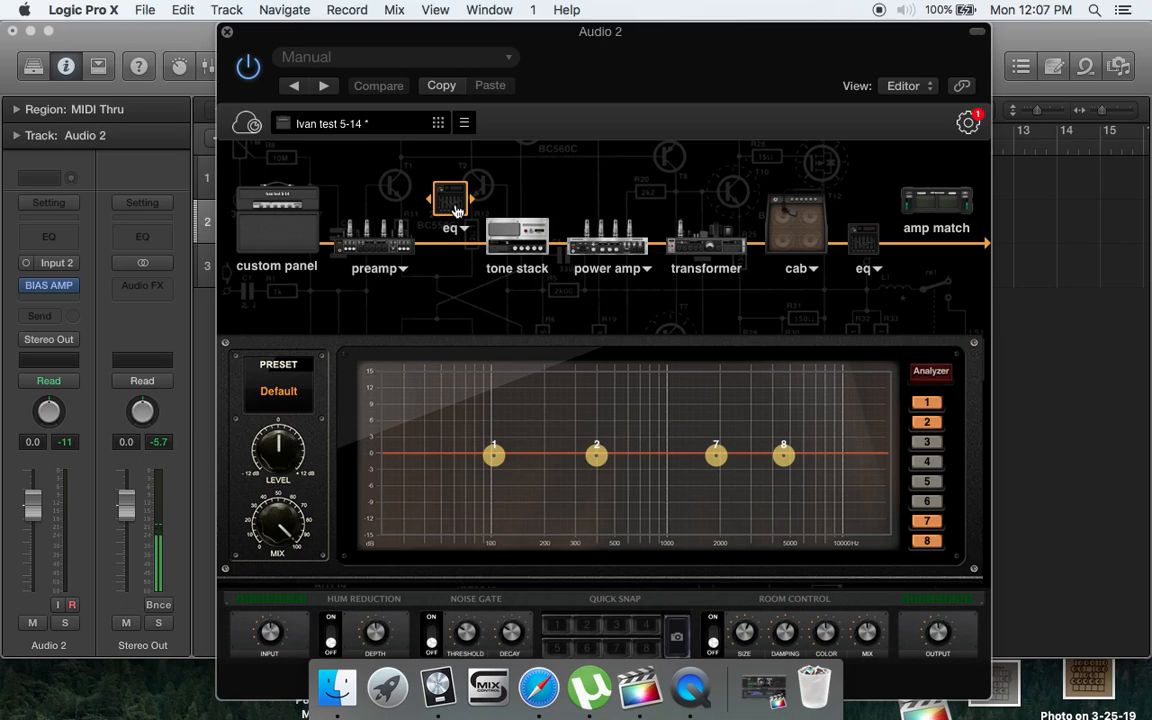
click(536, 250)
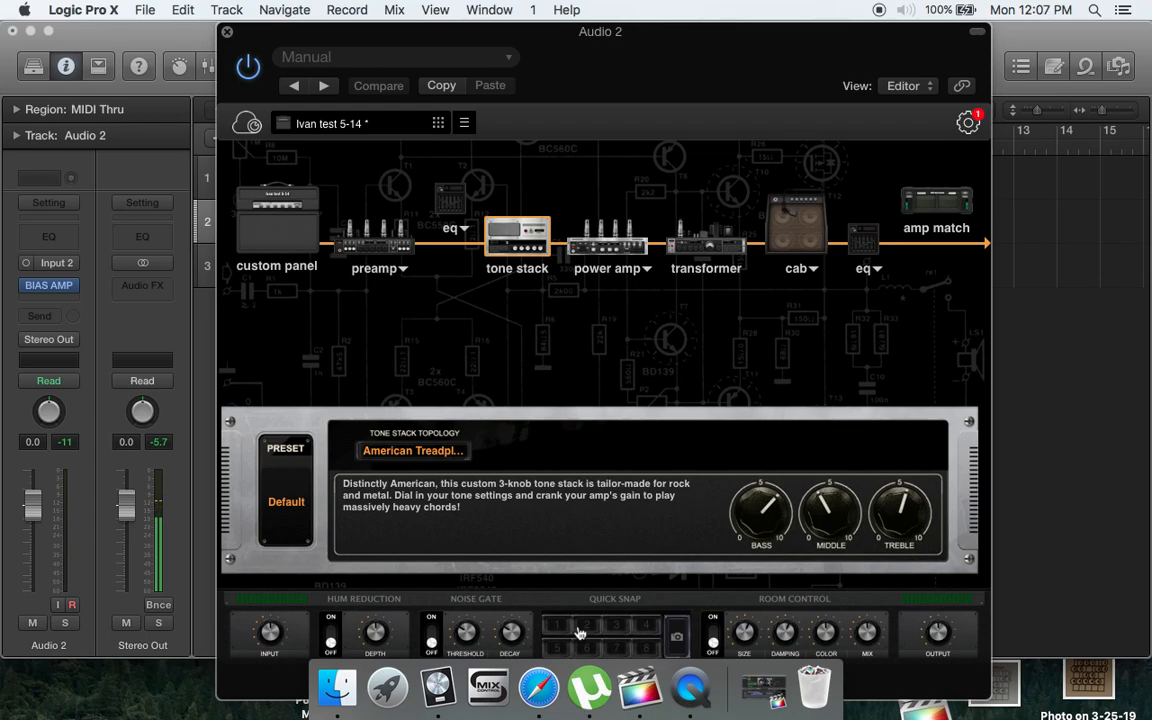
click(450, 453)
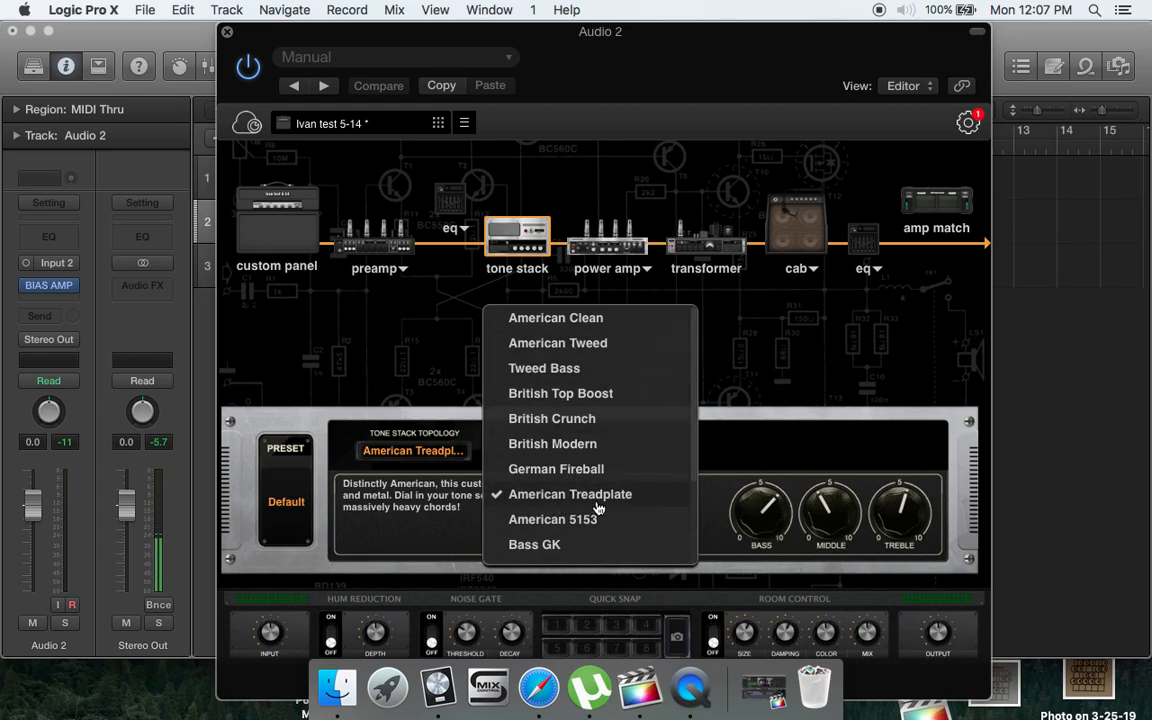
click(857, 401)
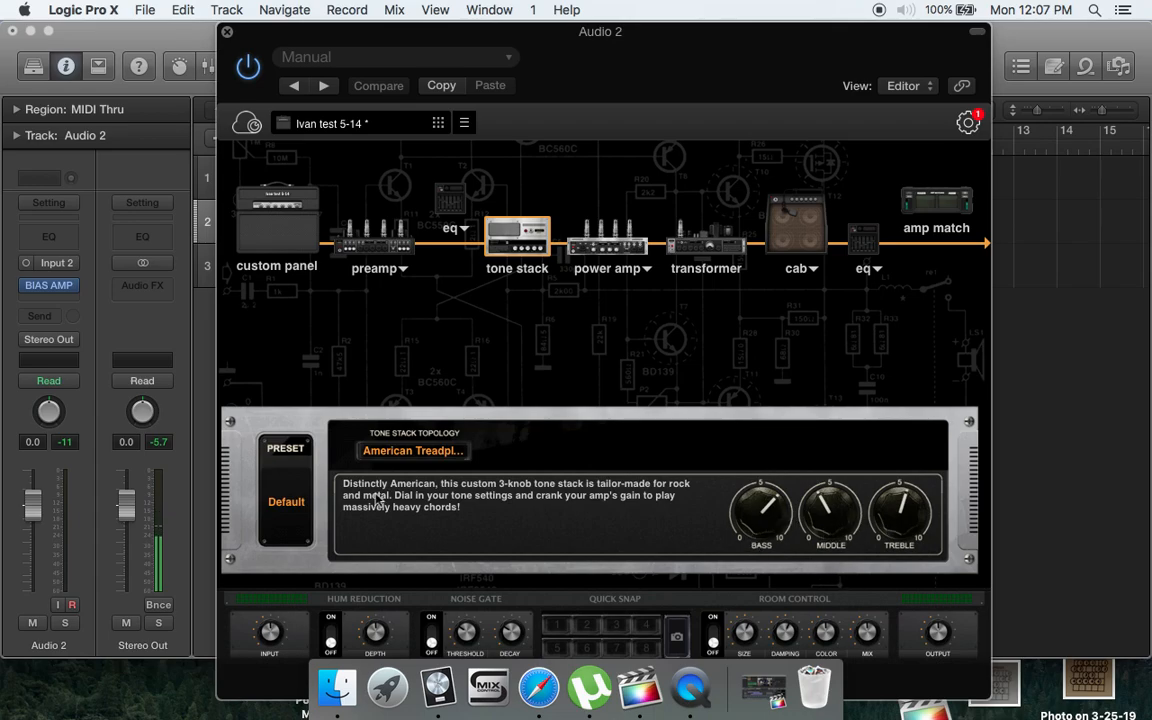
- Try EL 84 as the power amp's power stage tube and switch back to 6L6GB
click(592, 236)
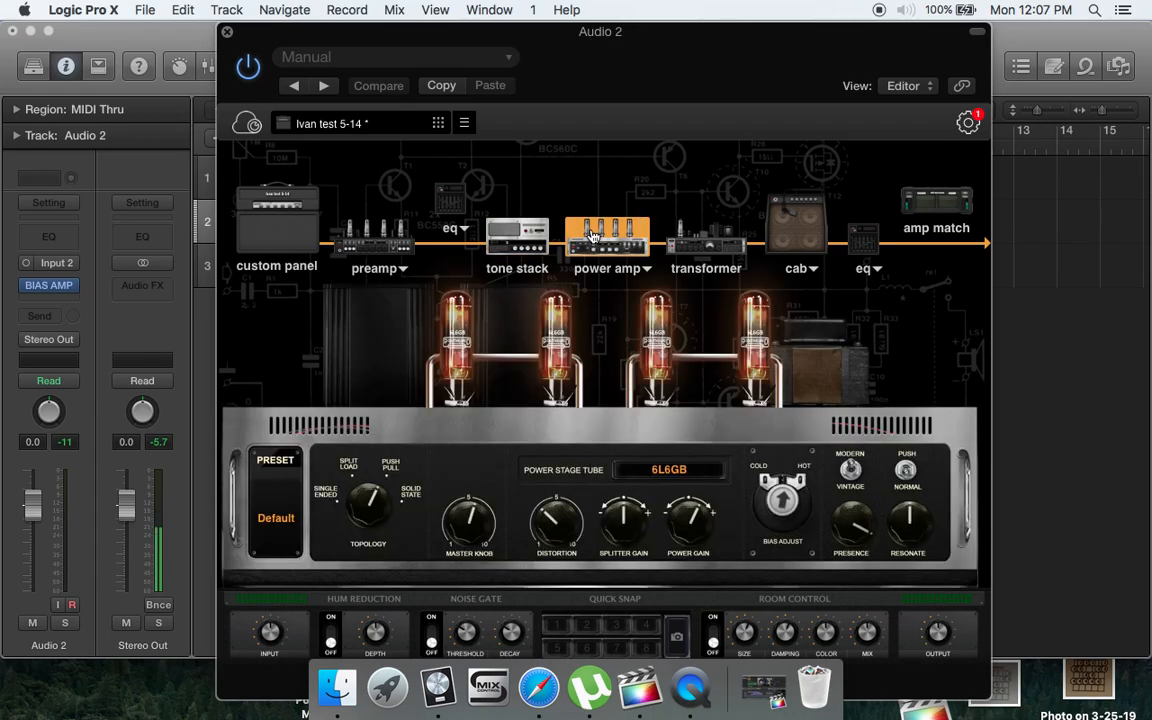
click(676, 470)
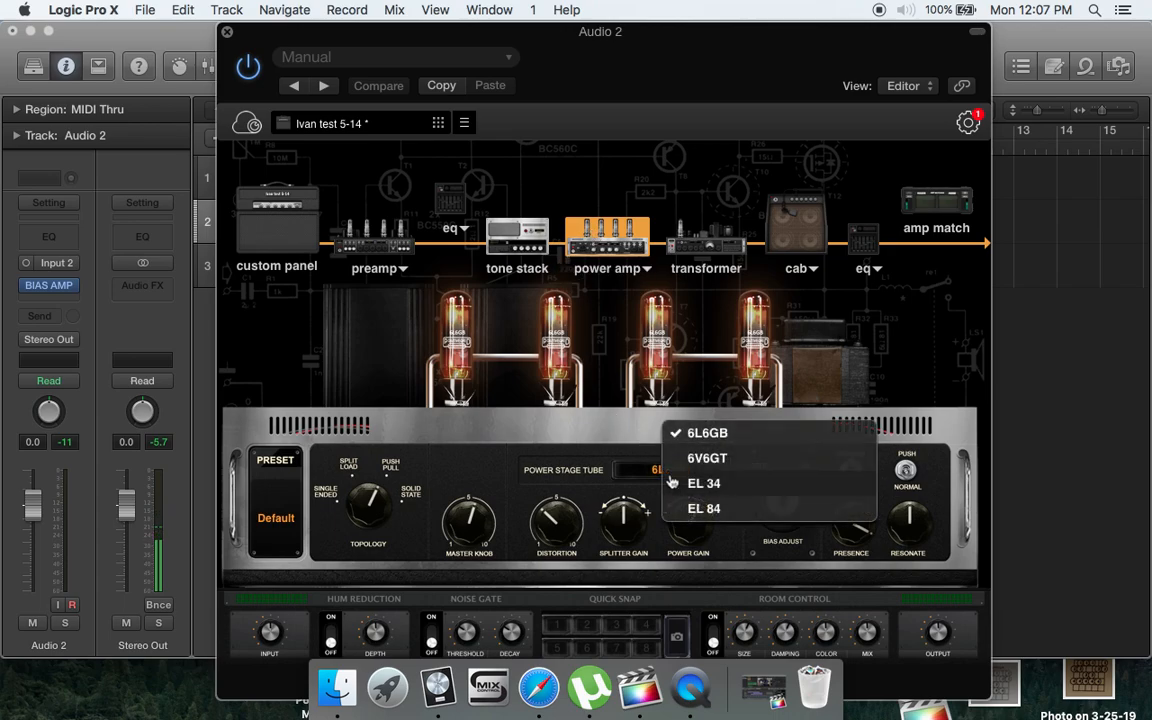
click(726, 510)
click(700, 433)
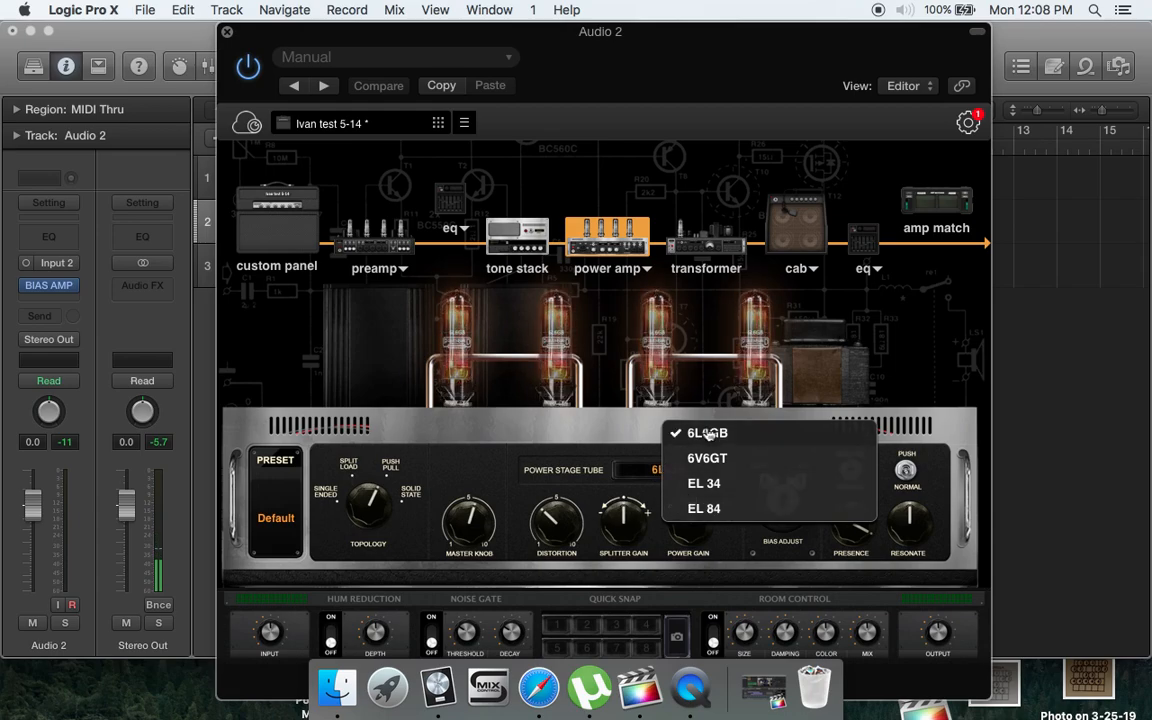
click(499, 447)
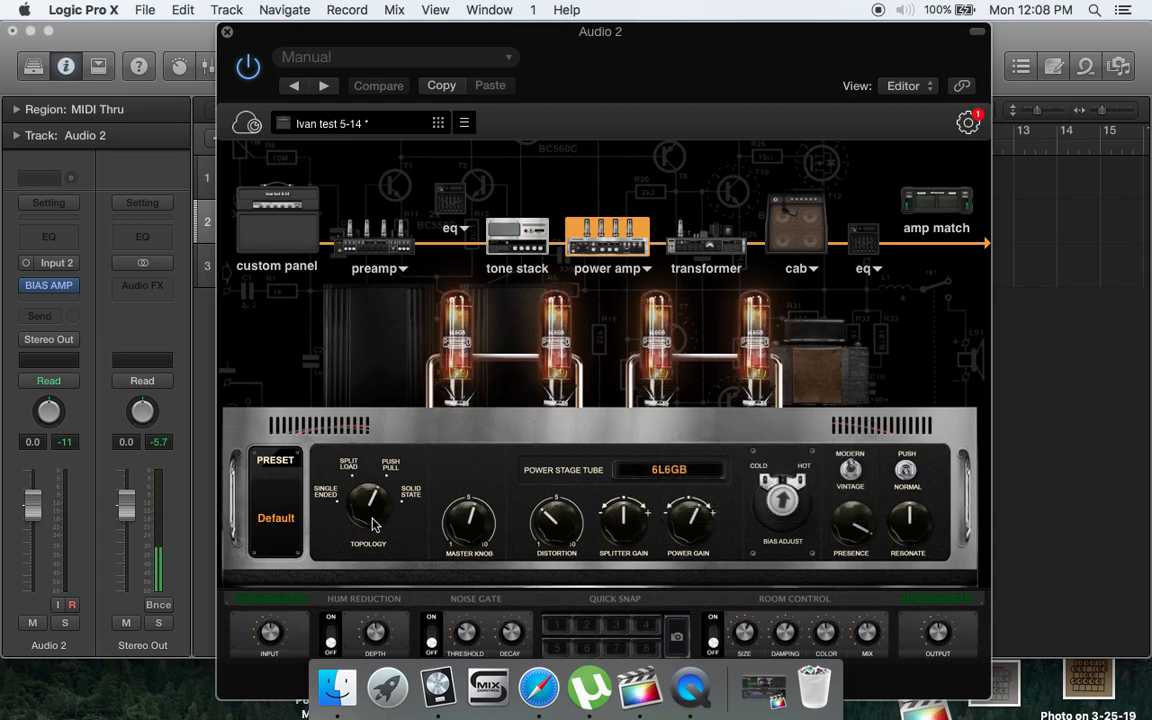
- Set the power amp topology to Solid State and raise its distortion to just below the middle of its range
mouse_move(374, 499)
mouse_down()
mouse_move(361, 553)
mouse_move(370, 481)
mouse_move(390, 501)
mouse_up()
drag(566, 538, 563, 513)
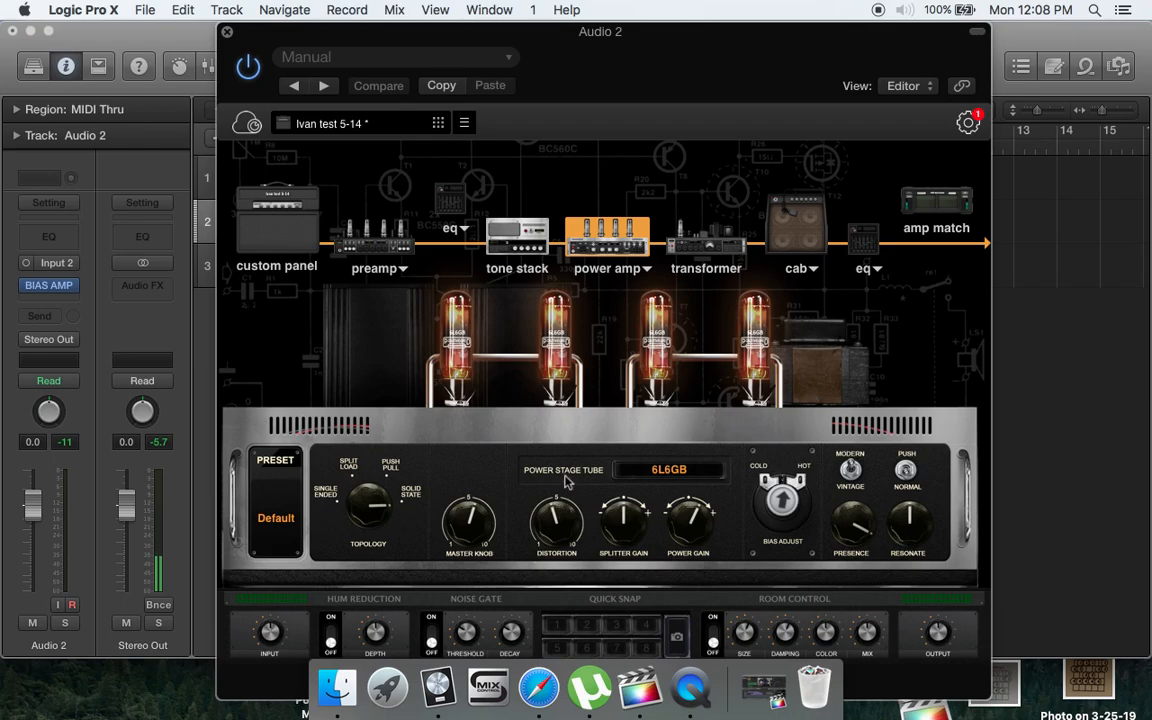
- Choose Fat Style as the transformer type and adjust the transformer's compression
click(710, 249)
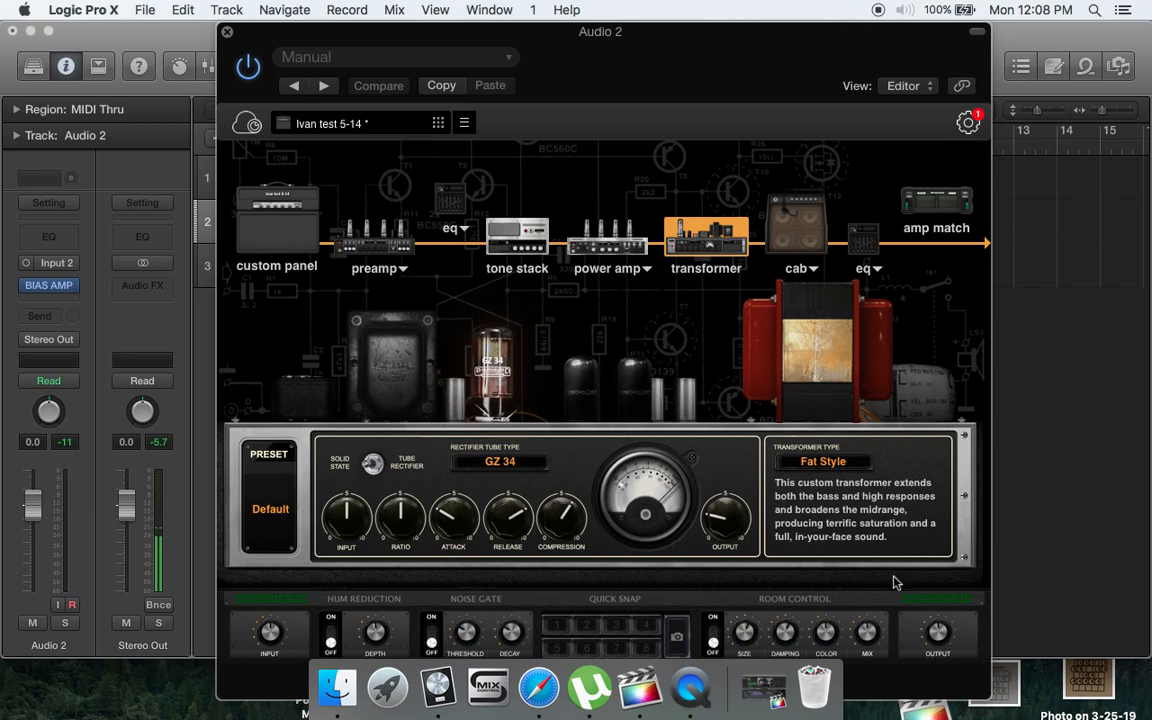
click(850, 466)
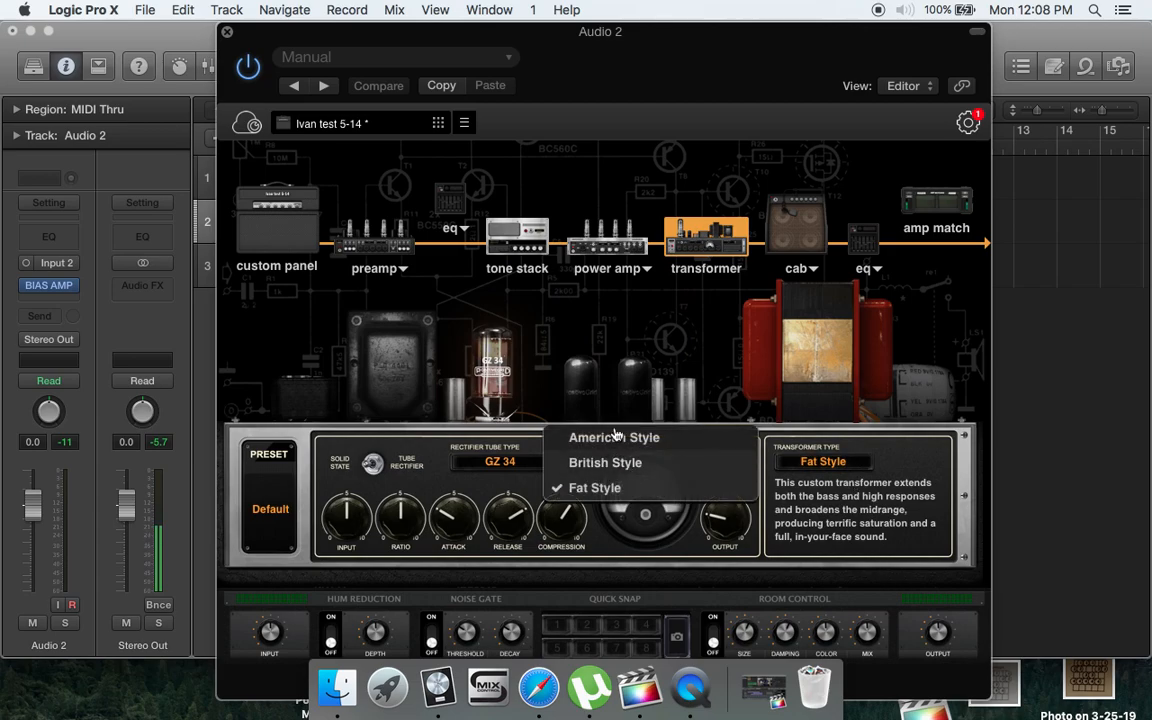
click(594, 488)
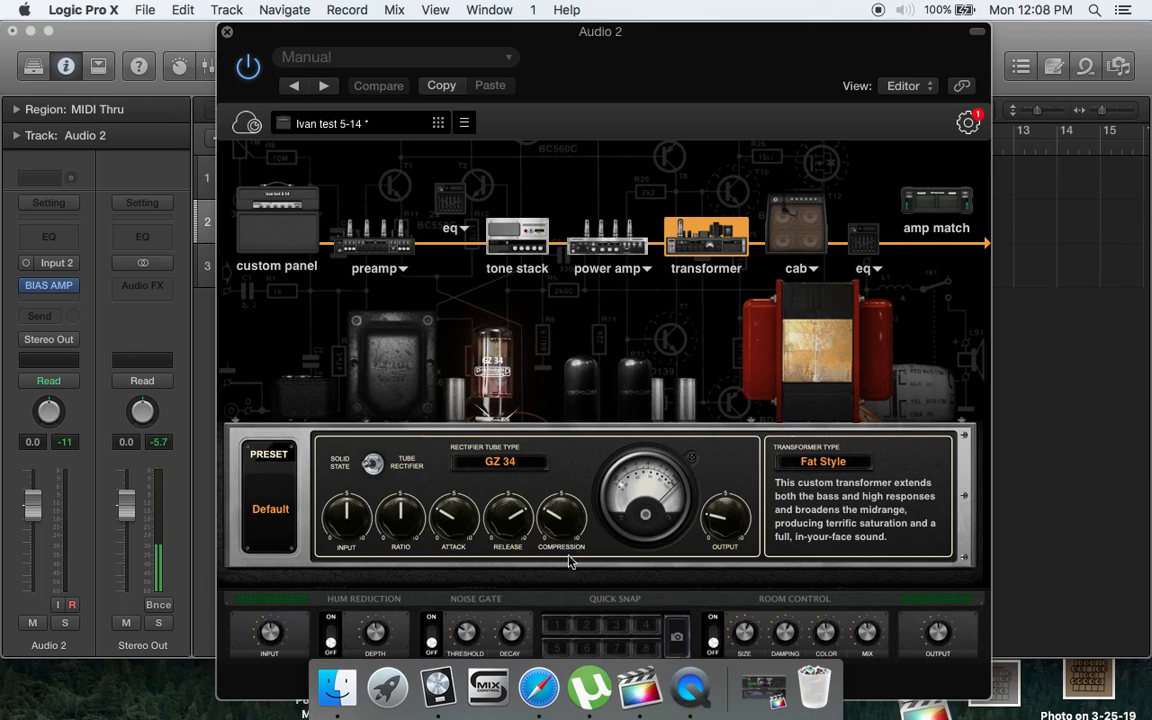
drag(574, 520, 588, 541)
- Move the cab's SM57 microphone slightly farther from the speaker's centre
click(812, 221)
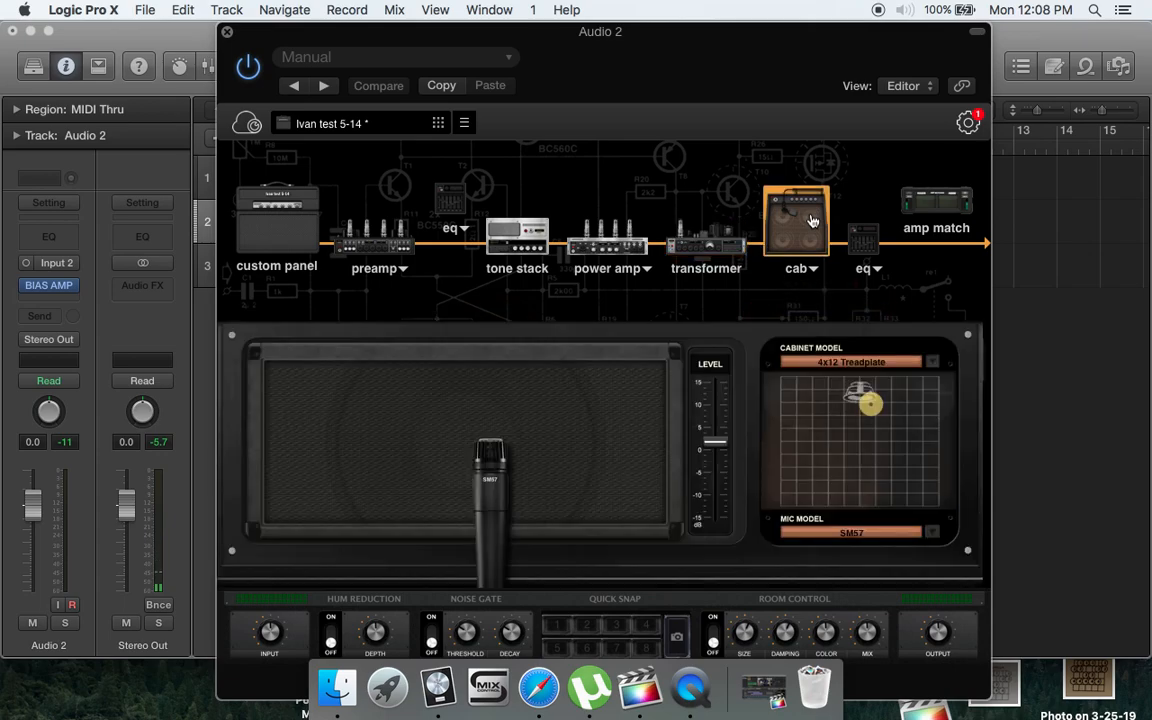
mouse_move(490, 474)
mouse_down()
mouse_move(510, 468)
mouse_move(365, 440)
mouse_move(400, 390)
mouse_move(420, 454)
mouse_move(510, 478)
mouse_up()
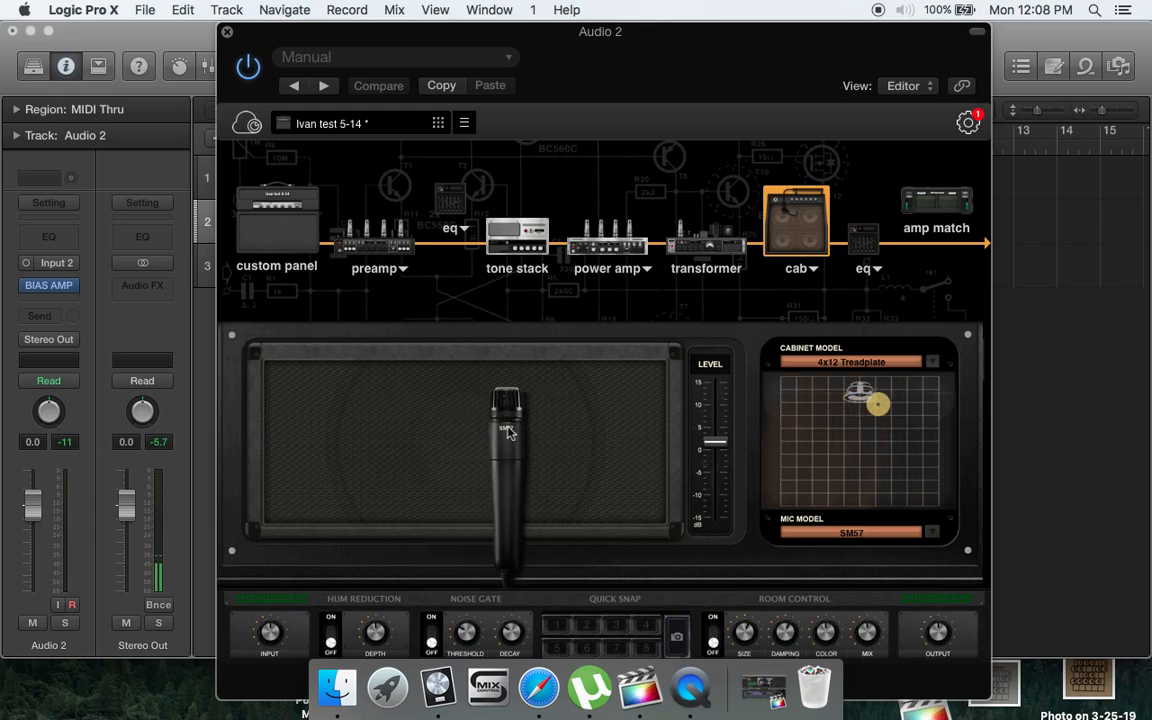
- Try the C414 mic model on the cab and switch back to the SM57
click(932, 531)
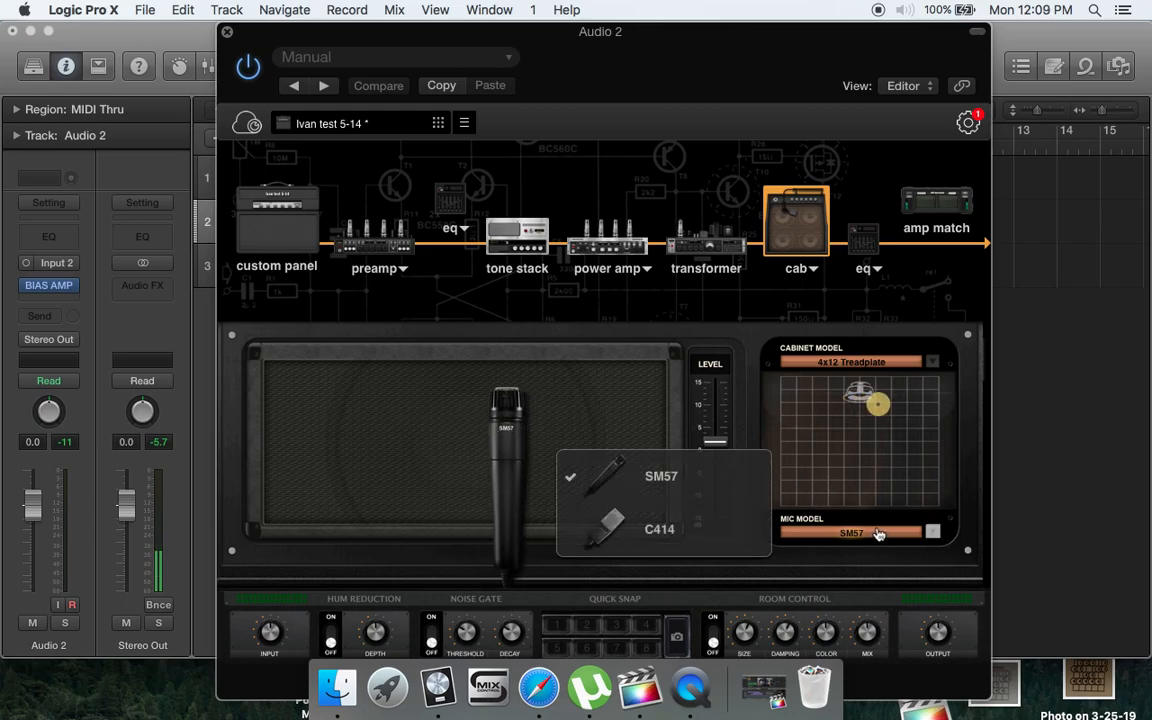
click(656, 530)
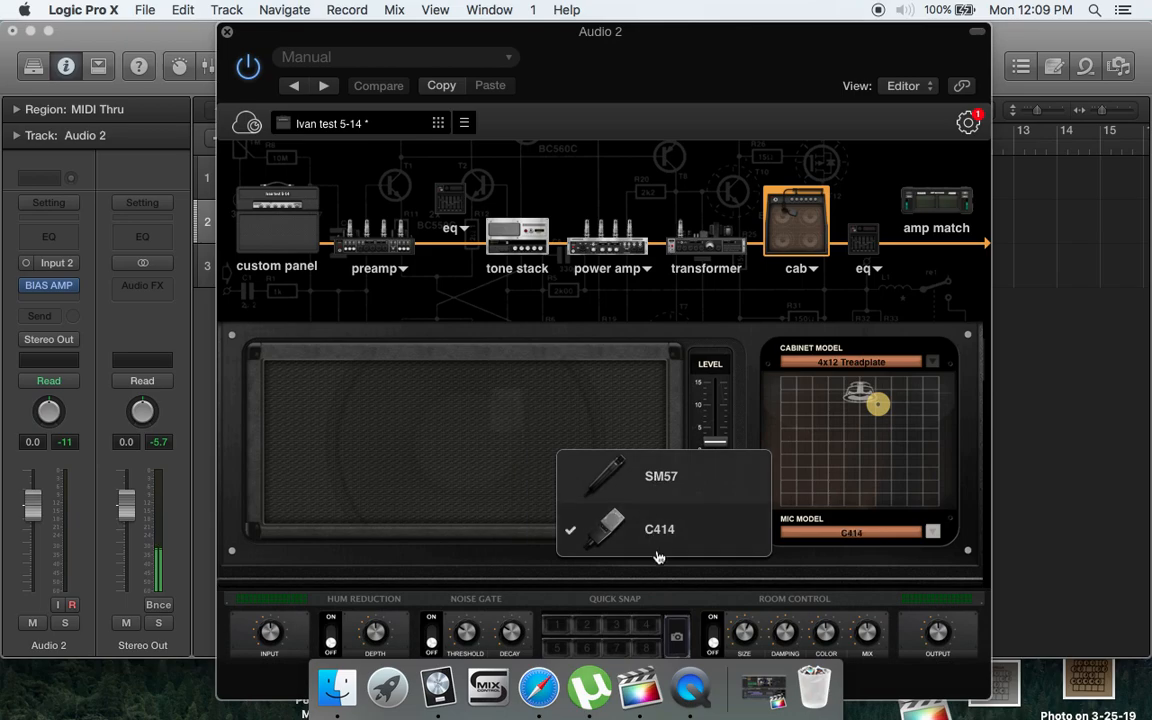
click(843, 540)
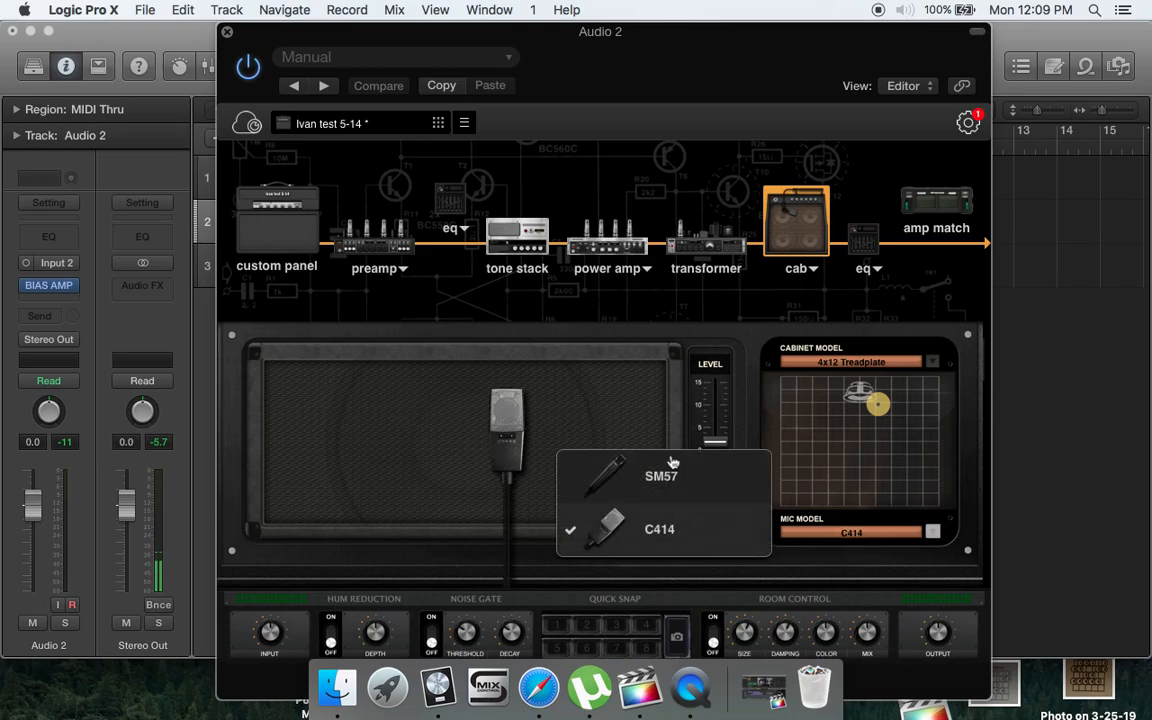
click(640, 477)
- Change the cabinet model to 2x12 British 30
click(887, 368)
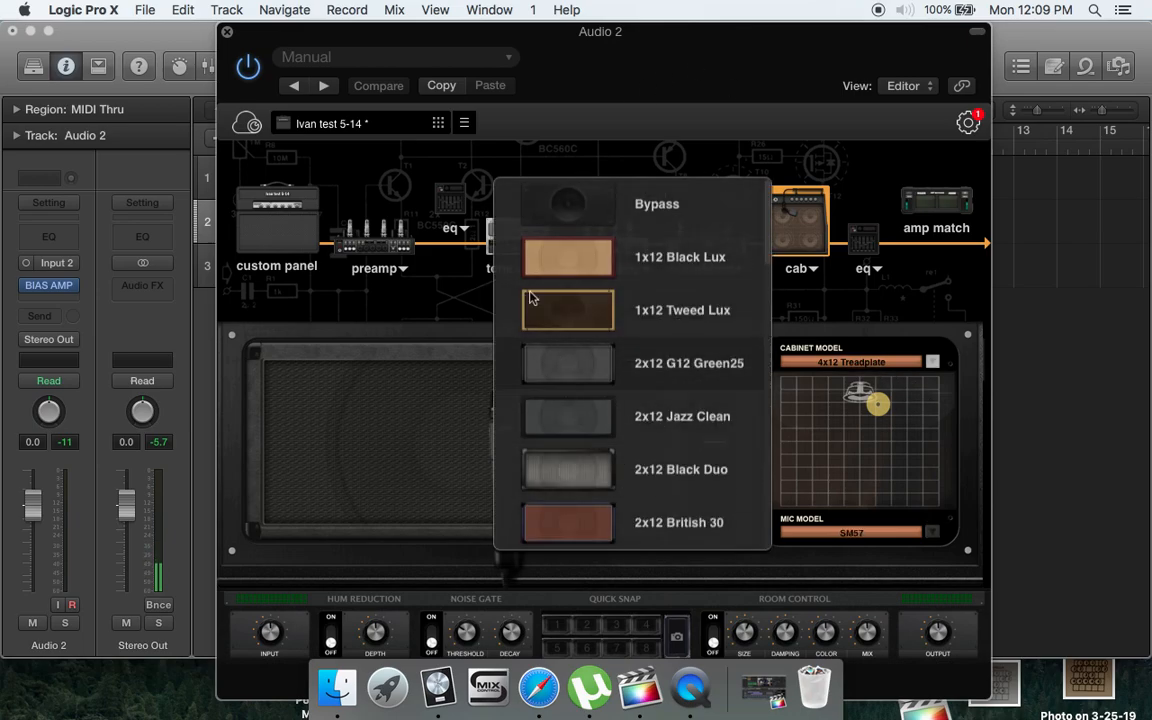
click(656, 530)
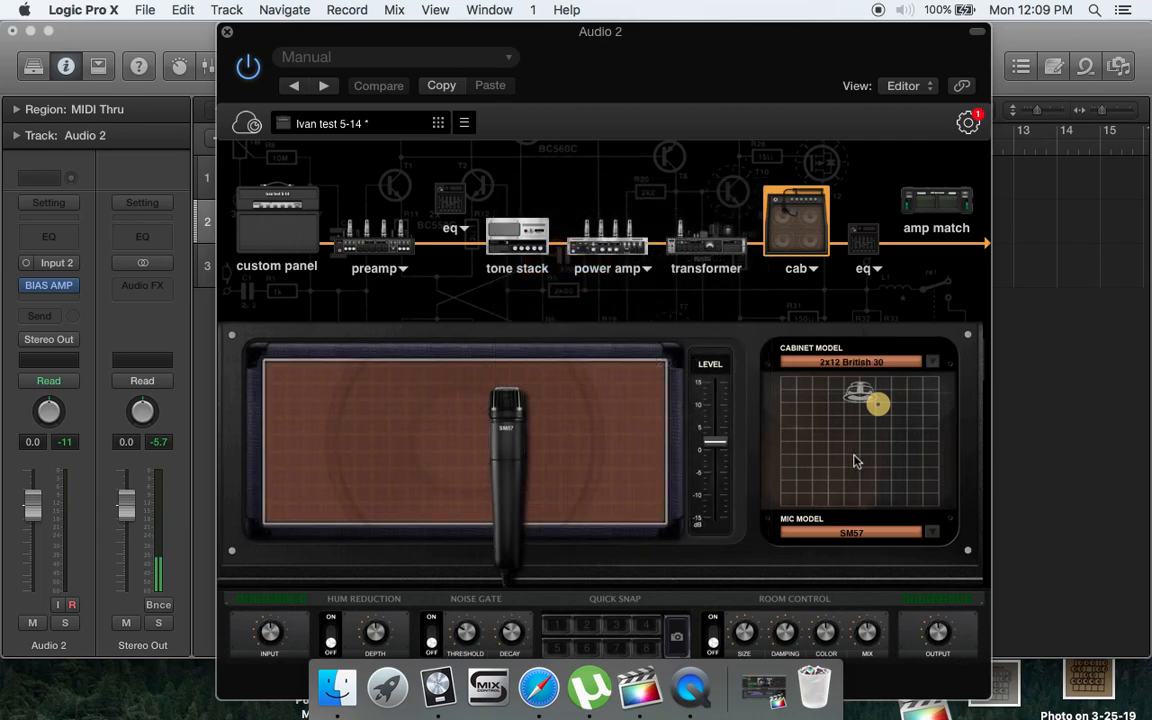
- Move the cab's SM57 farther from the speaker's centre, try the 1x12 Black Lux cabinet and settle on 2x12 Black Duo
drag(490, 435, 535, 425)
click(880, 364)
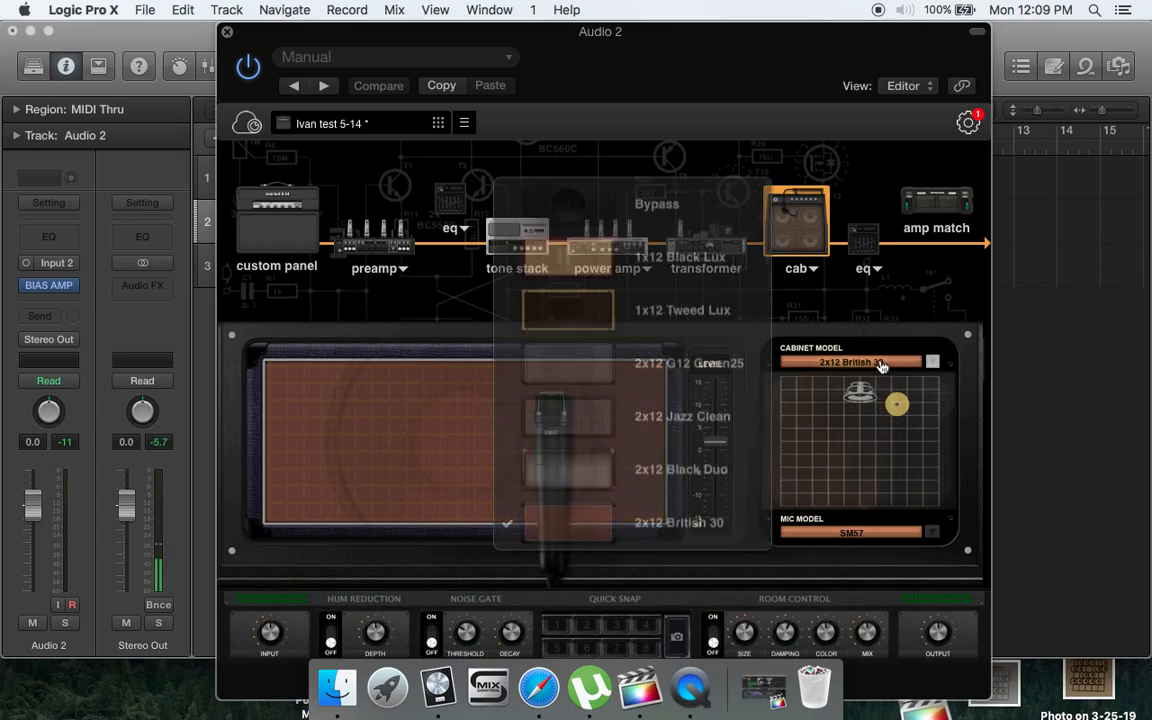
click(703, 268)
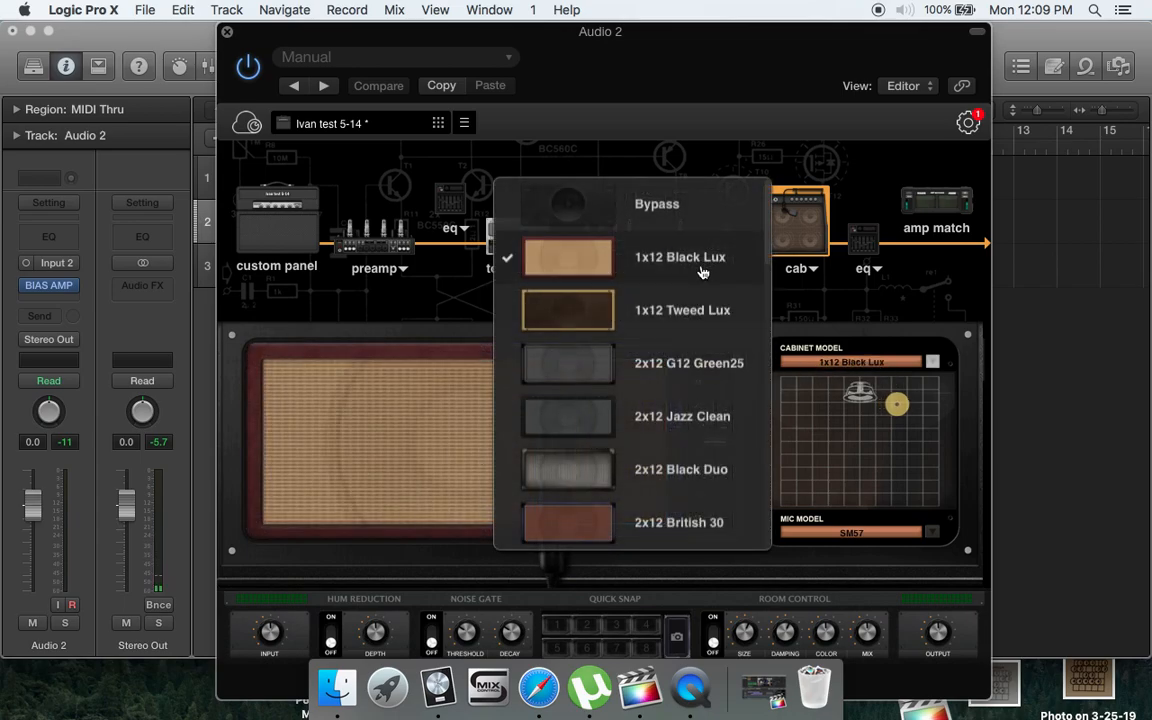
click(698, 488)
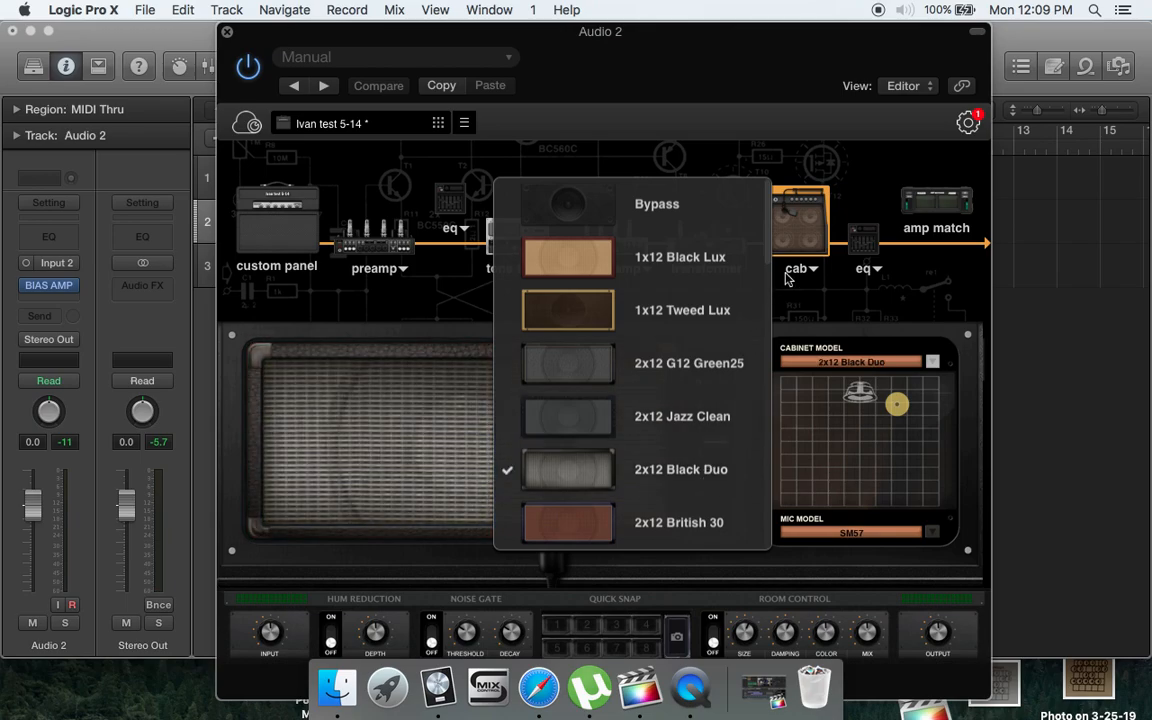
- Reshape the post-cab EQ: band 4 to about 197 Hz and -1 dB, band 3 down to a cut, band 8 to about 3731 Hz and 4.1 dB
click(860, 241)
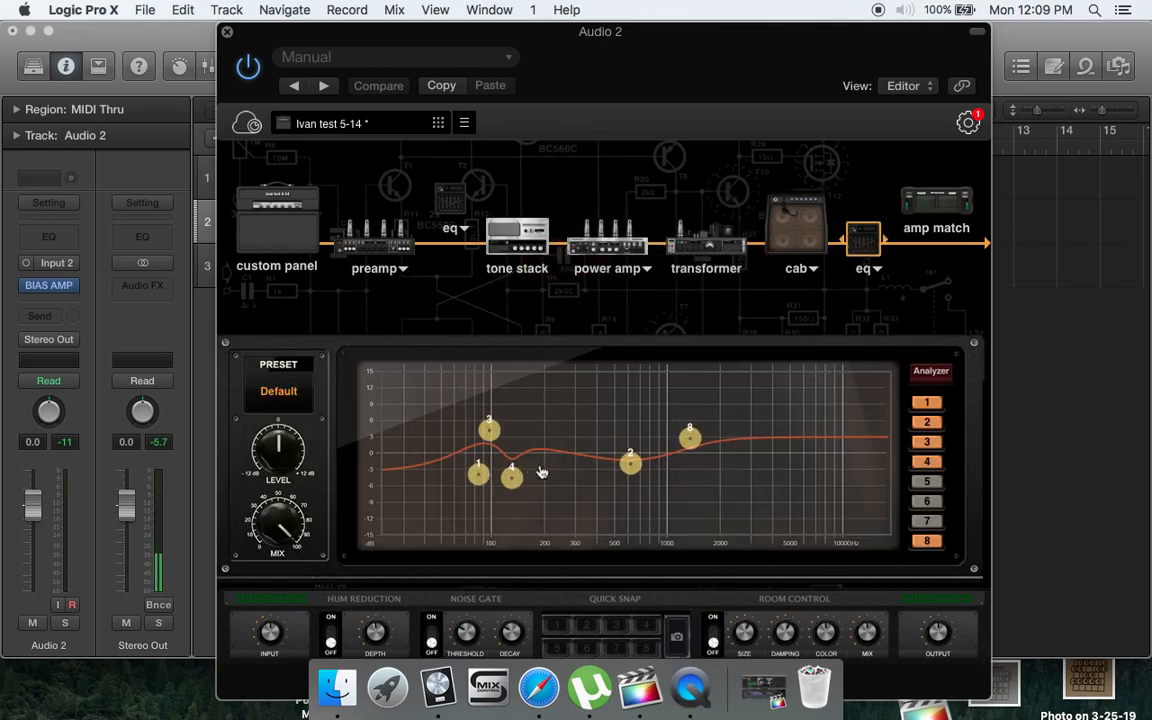
drag(514, 480, 542, 459)
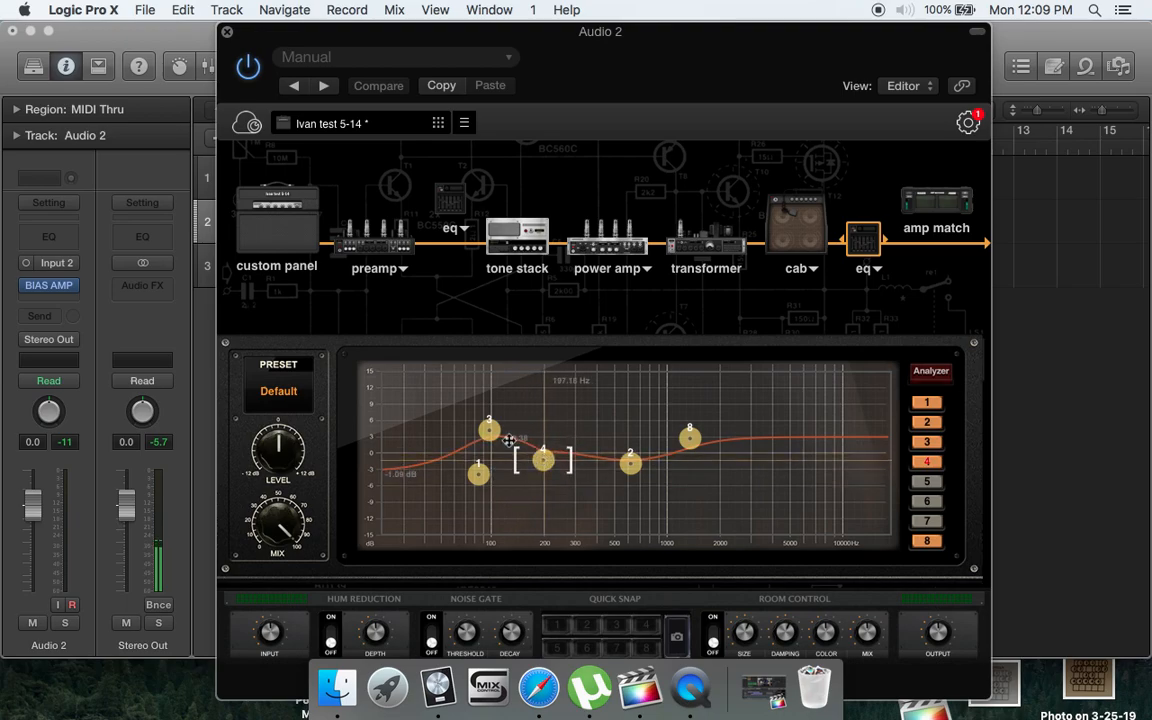
drag(488, 429, 510, 479)
drag(689, 444, 758, 431)
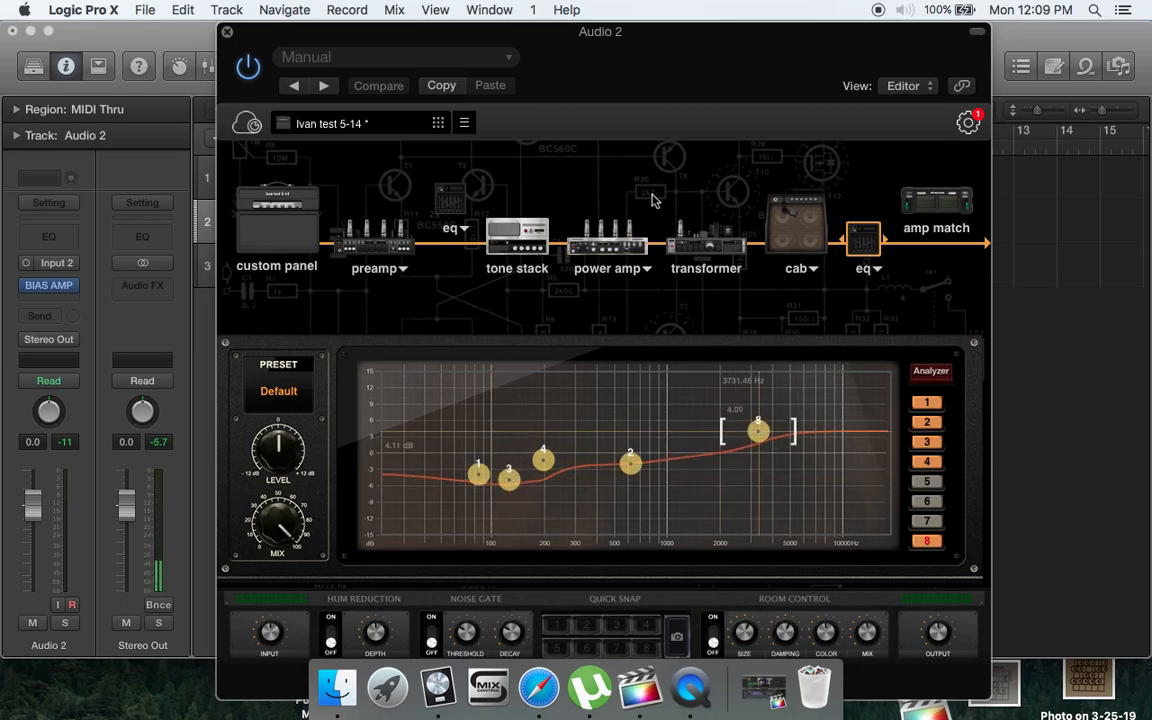
- View the amp match module and glance at the preset browser
click(931, 202)
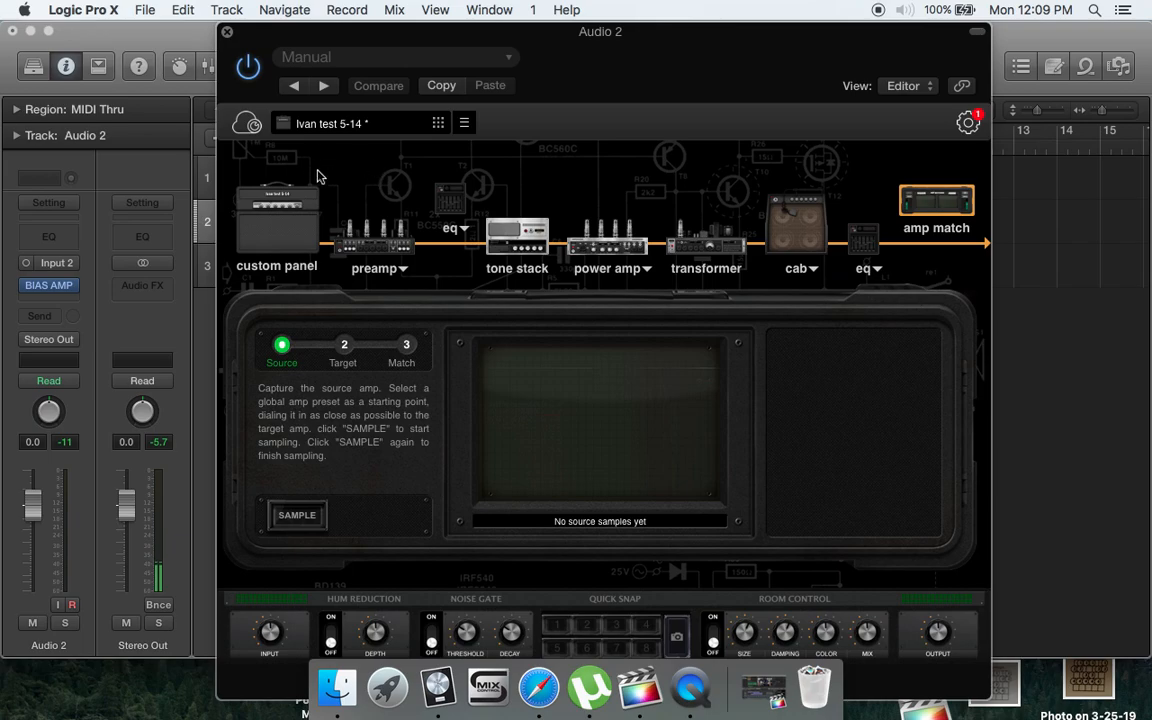
click(438, 124)
click(438, 124)
- Save the amp as a new preset named "Doomsayer Test AMP" in the Metal bank
click(466, 125)
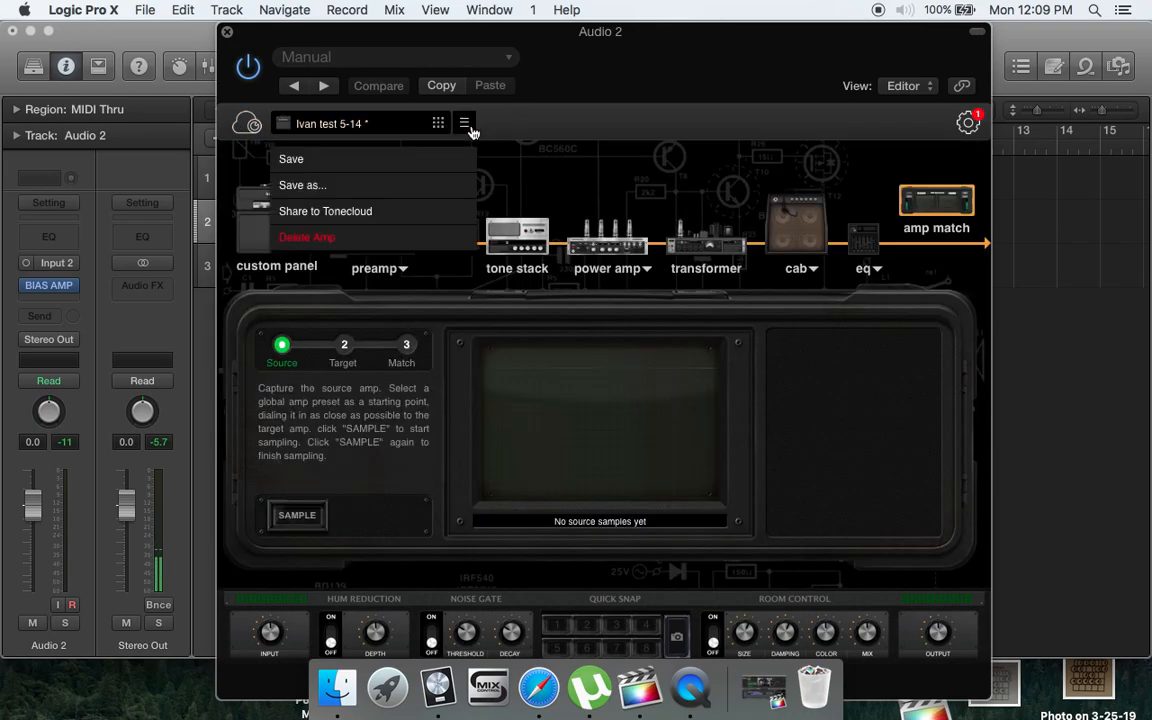
click(328, 187)
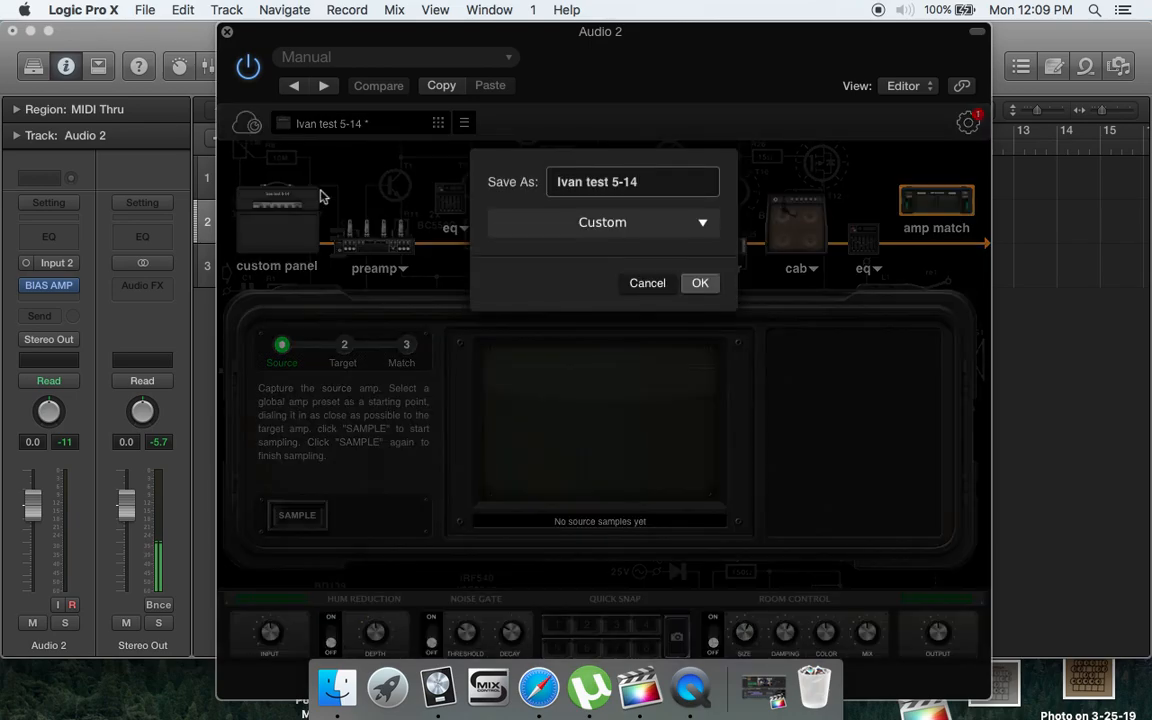
key(BackSpace)
key(BackSpace)
key(BackSpace)
key(BackSpace)
key(BackSpace)
key(BackSpace)
key(BackSpace)
key(BackSpace)
key(BackSpace)
key(BackSpace)
key(BackSpace)
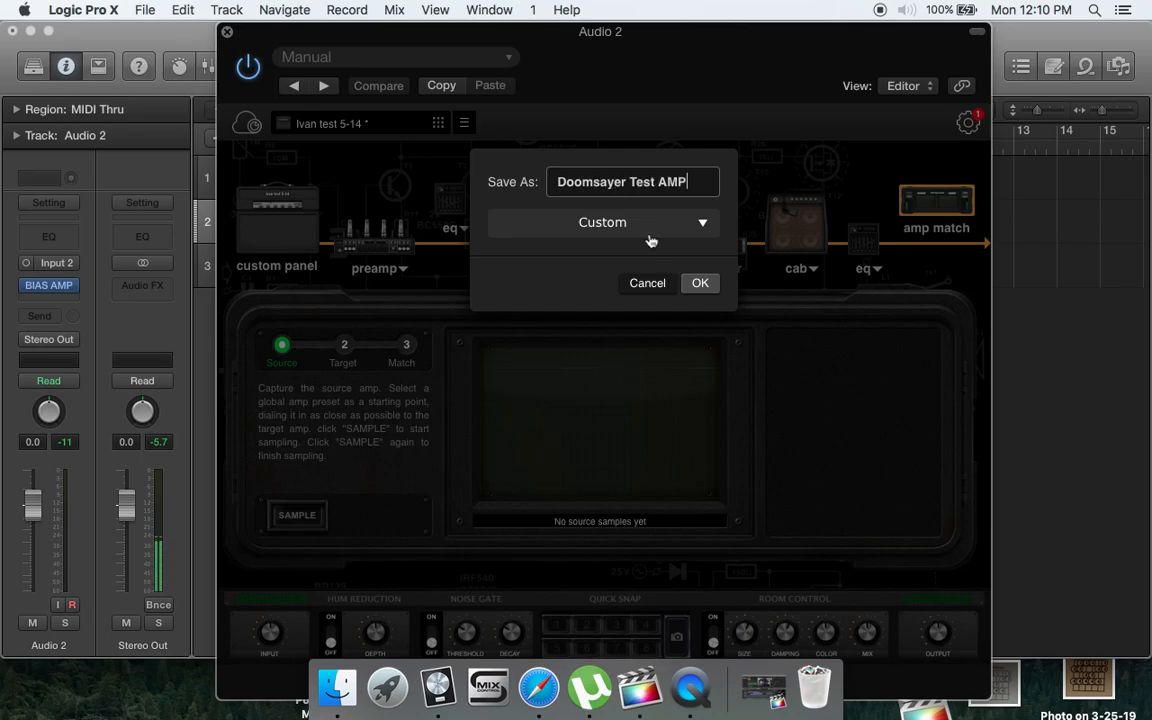
click(586, 218)
click(537, 392)
click(699, 284)
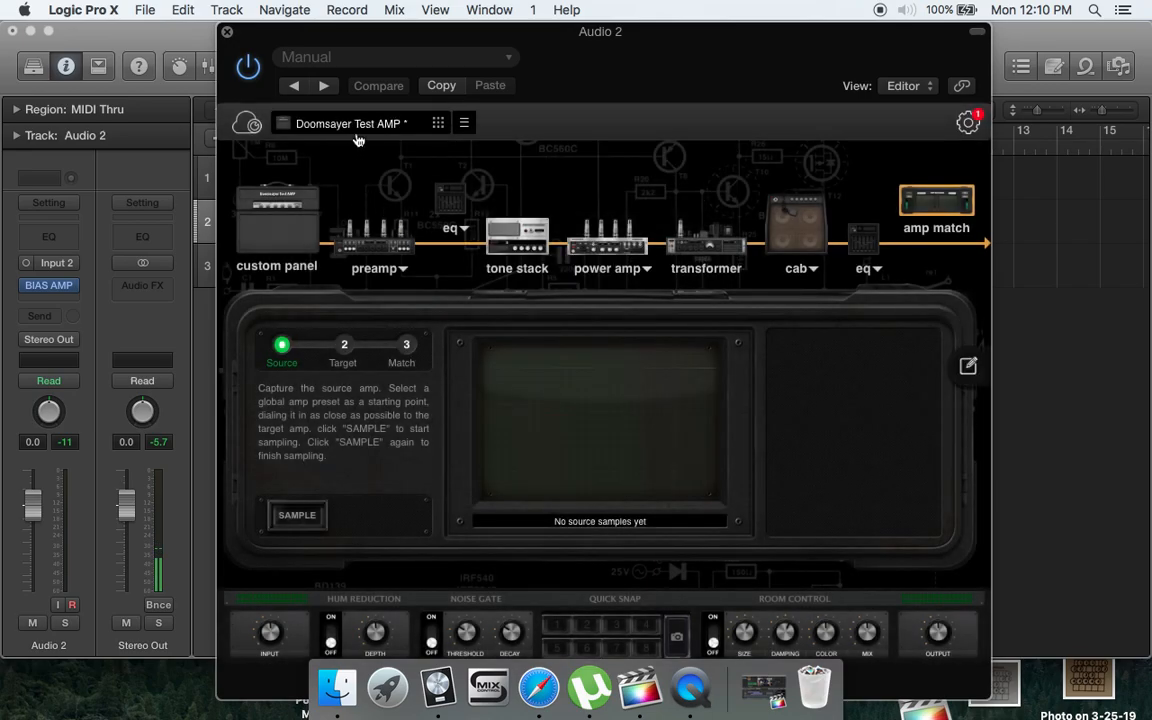
- Load the Monster VH4 preset from the Hi Gain bank
click(357, 127)
click(283, 325)
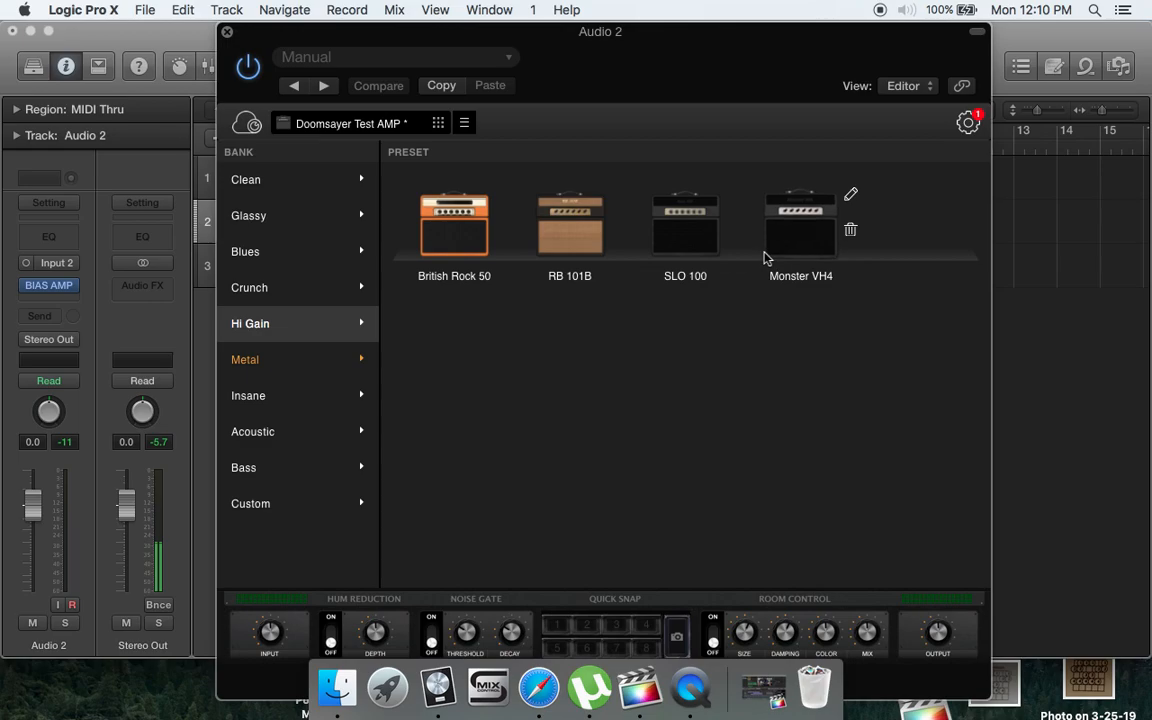
click(817, 229)
- Load the Doomsayer Test AMP preset from the Metal bank
click(321, 127)
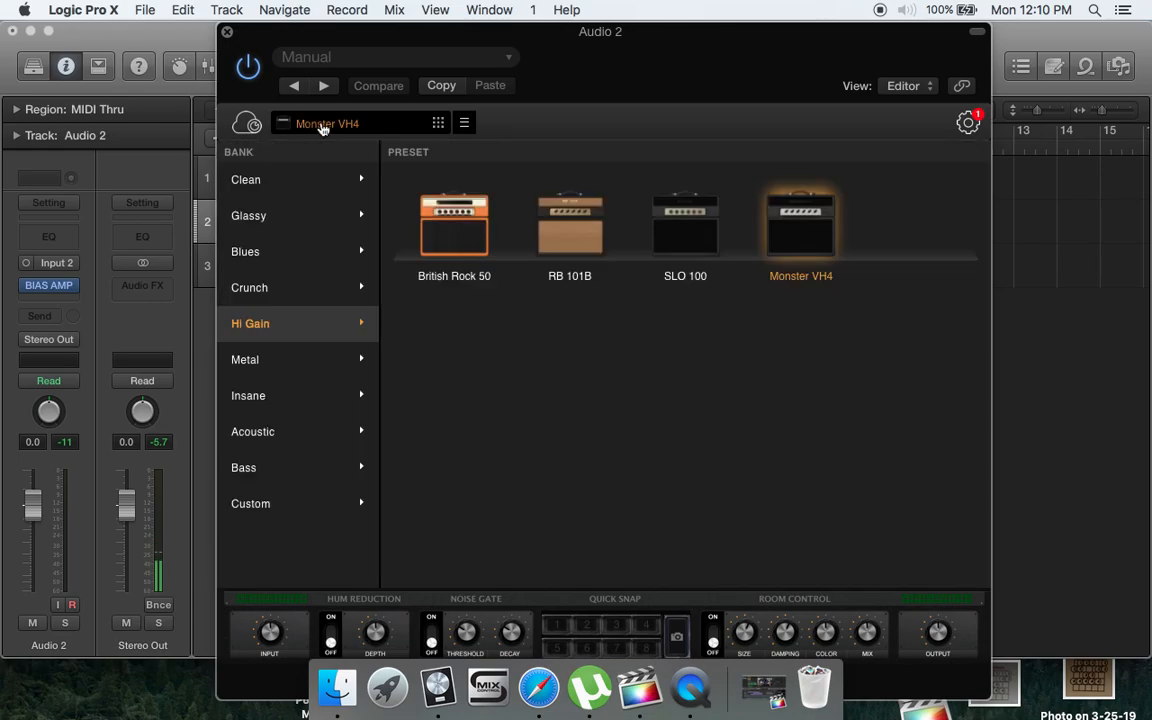
click(299, 372)
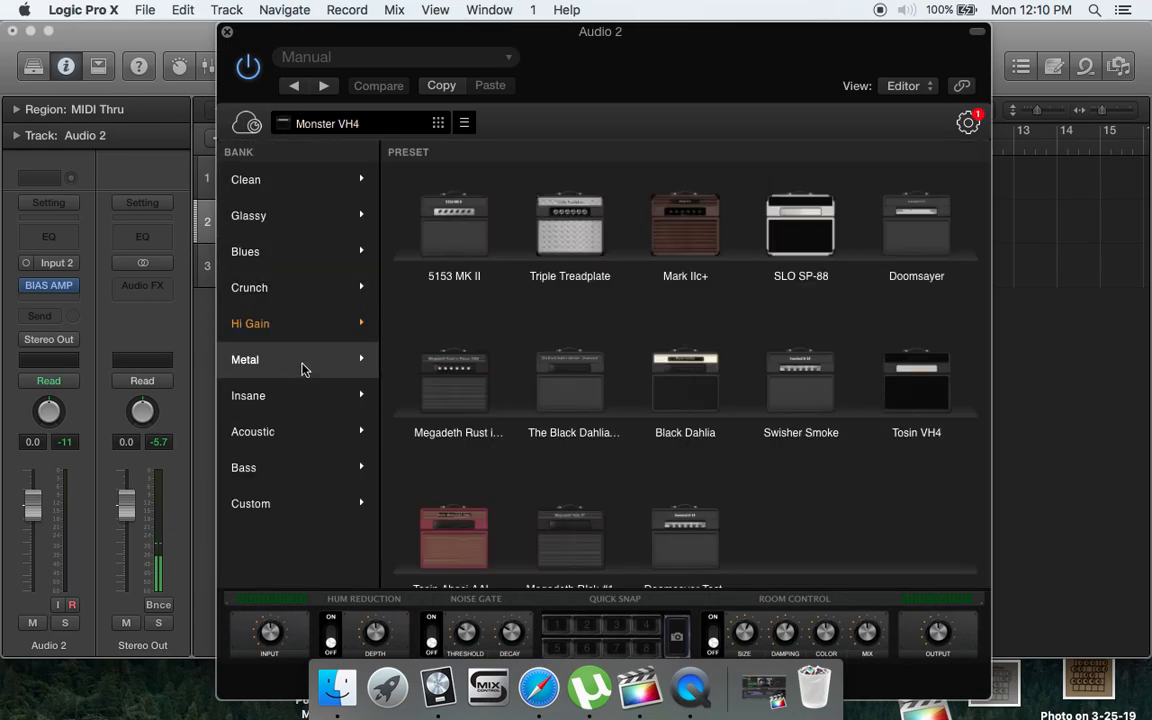
scroll(761, 429, down, 2)
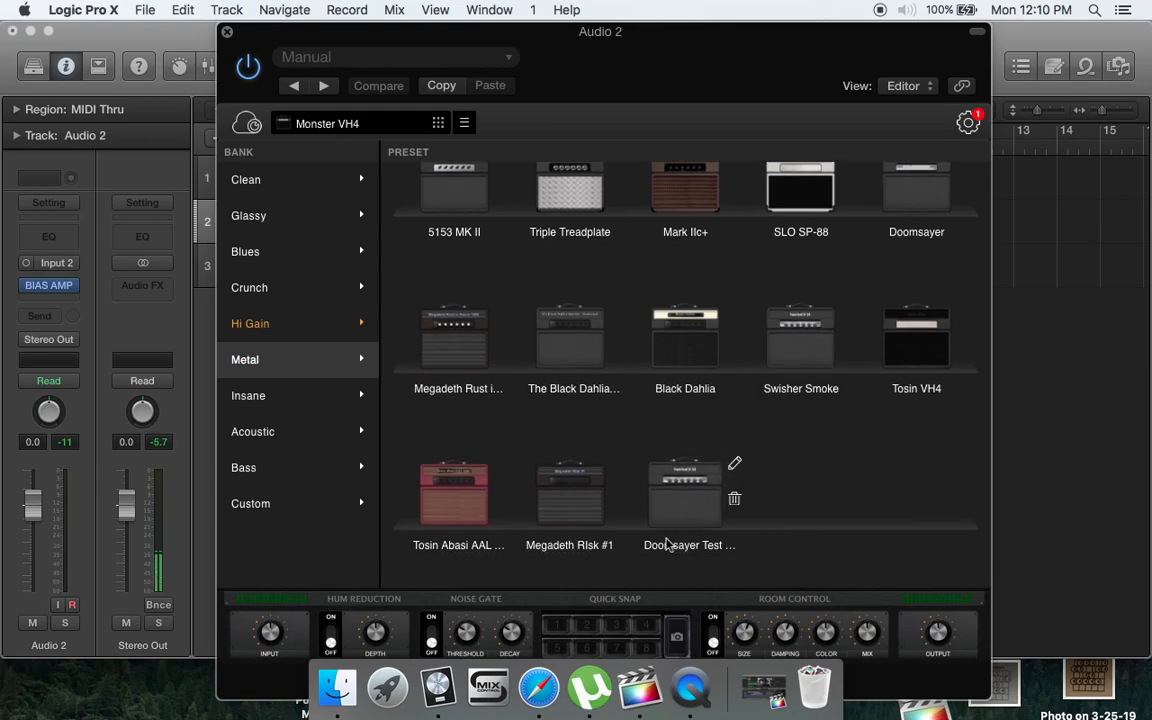
click(681, 512)
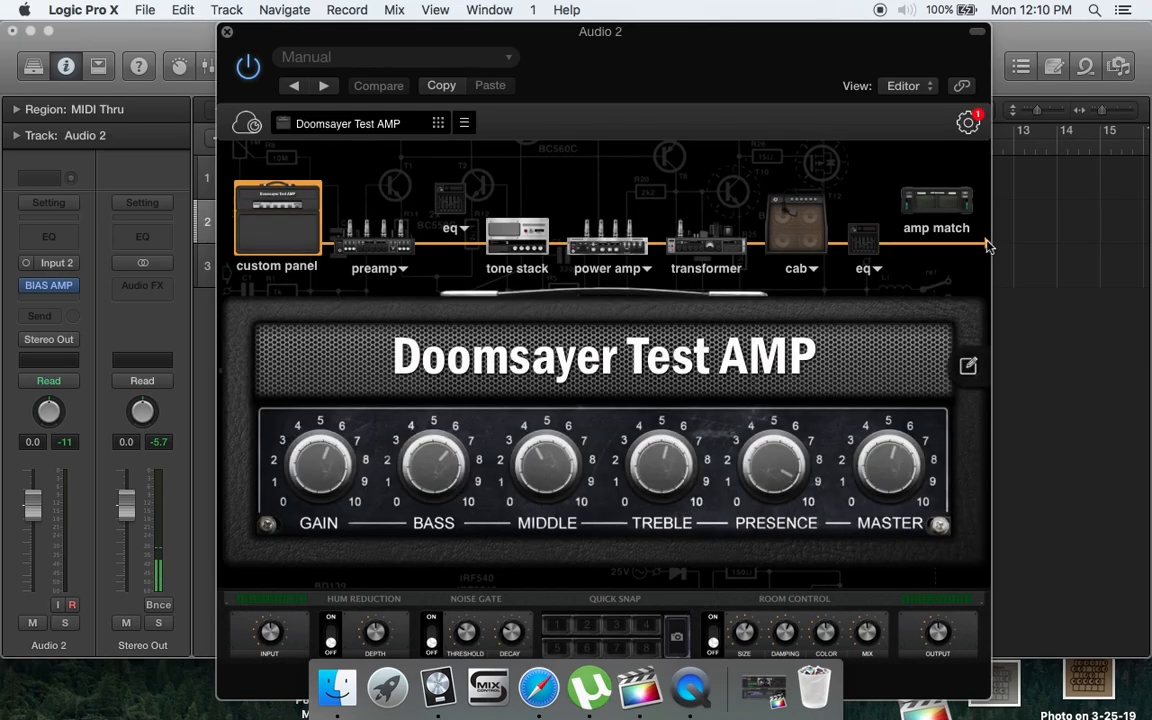
- Look through the plug-in's settings, including the Unlock Sigpath options, without changing any
click(968, 128)
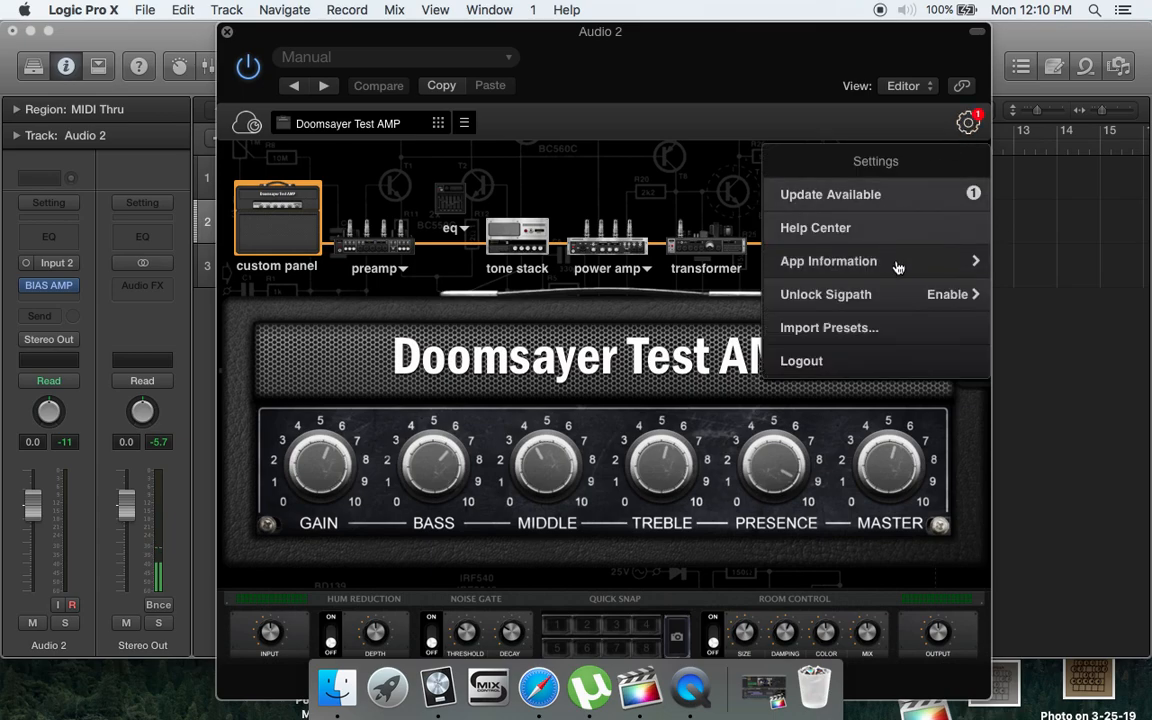
click(955, 303)
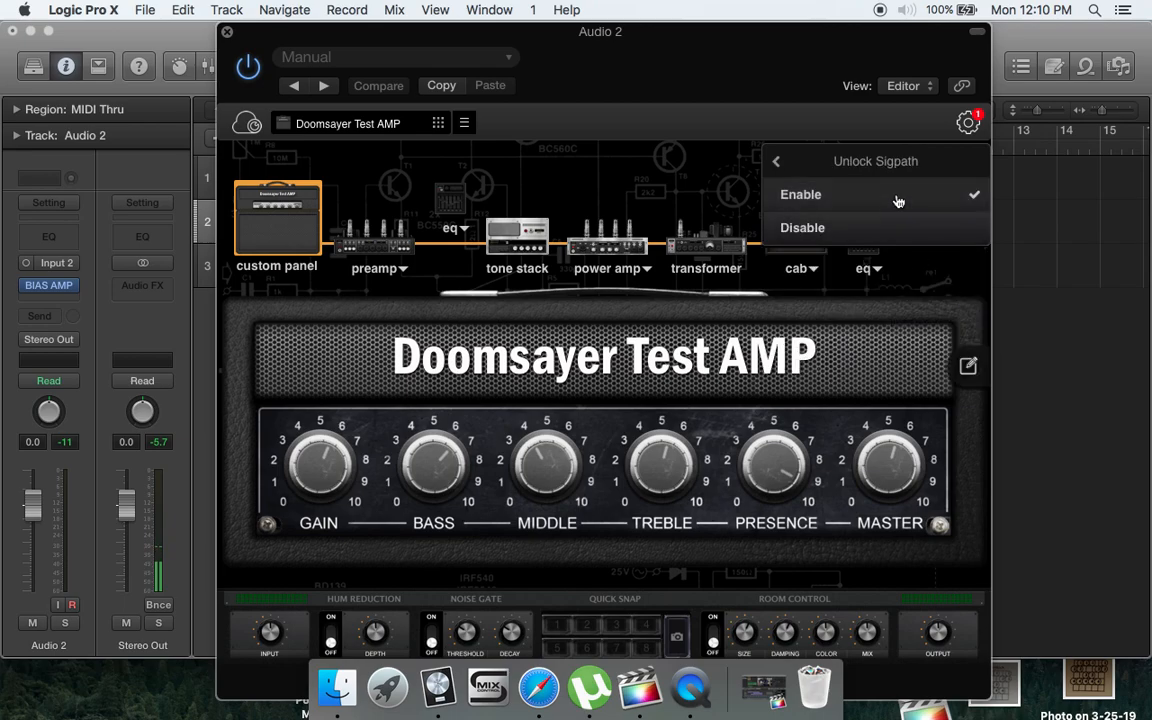
click(961, 131)
click(964, 128)
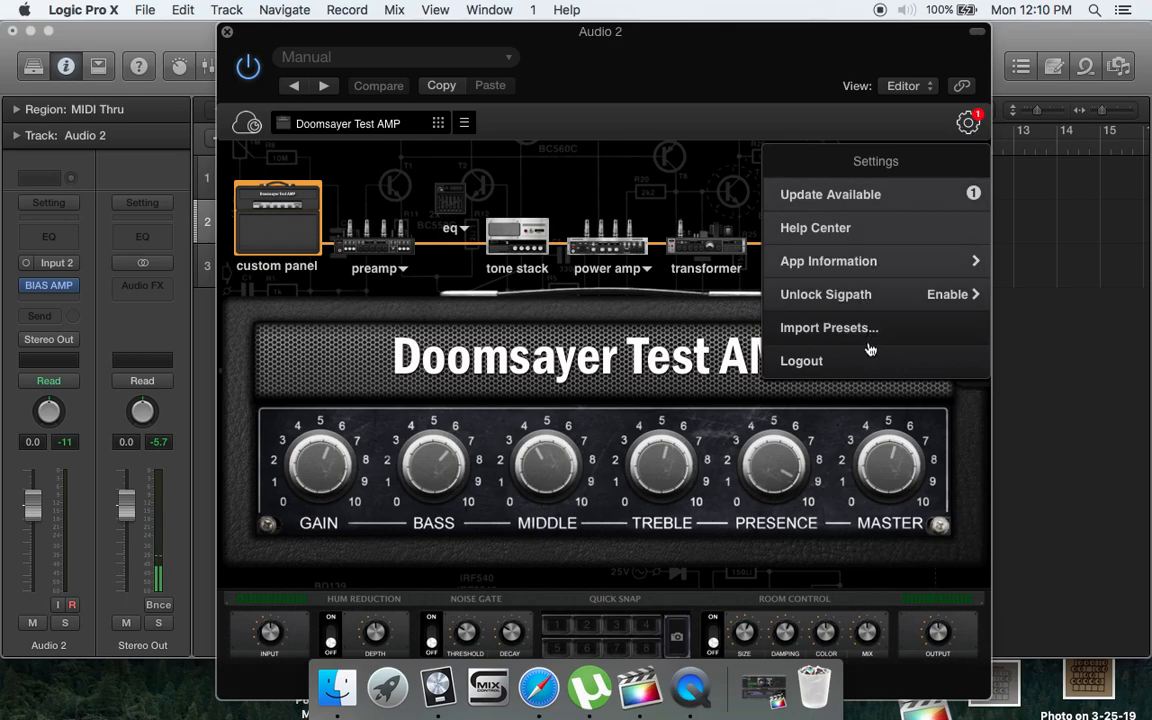
click(694, 159)
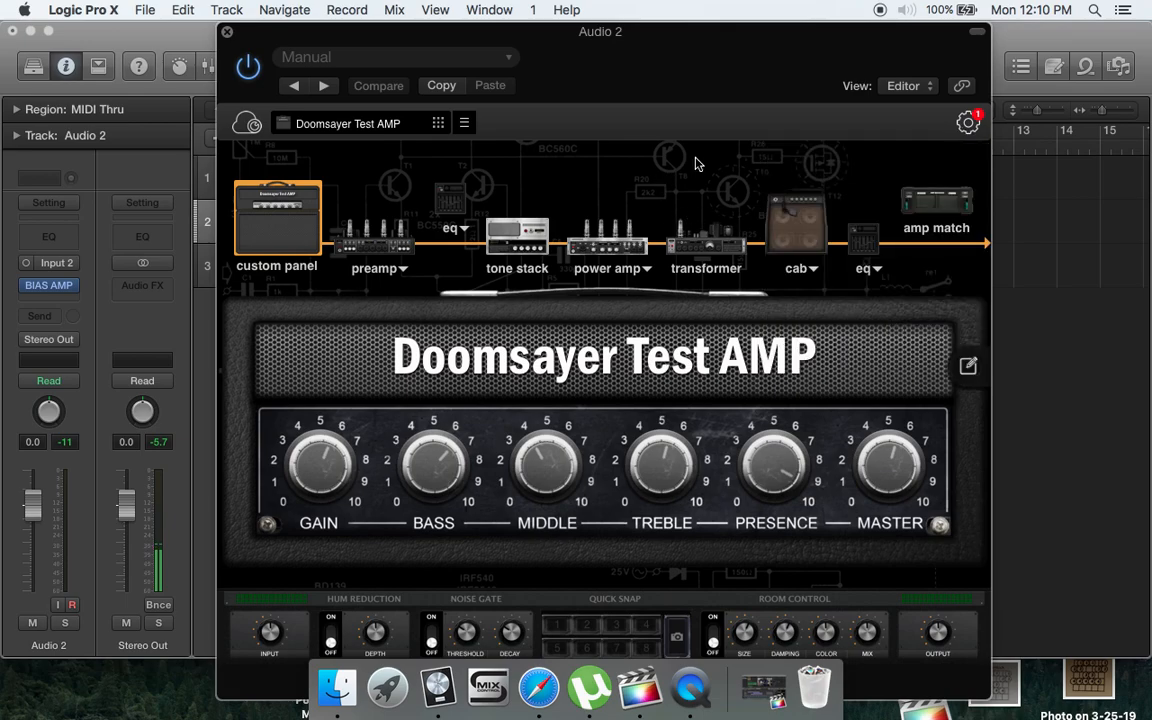
- View the amp's parameters in the plug-in's Controls view and return to the Editor view
click(922, 90)
click(920, 87)
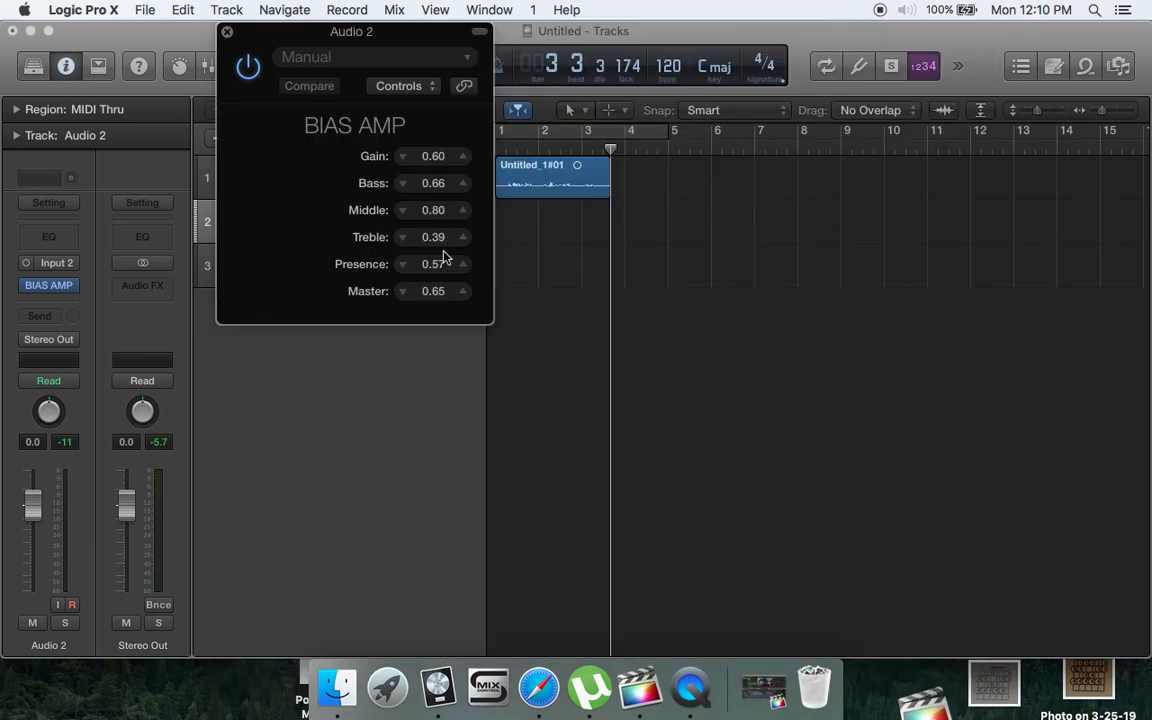
click(404, 89)
click(406, 122)
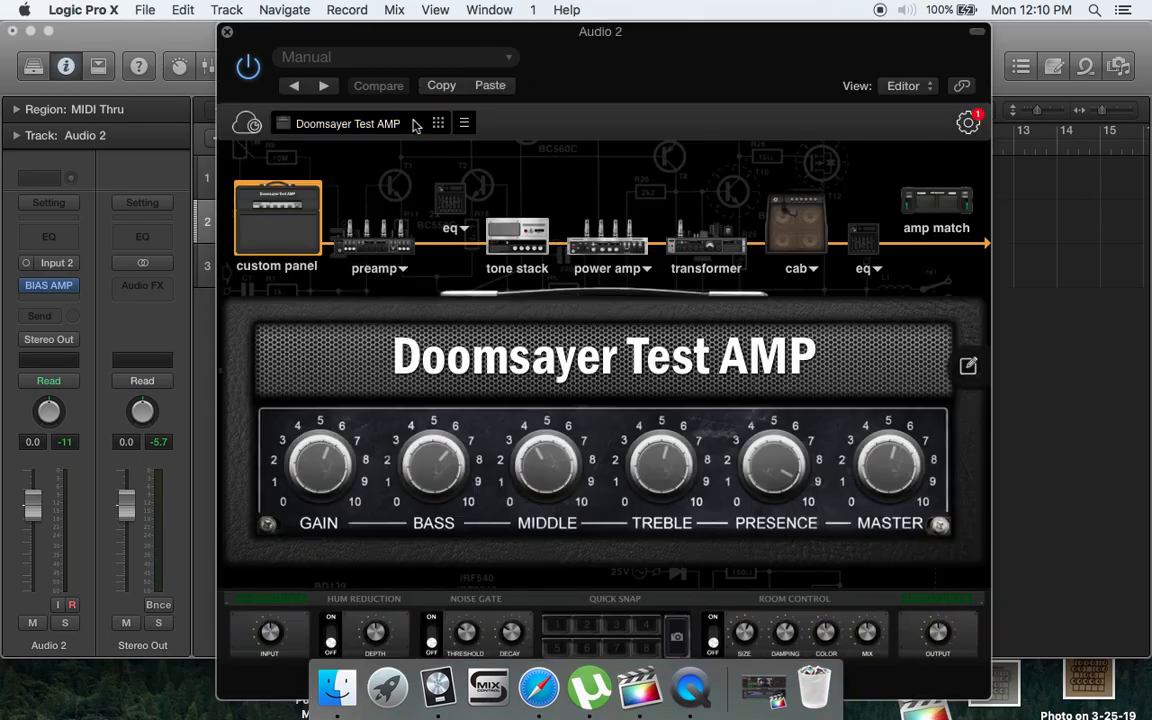
- Open ToneCloud and look through the featured artist and amp match preset collections
click(245, 125)
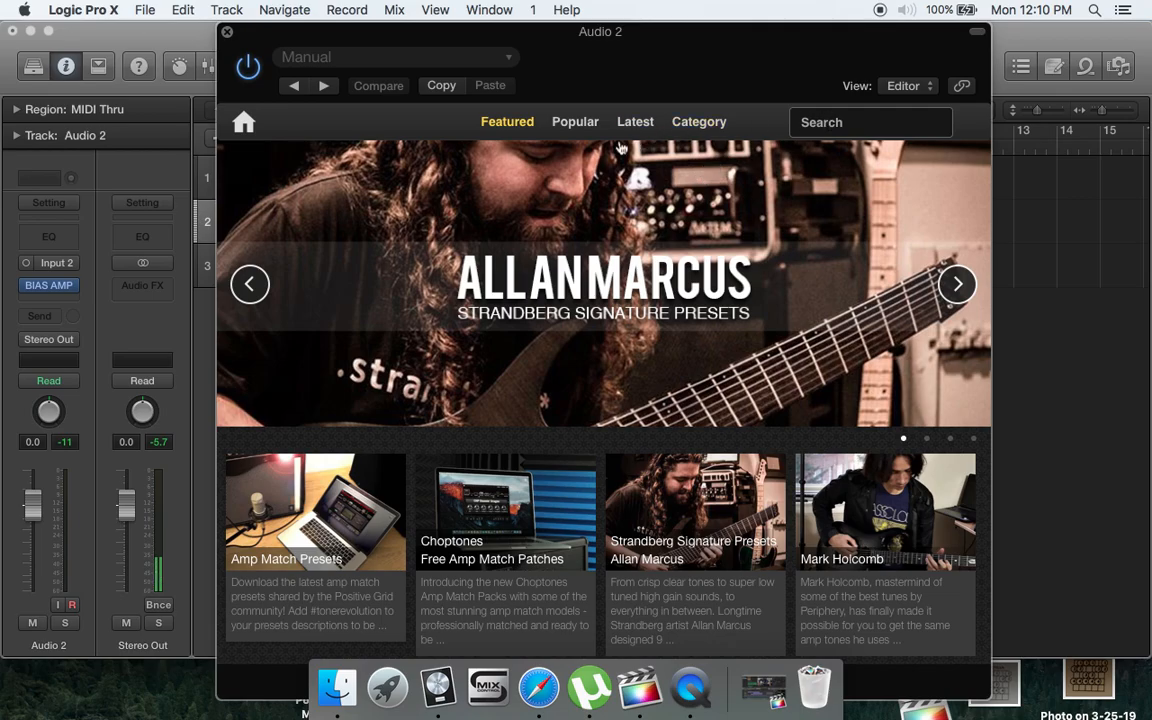
scroll(643, 346, down, 5)
scroll(643, 346, down, 5)
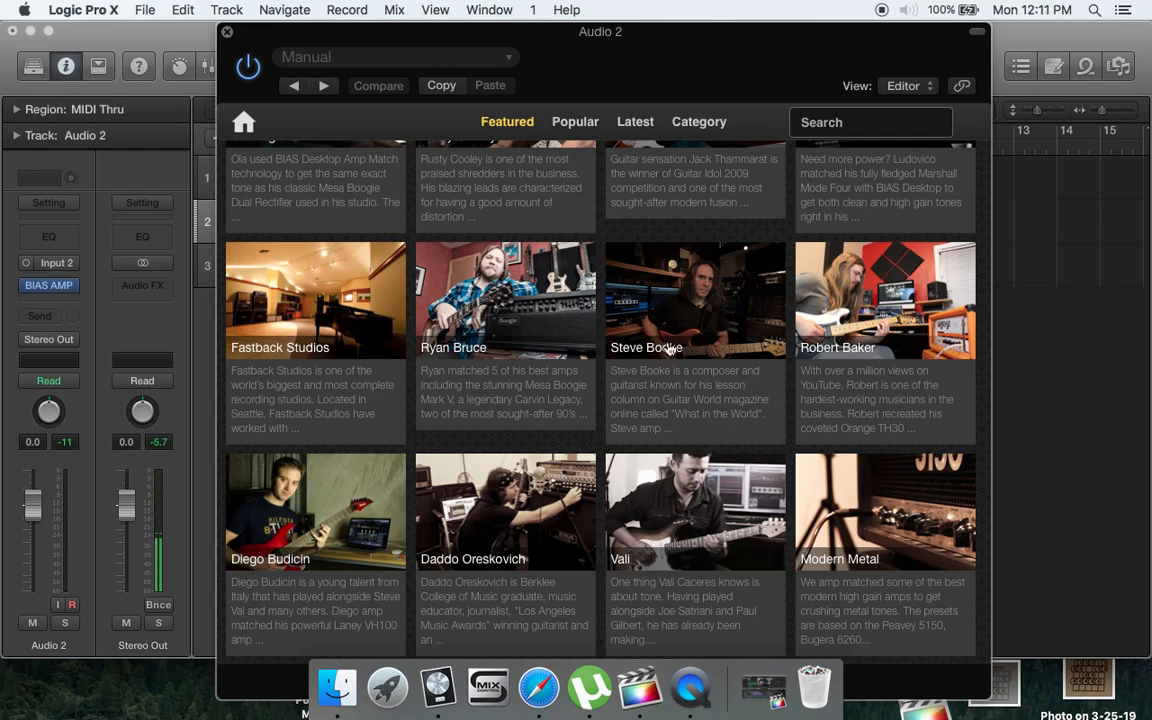
scroll(603, 315, up, 10)
- Browse the popular amps shared on ToneCloud
click(577, 122)
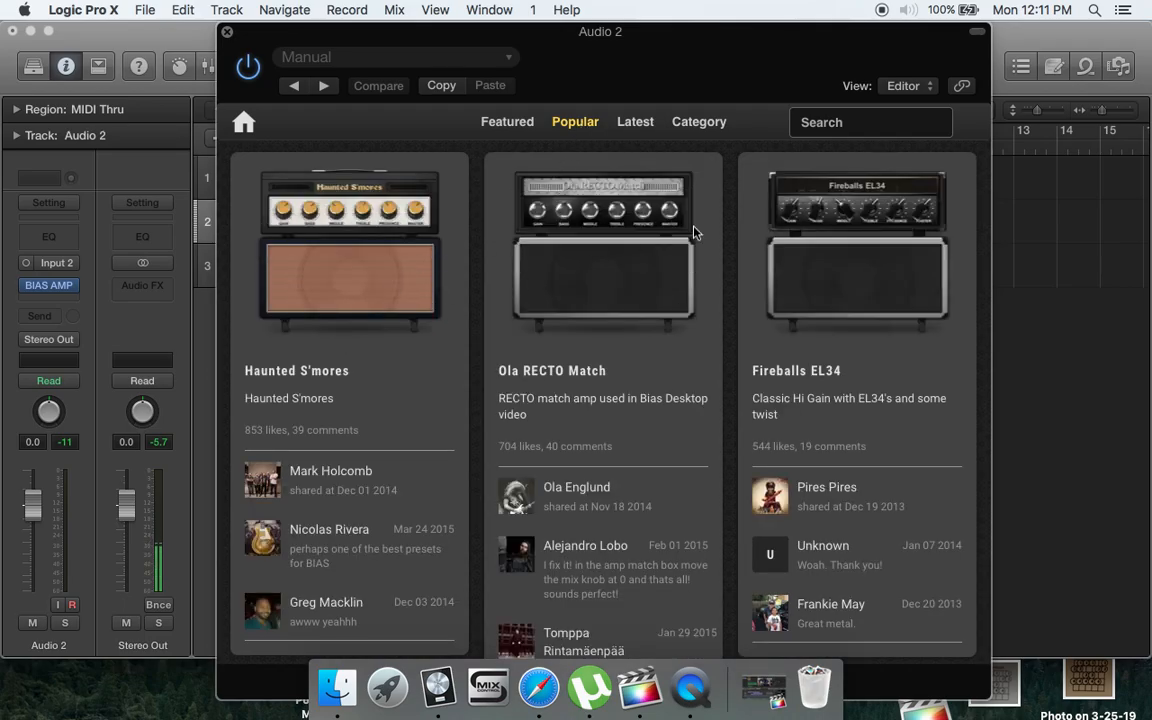
scroll(838, 279, down, 5)
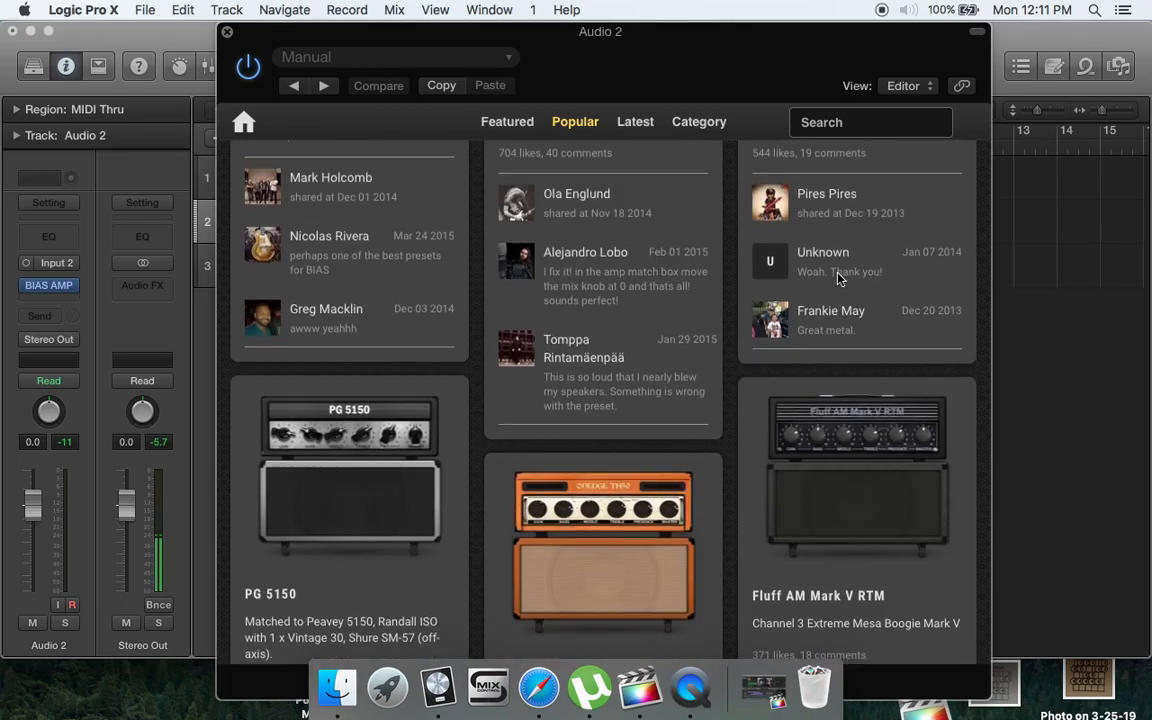
scroll(838, 279, down, 7)
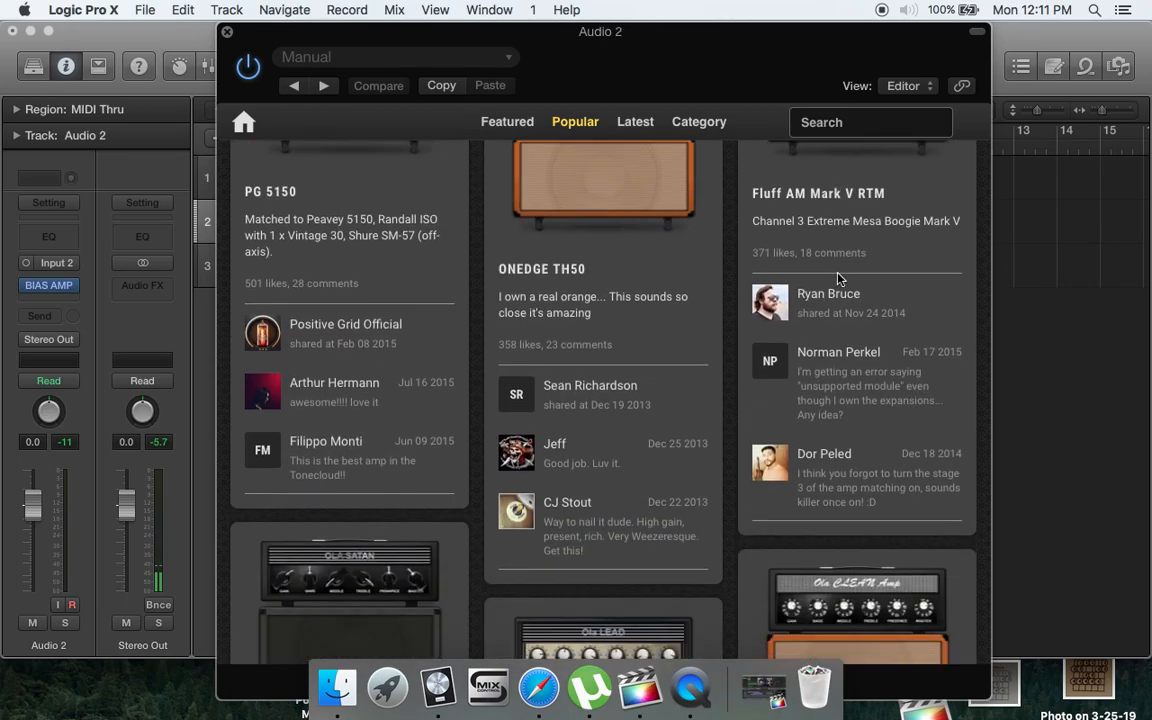
scroll(838, 279, down, 6)
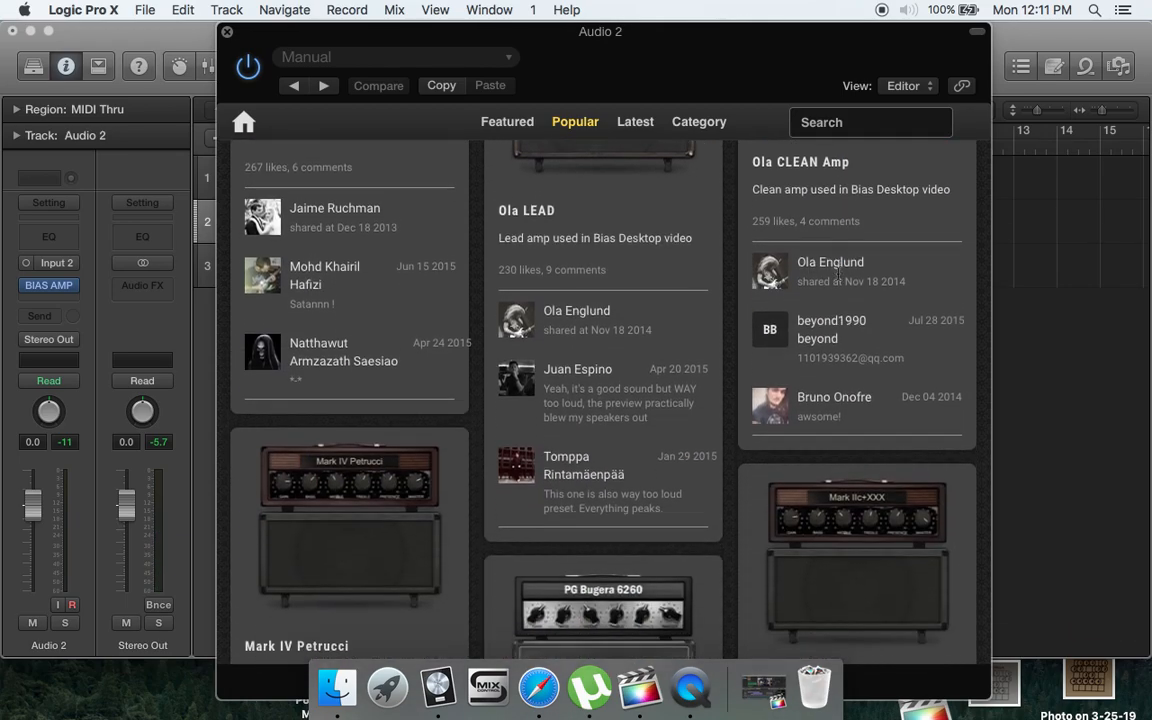
scroll(838, 279, down, 6)
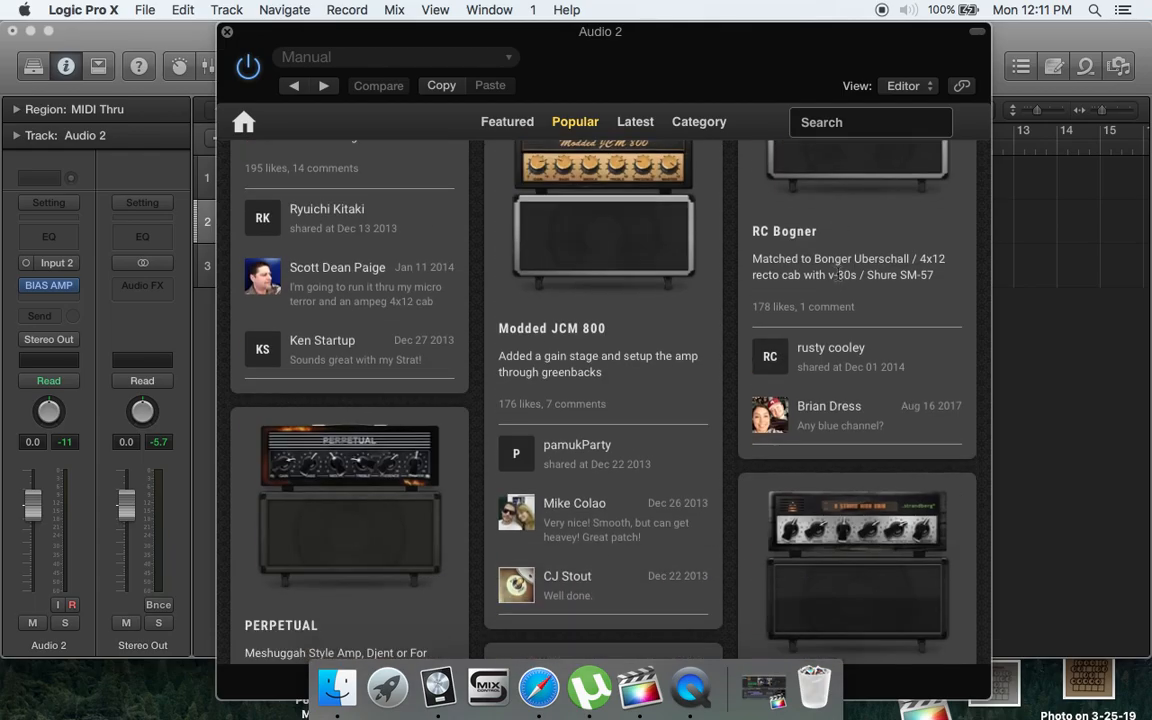
scroll(838, 277, down, 7)
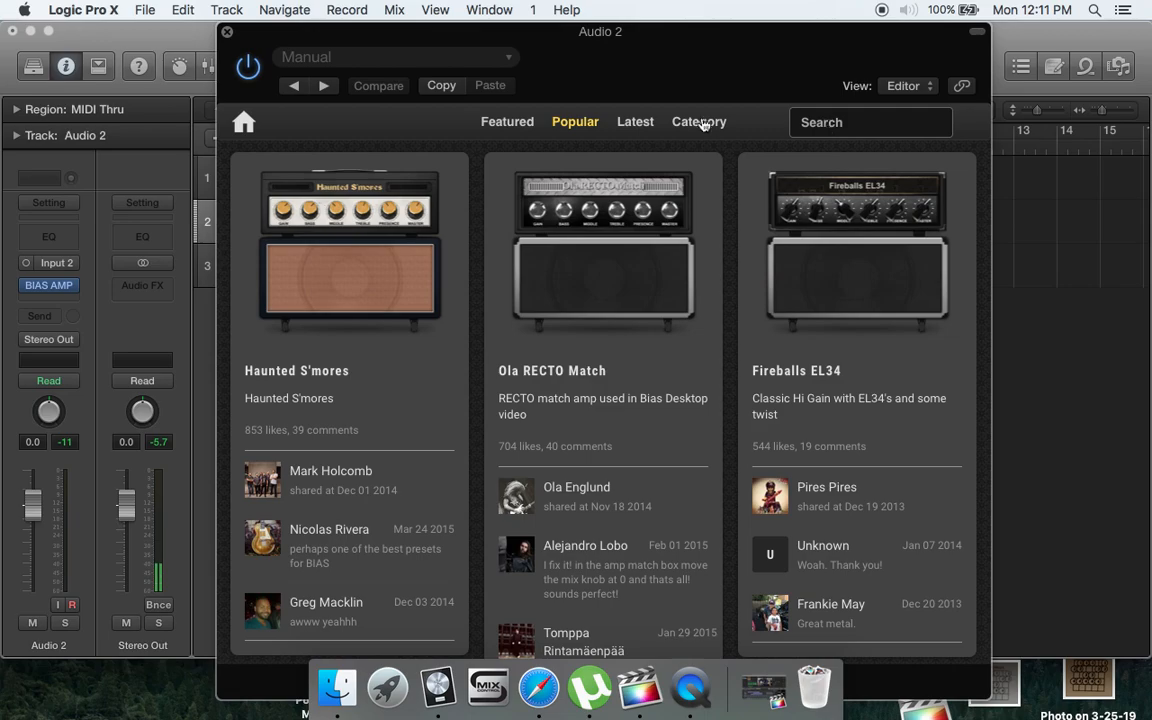
- Browse the latest amps shared on ToneCloud and check the list of tone categories
click(630, 121)
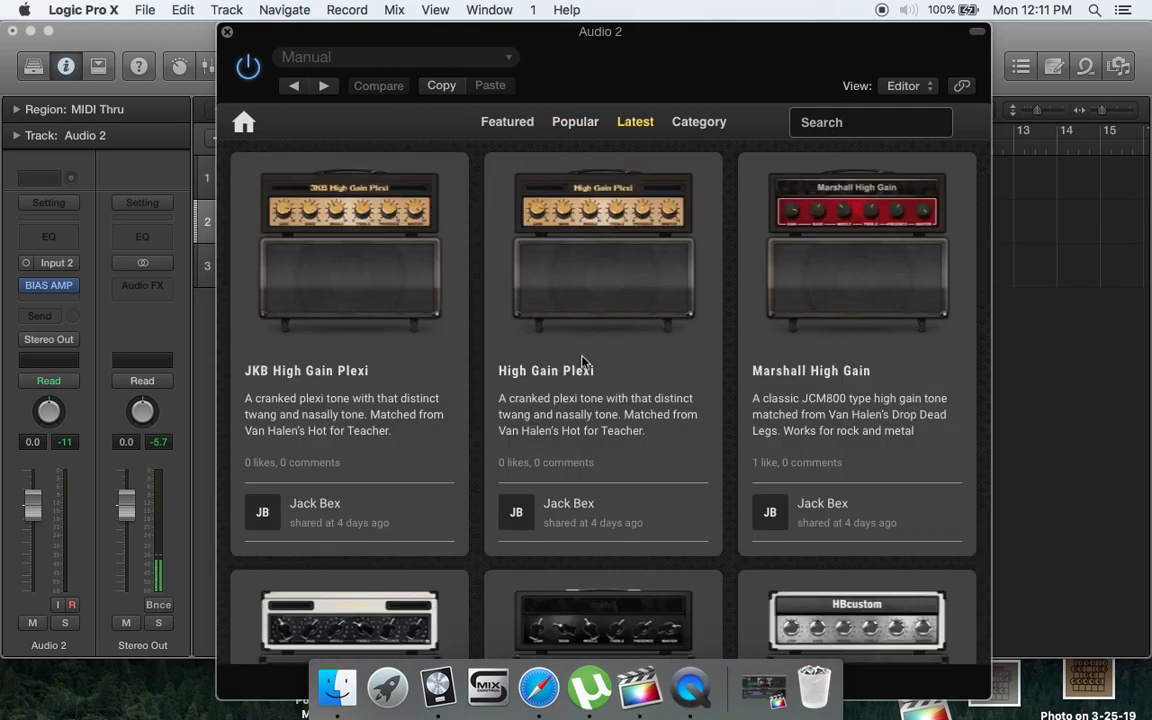
scroll(583, 362, down, 2)
scroll(583, 362, down, 10)
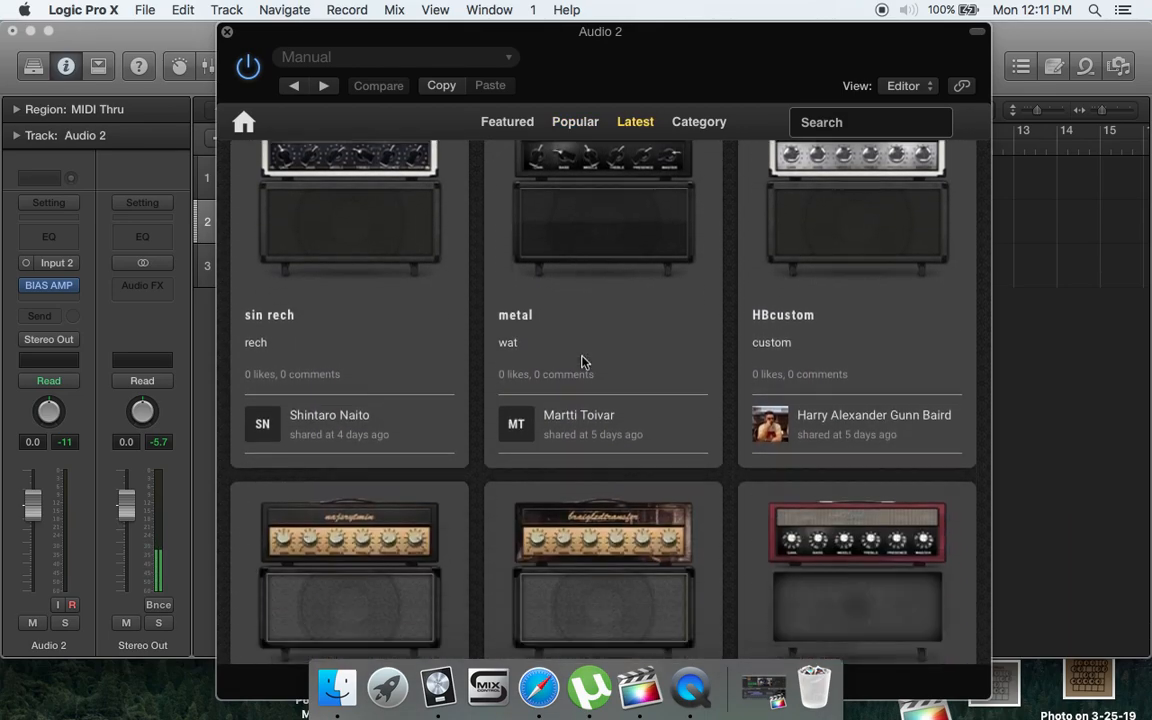
scroll(585, 362, down, 5)
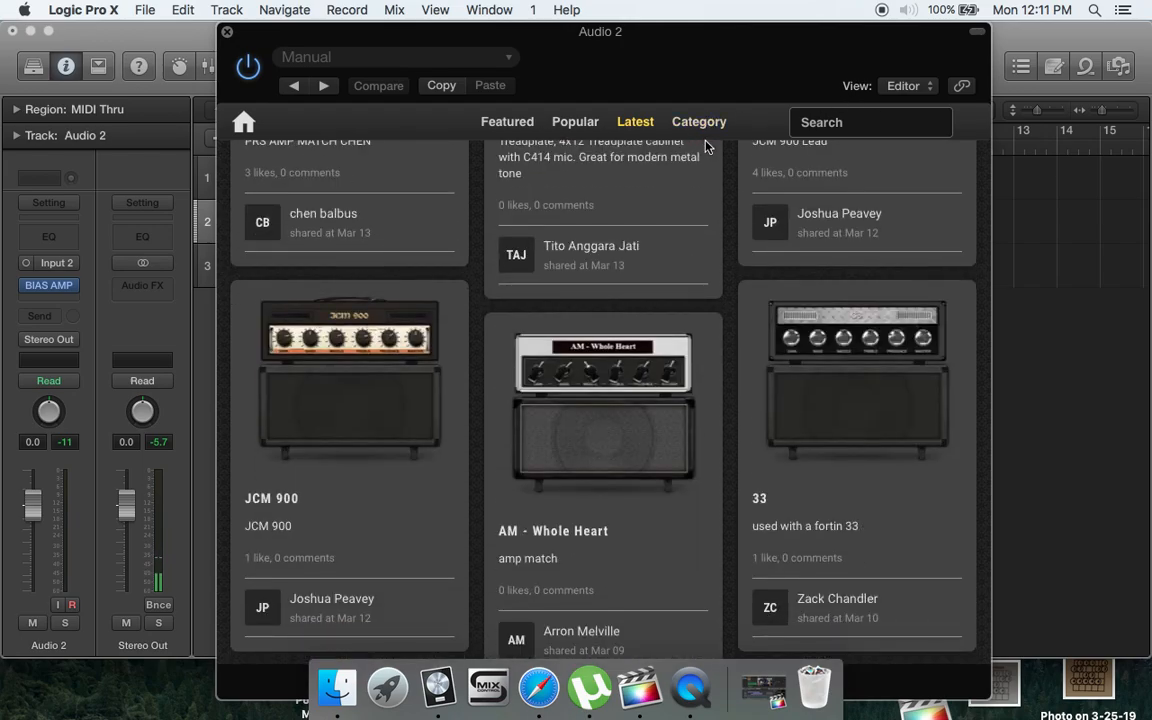
click(699, 122)
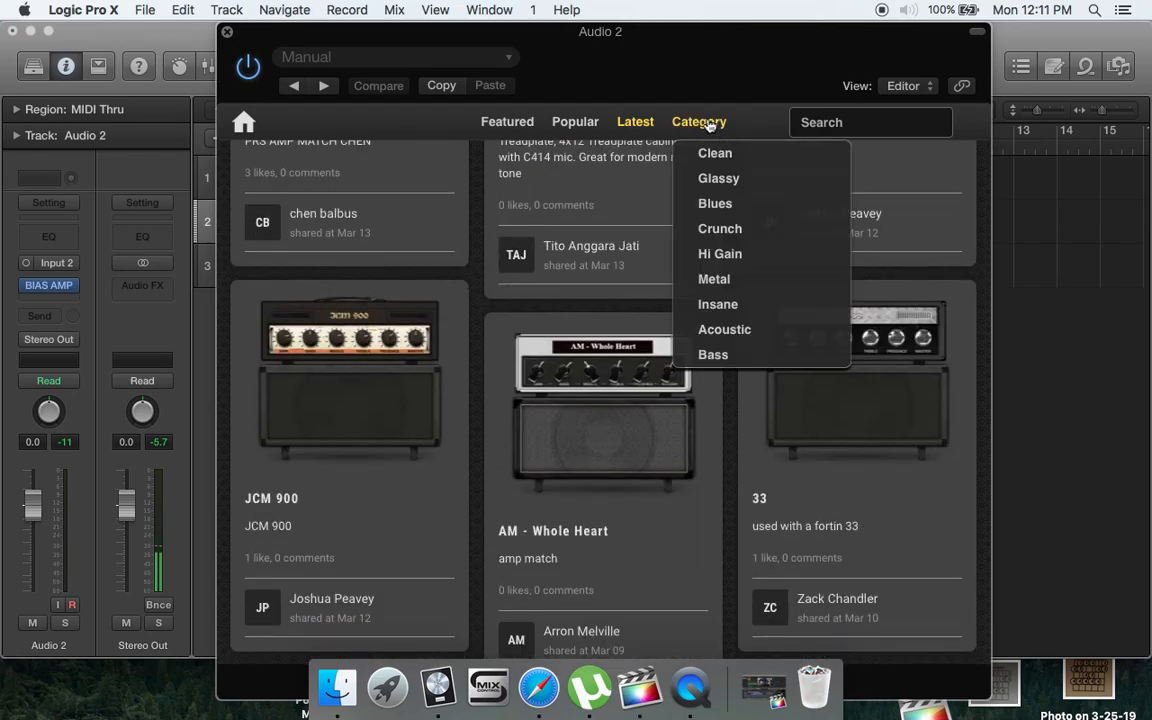
click(714, 288)
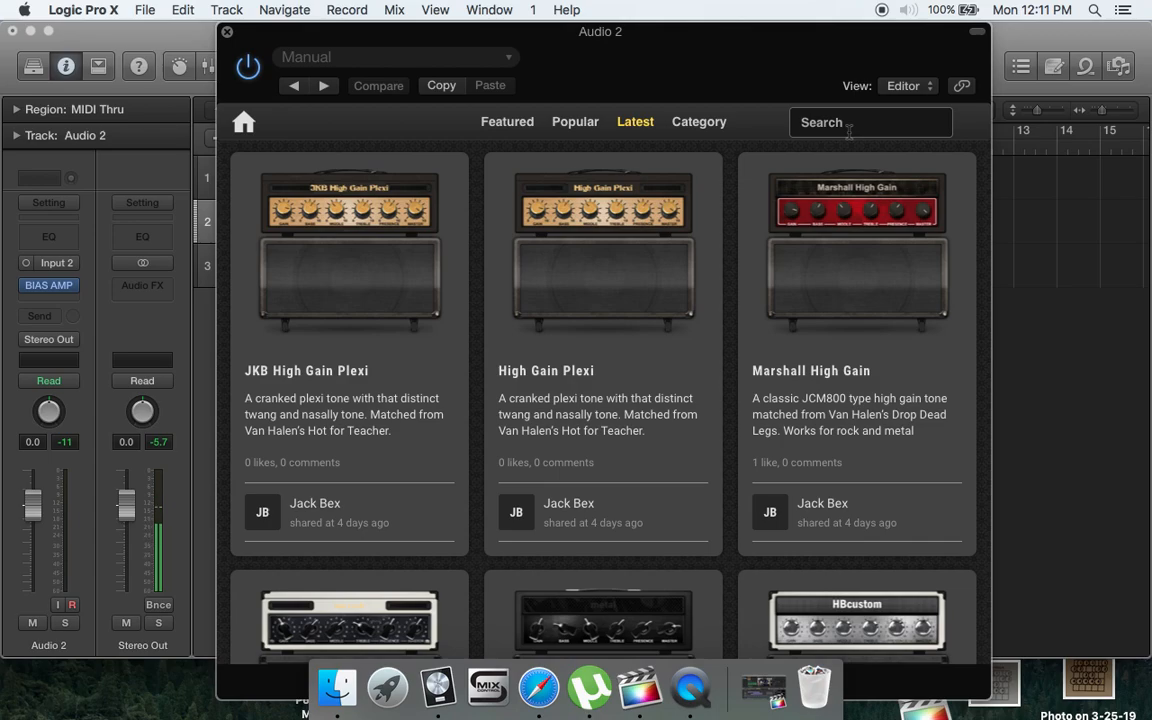
- Search ToneCloud for Megadeth and open the details of the Megadeth Rust in Peace 1990 amp
text(Me)
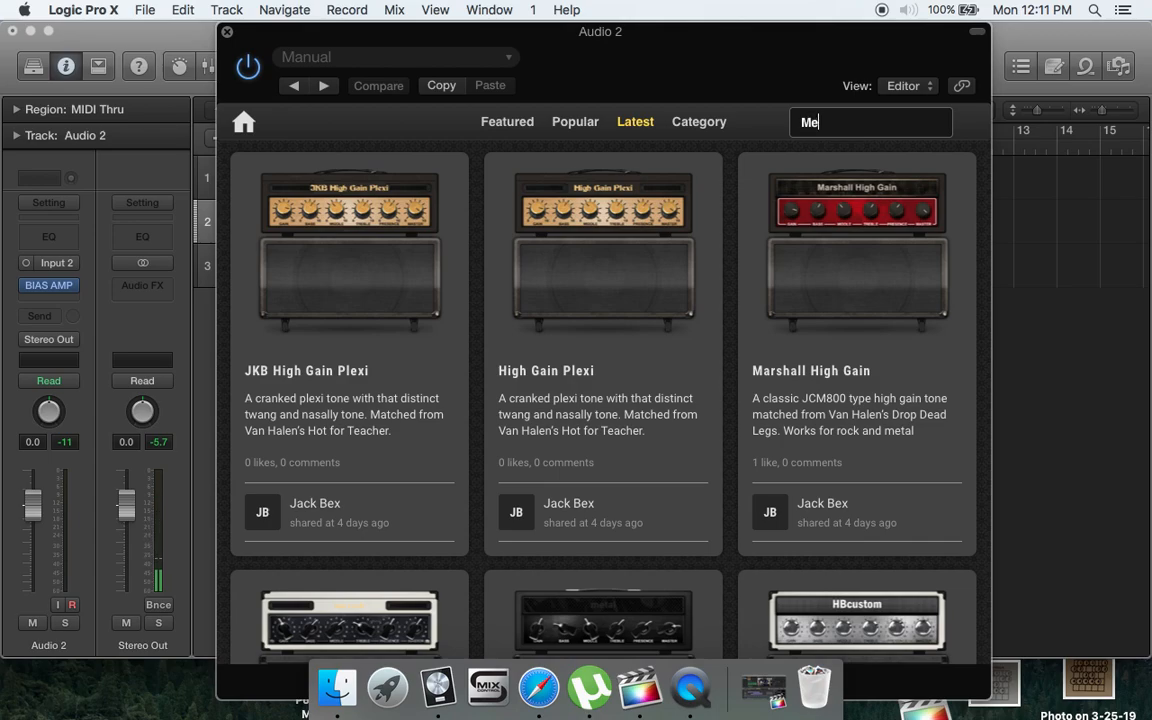
key(Return)
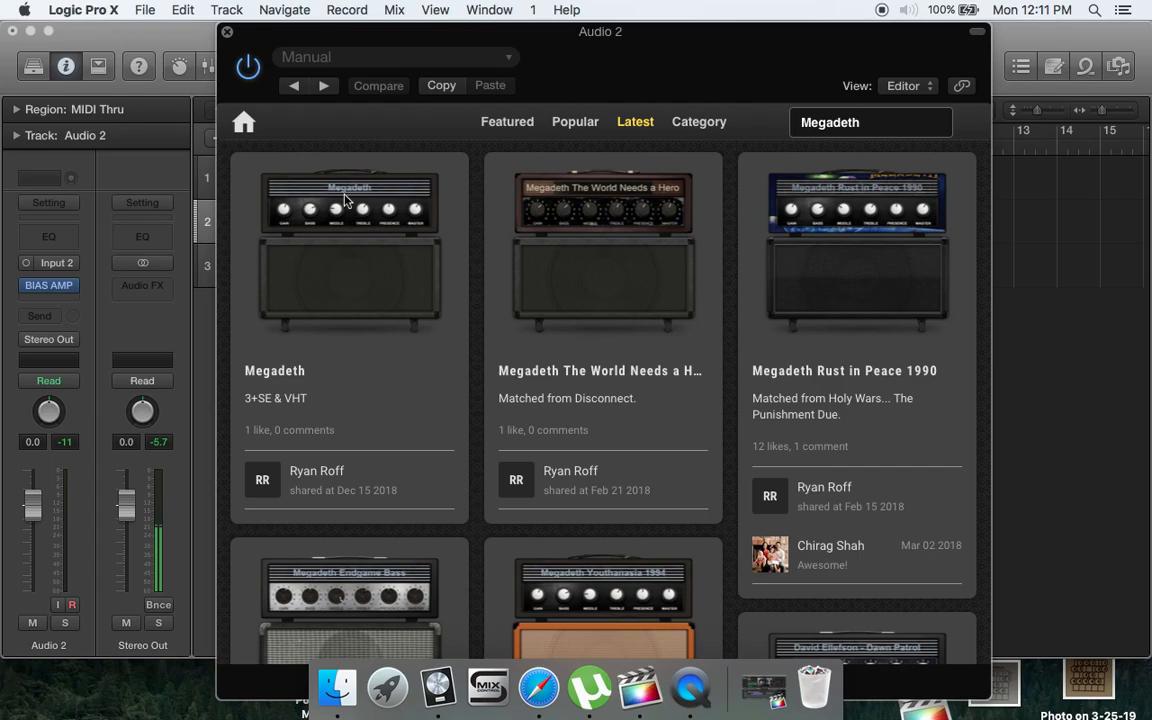
click(889, 270)
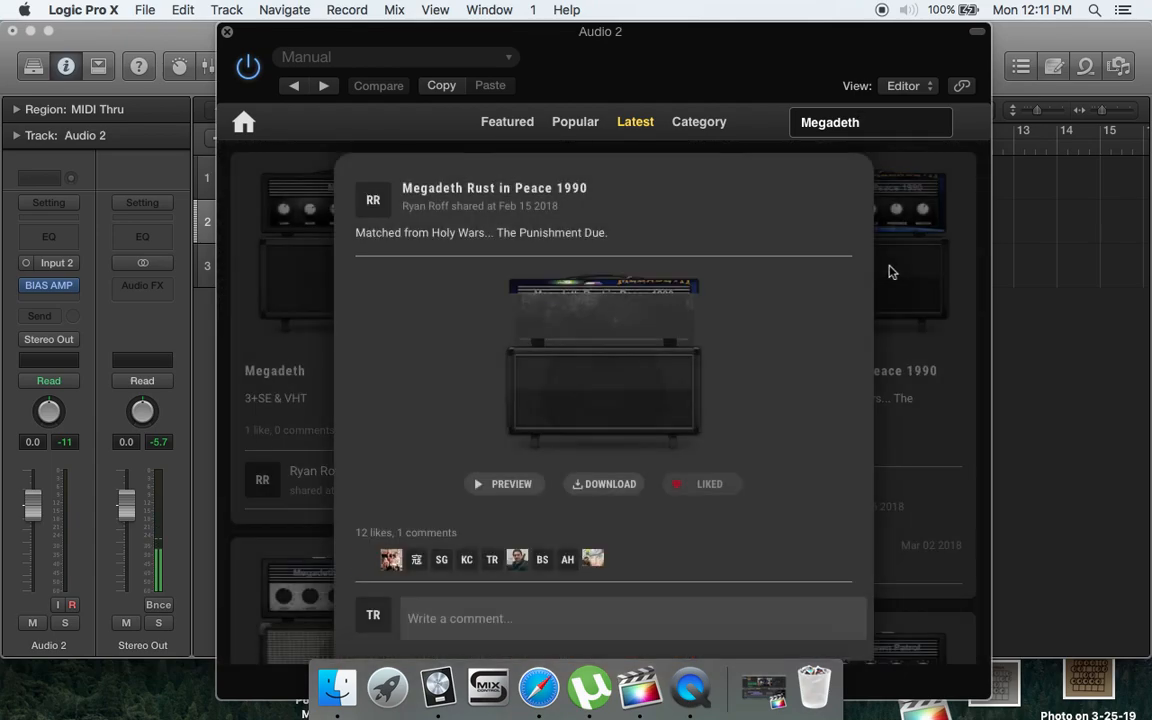
- Download the Megadeth Rust in Peace 1990 amp into the Custom category
click(590, 488)
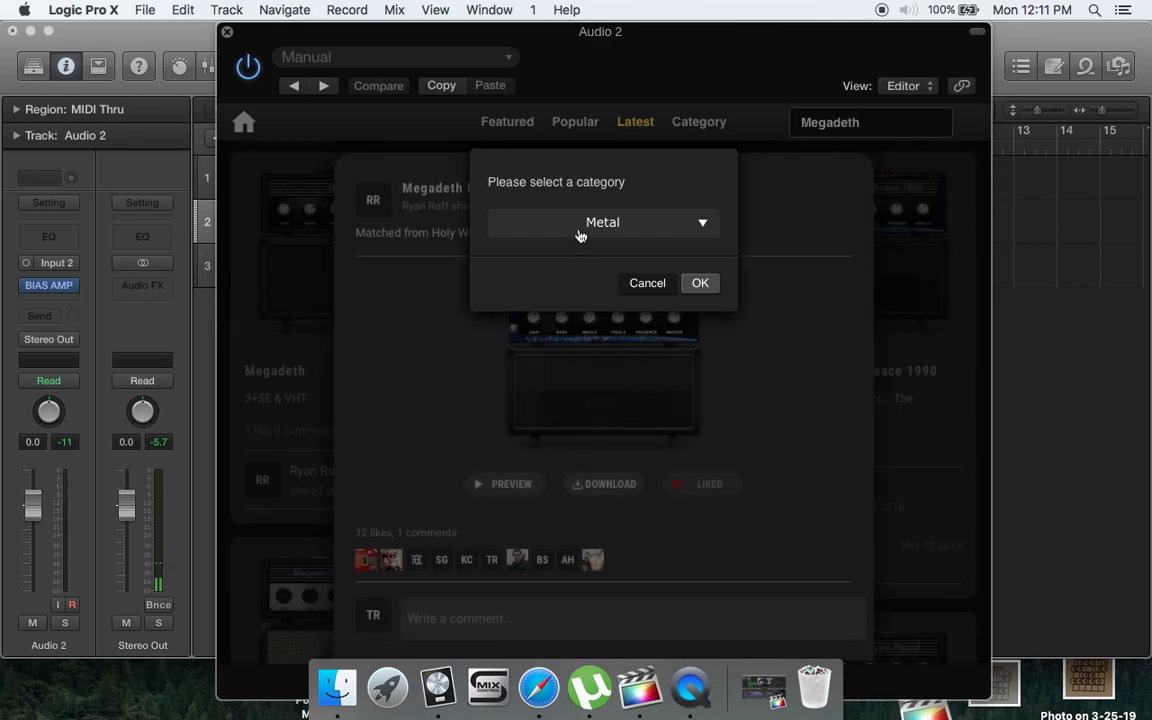
click(580, 233)
scroll(553, 380, down, 3)
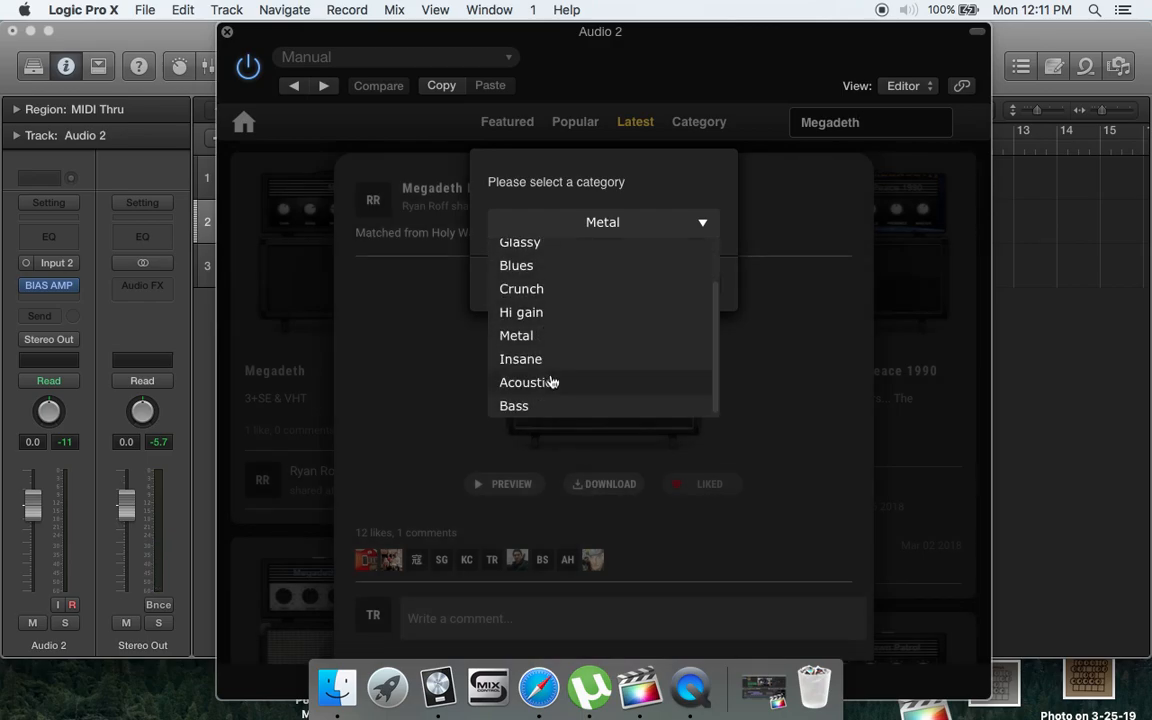
scroll(574, 280, up, 3)
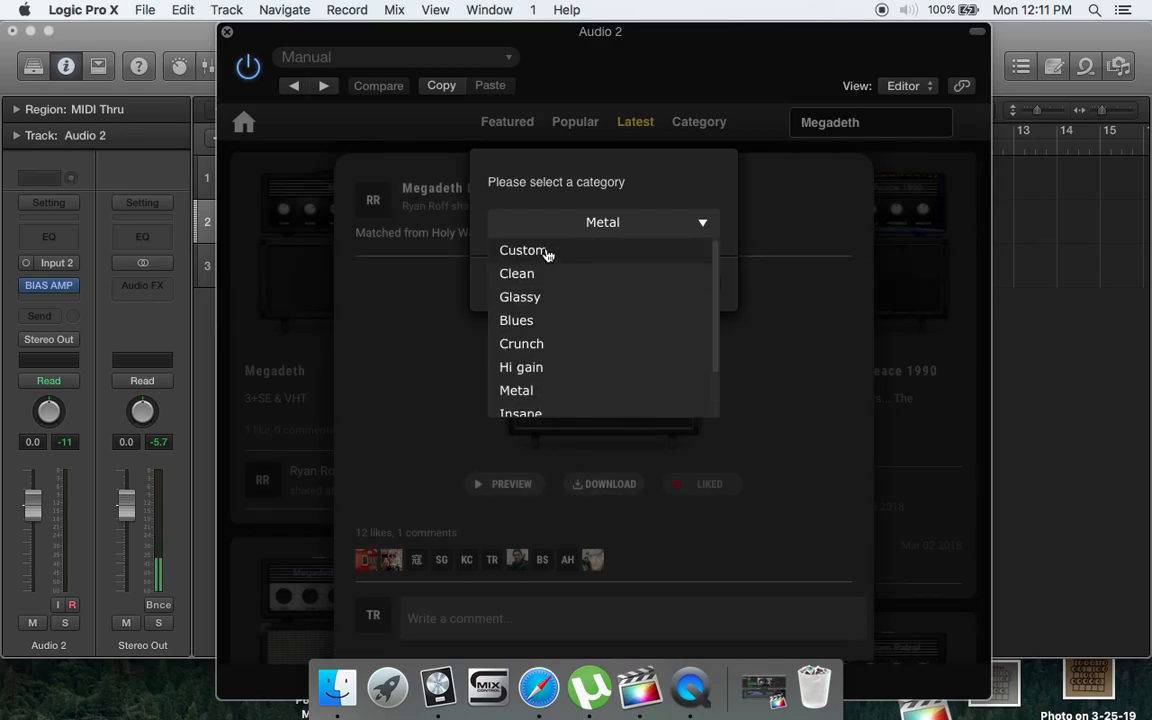
click(545, 255)
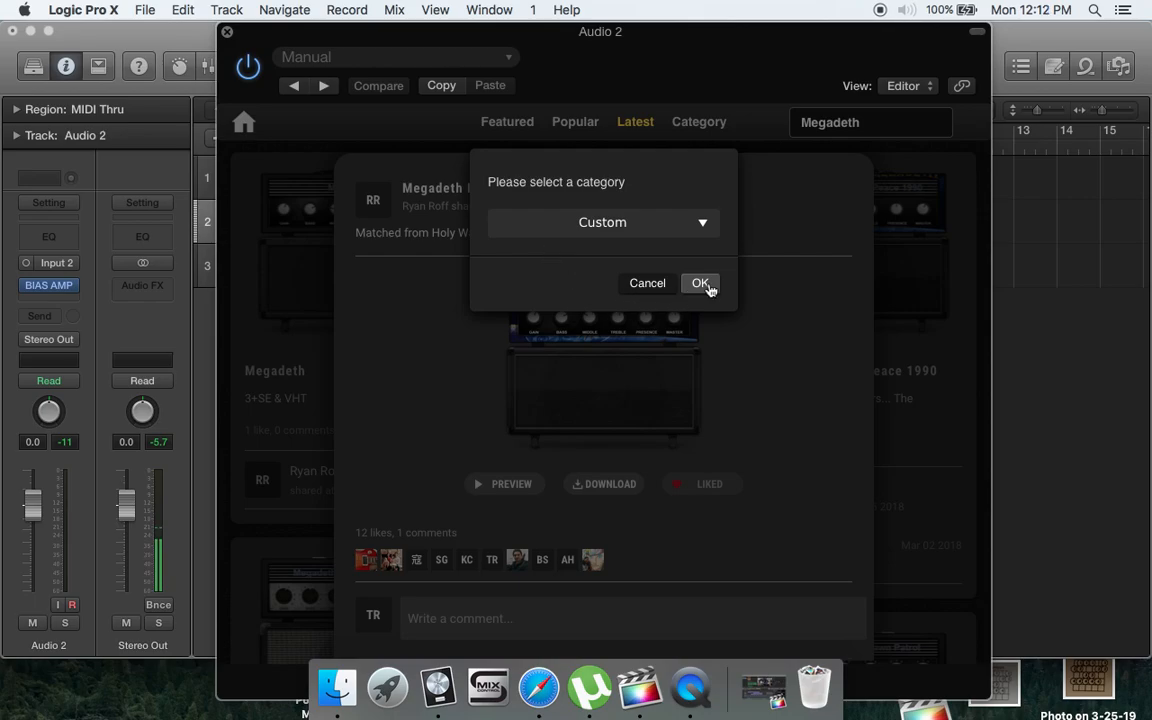
click(709, 288)
click(700, 250)
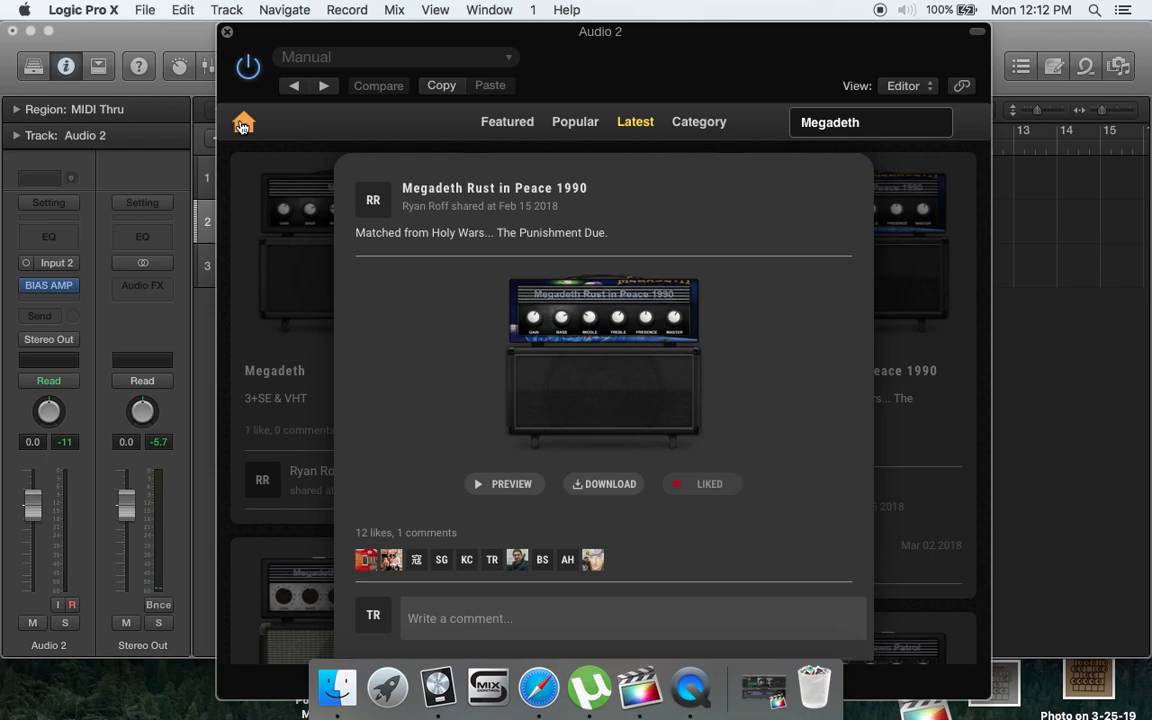
- Return from ToneCloud to the amp presets and load the downloaded Megadeth Rust in Peace 1990 preset from the Custom bank
click(242, 126)
click(345, 123)
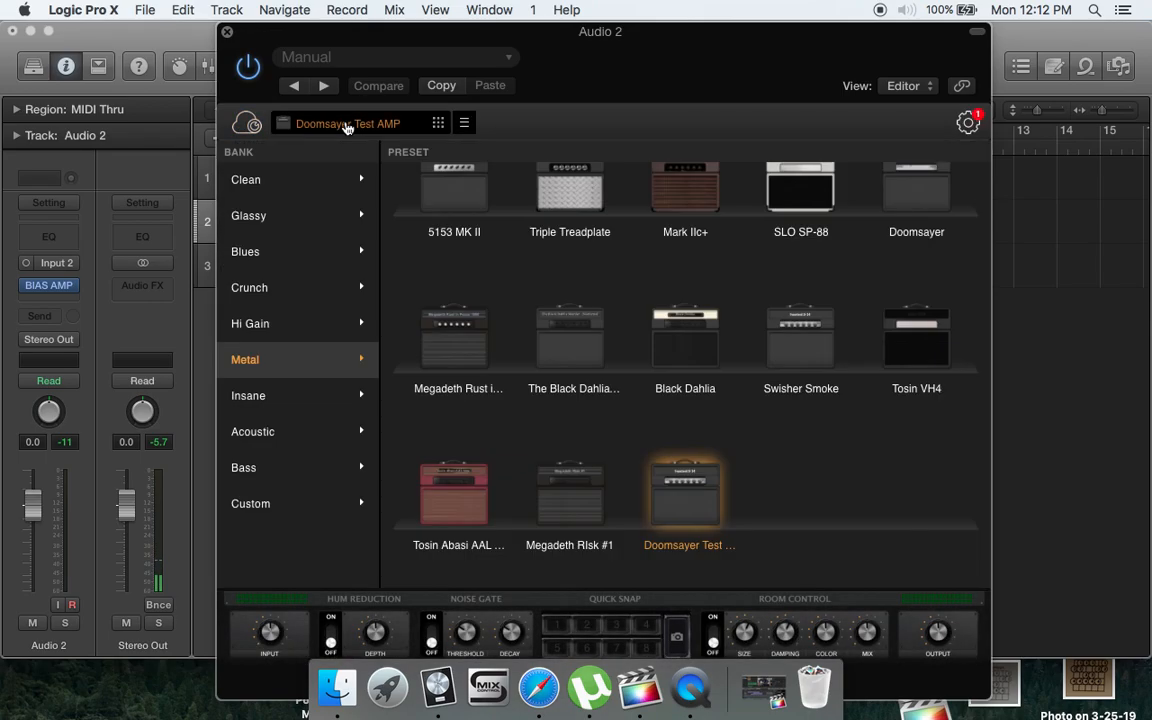
click(295, 520)
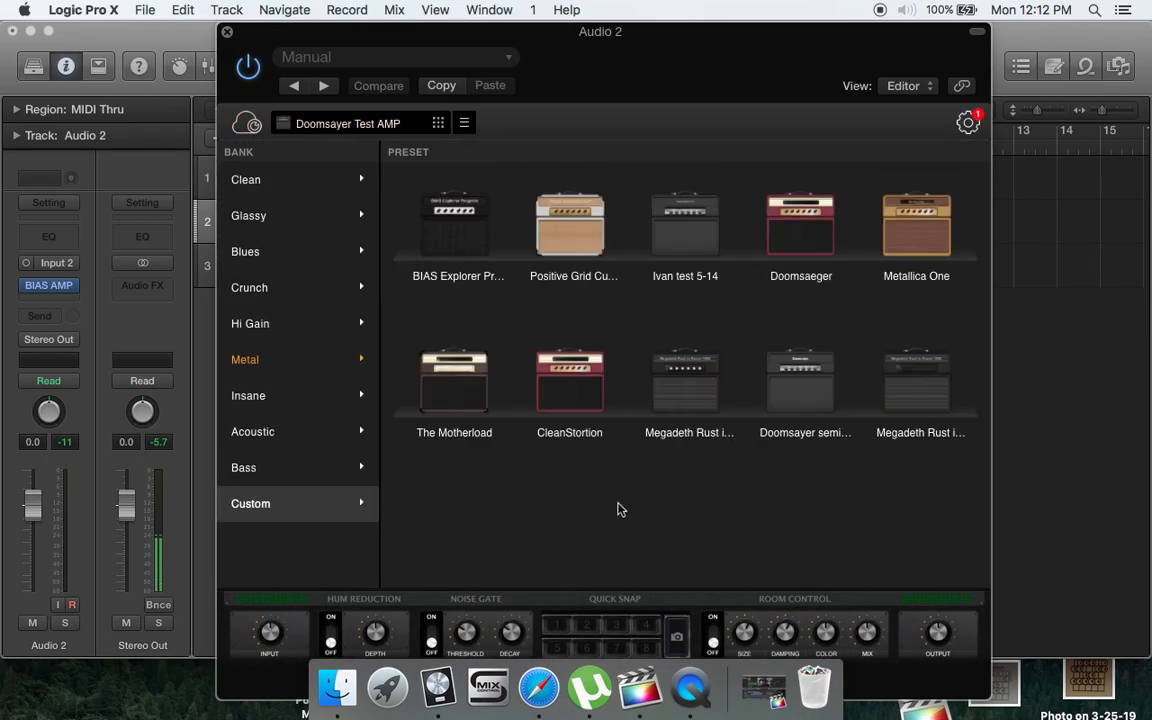
click(918, 392)
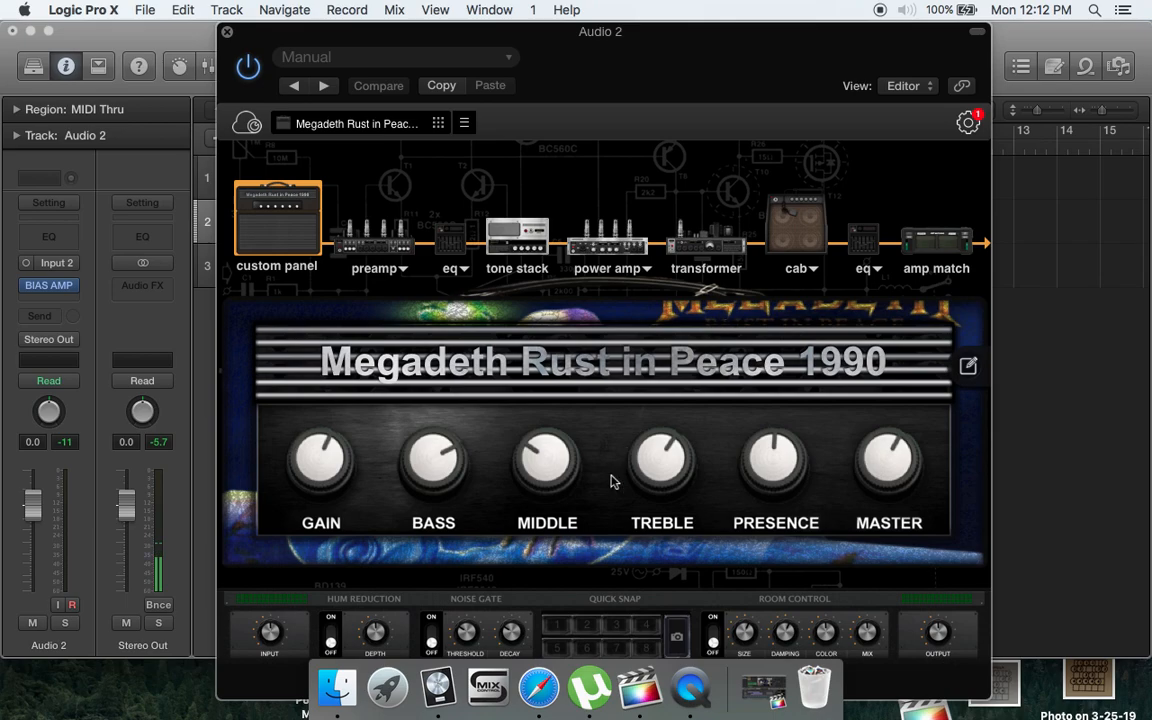
- Examine the Megadeth amp's signal chain from preamp, EQ and tone stack to power amp, transformer, cab and amp match, ending on the custom panel
click(389, 246)
click(450, 238)
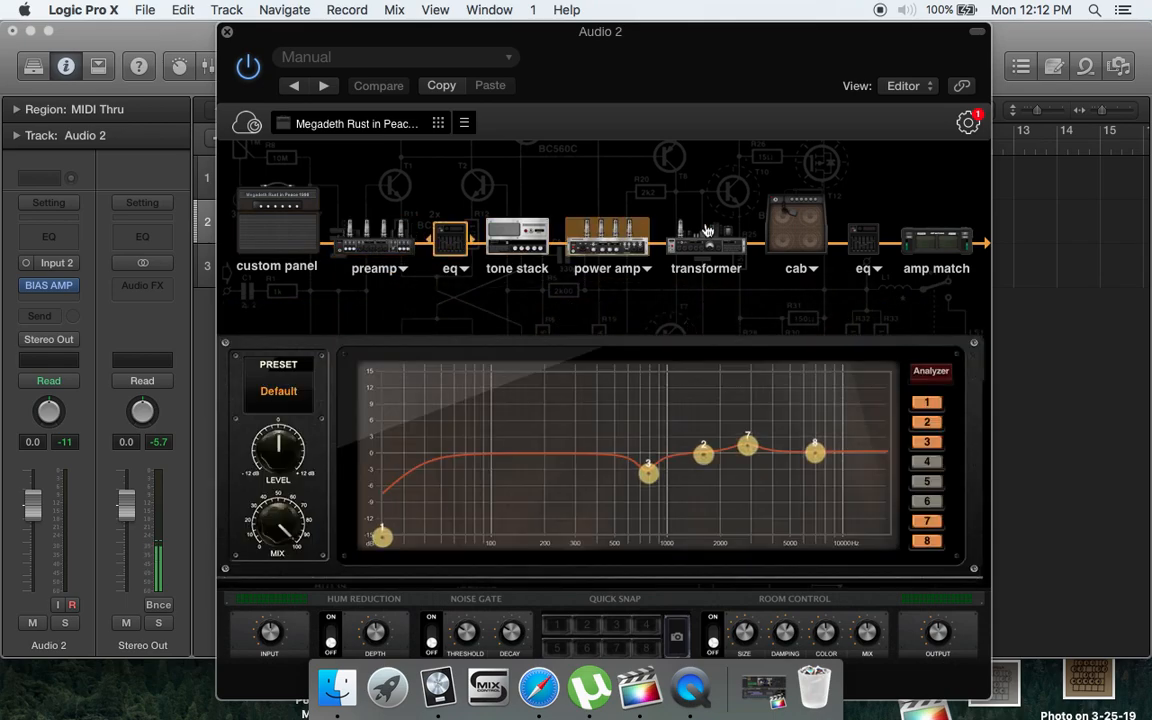
click(968, 234)
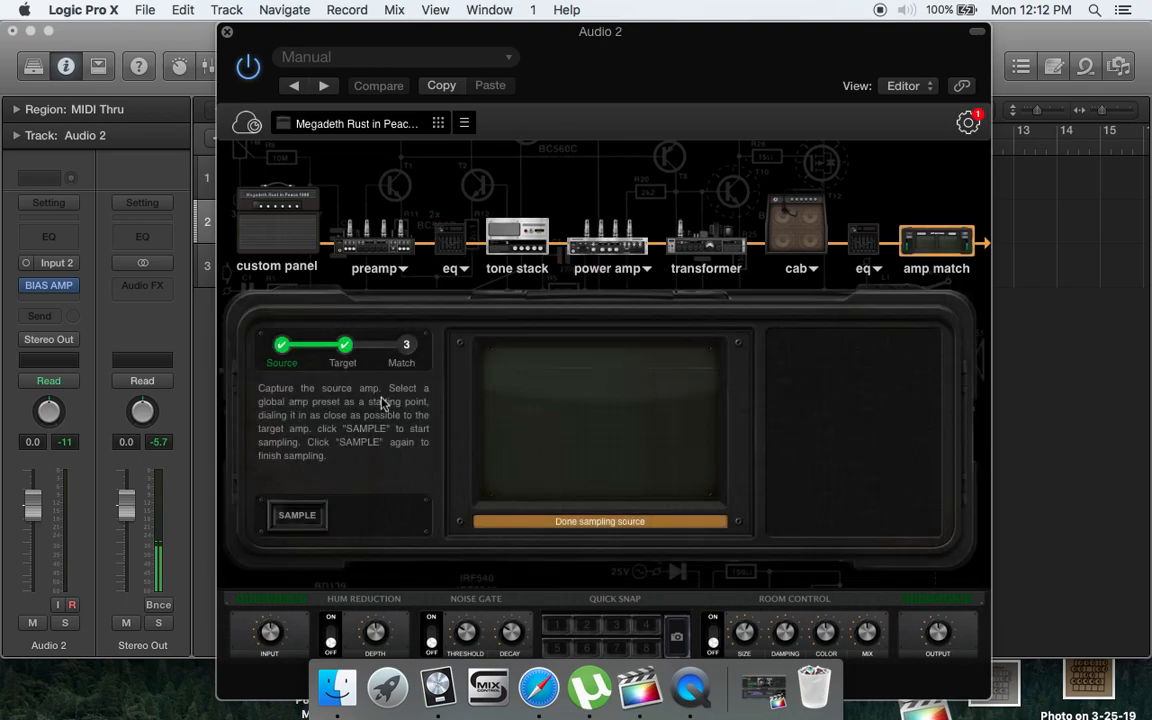
click(853, 238)
click(797, 228)
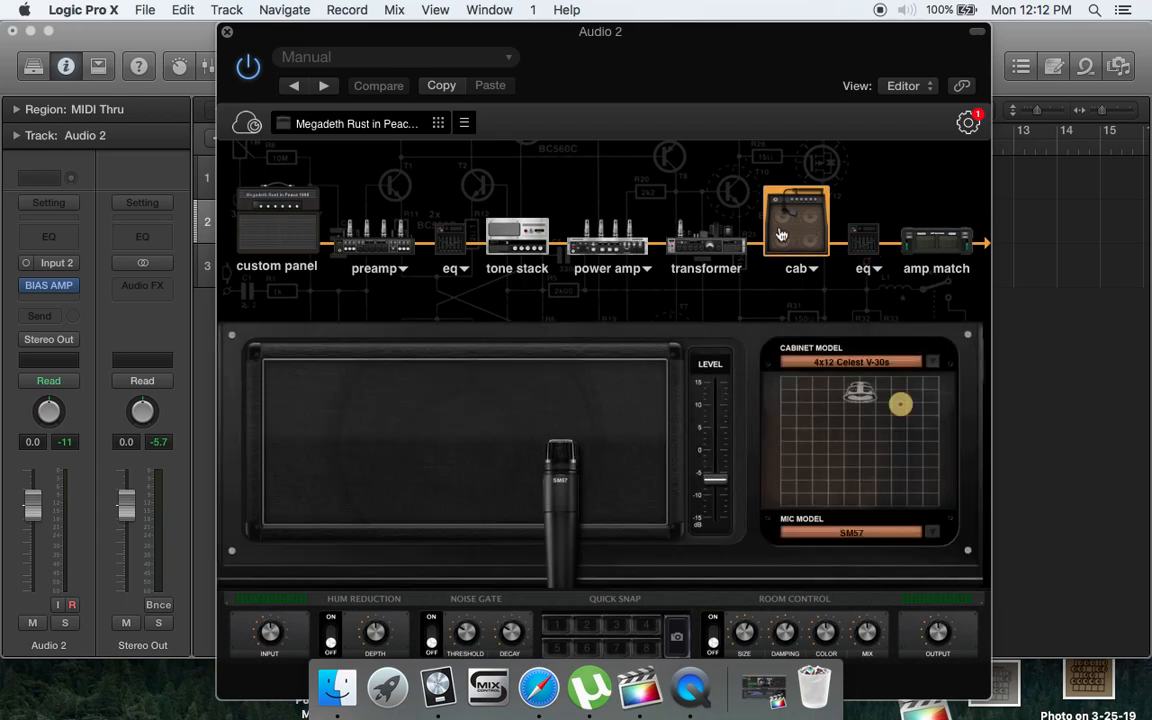
click(710, 237)
click(607, 236)
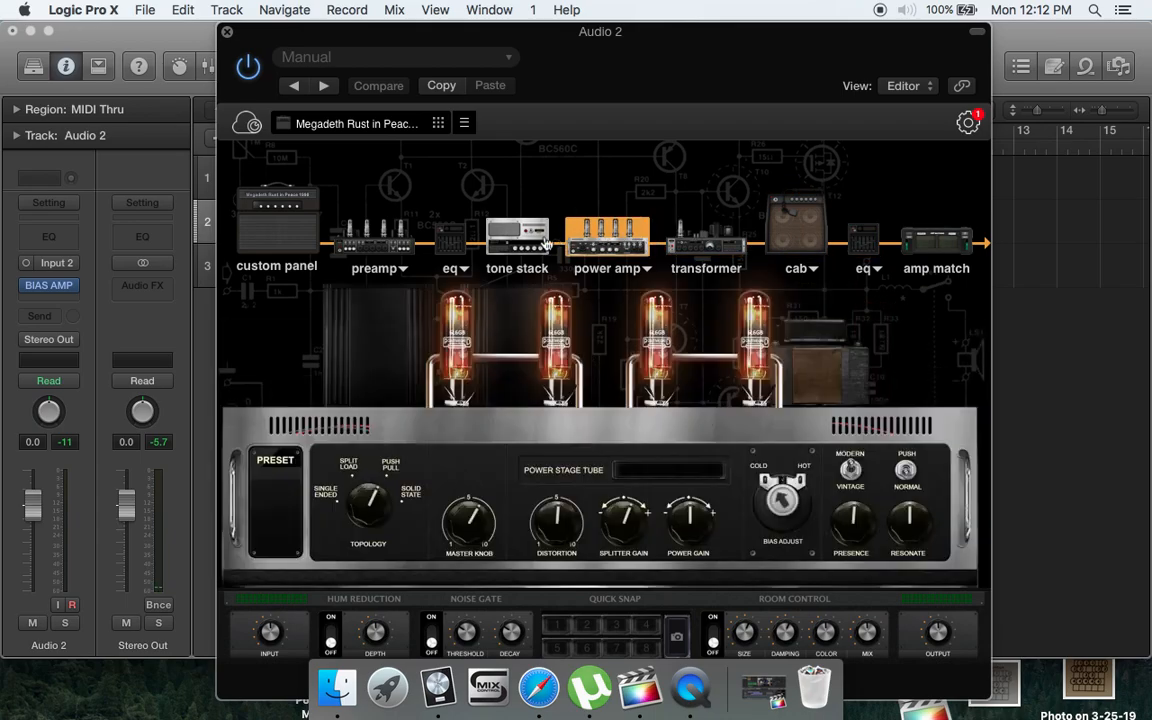
click(487, 240)
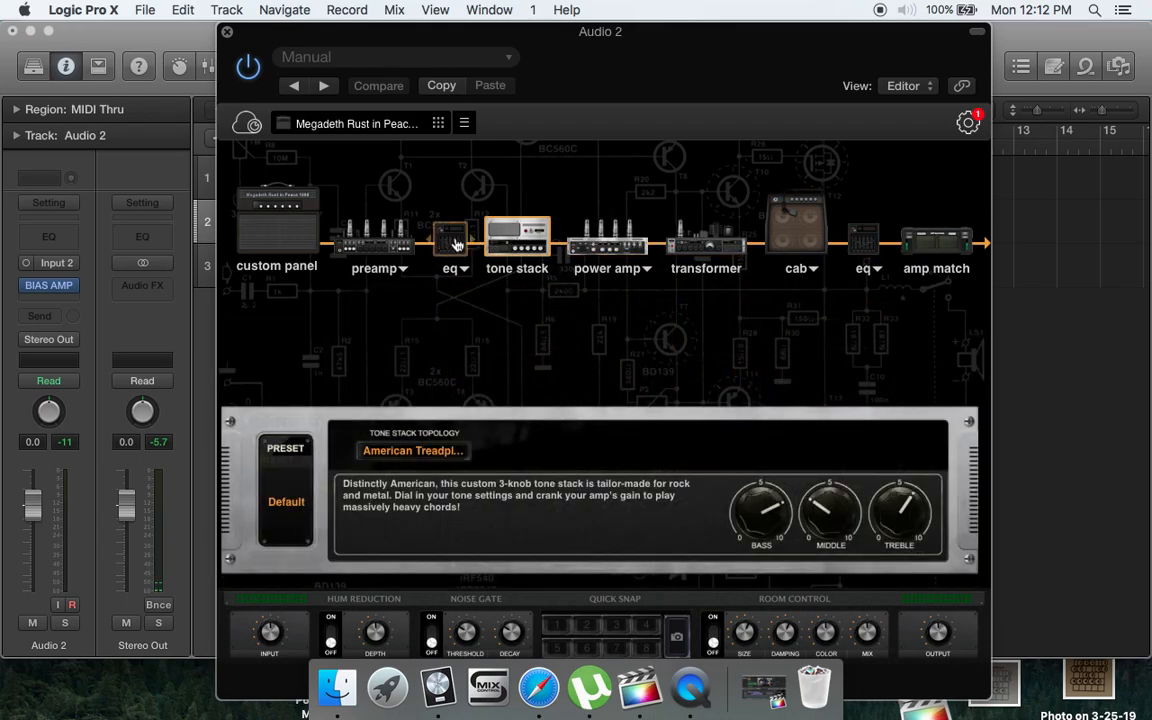
click(450, 238)
click(395, 253)
click(303, 208)
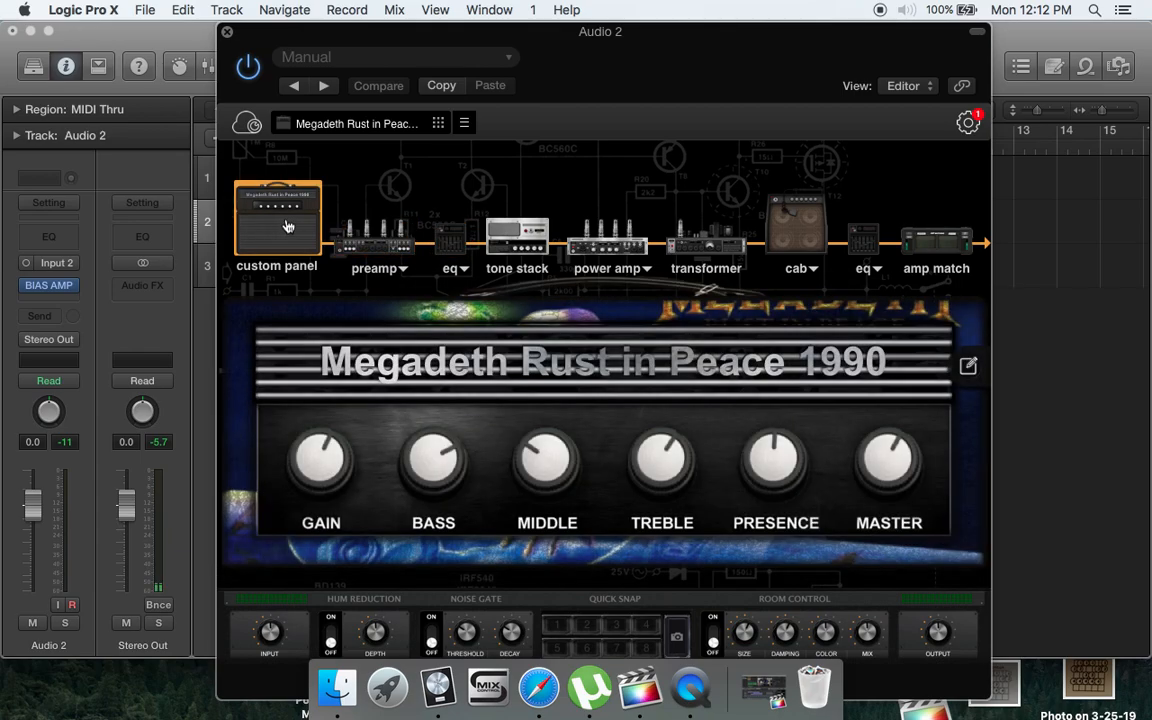
- Record a short new take on the Audio 1 track from bar 1, moving the amp window aside meanwhile and back
drag(615, 38, 745, 402)
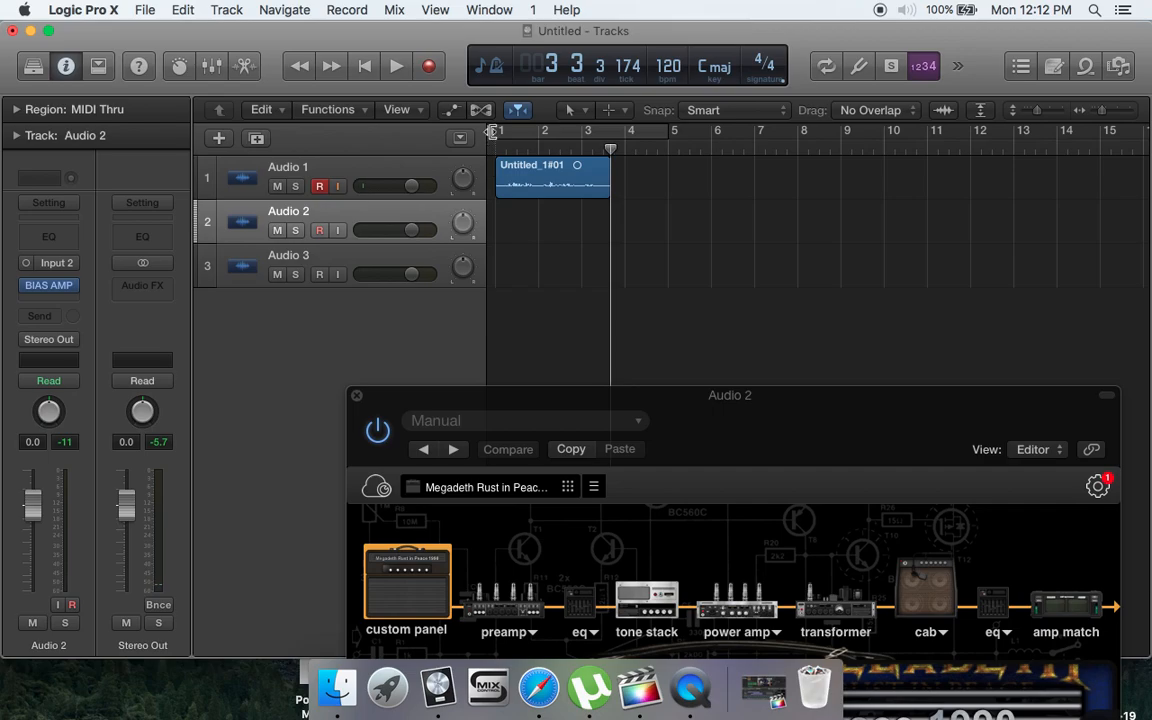
click(498, 143)
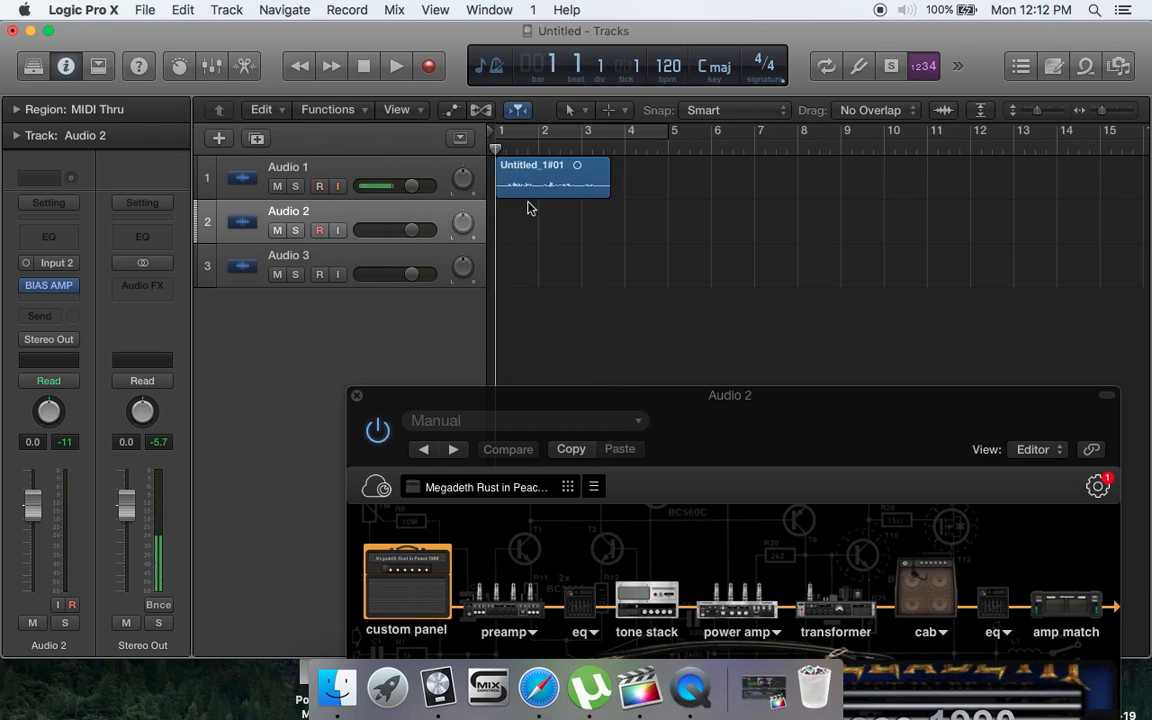
key(r)
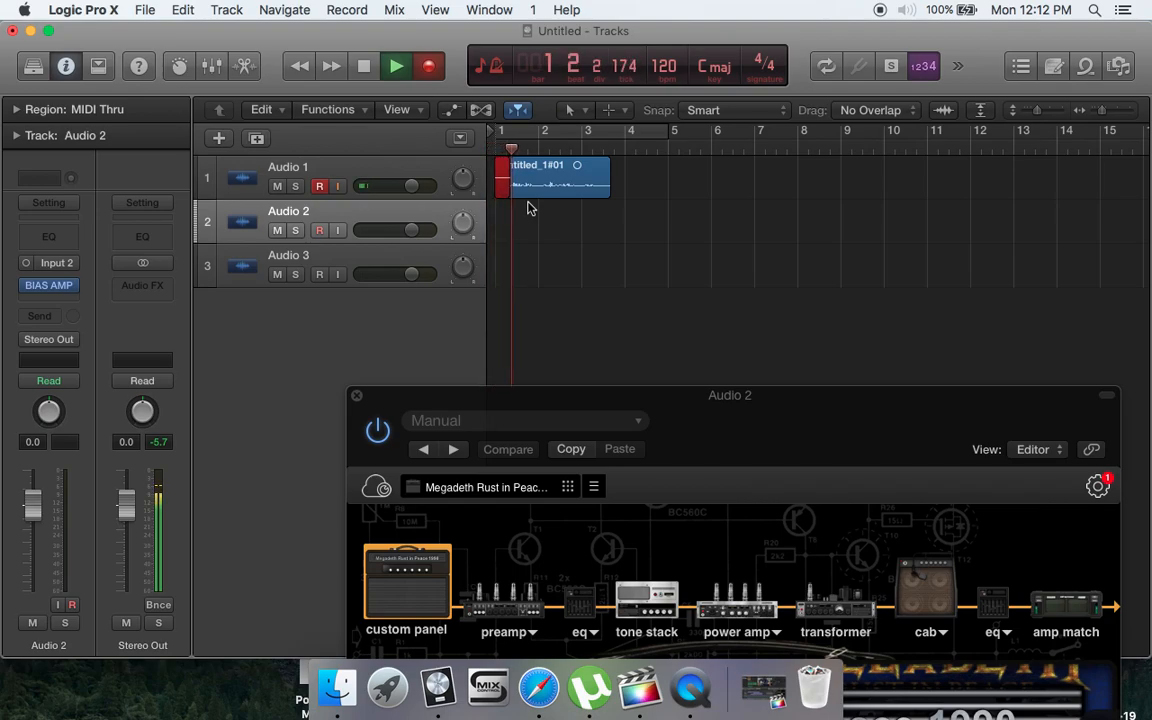
key(space)
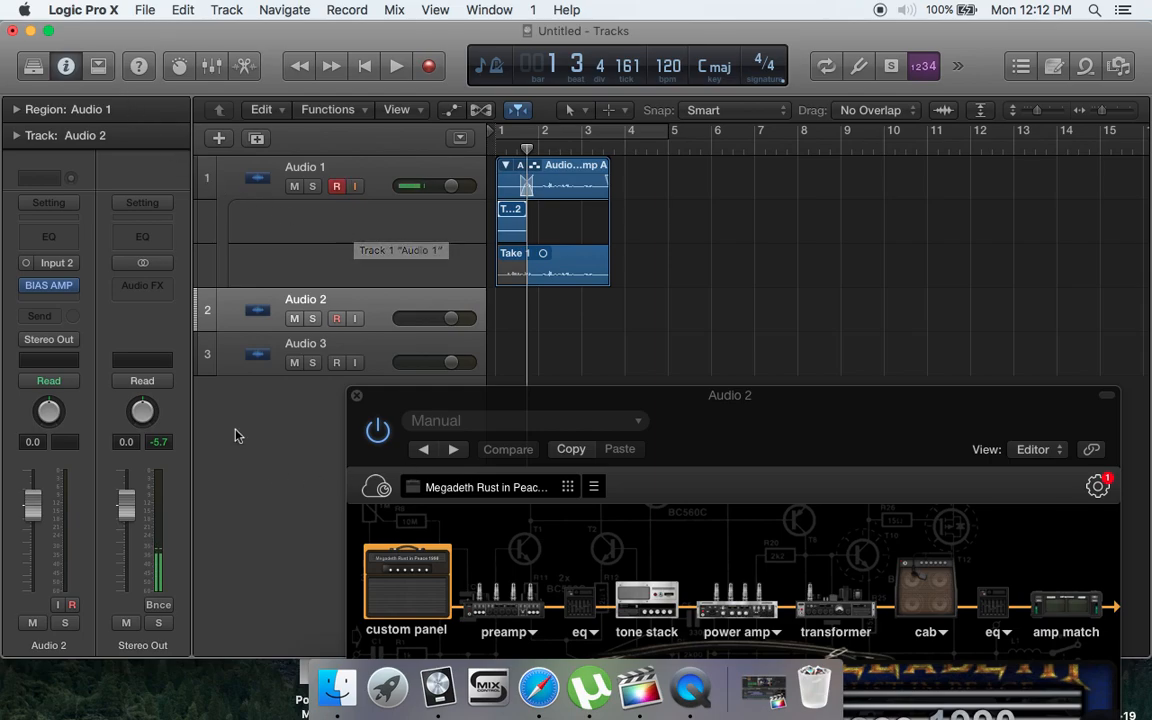
drag(805, 427, 790, 57)
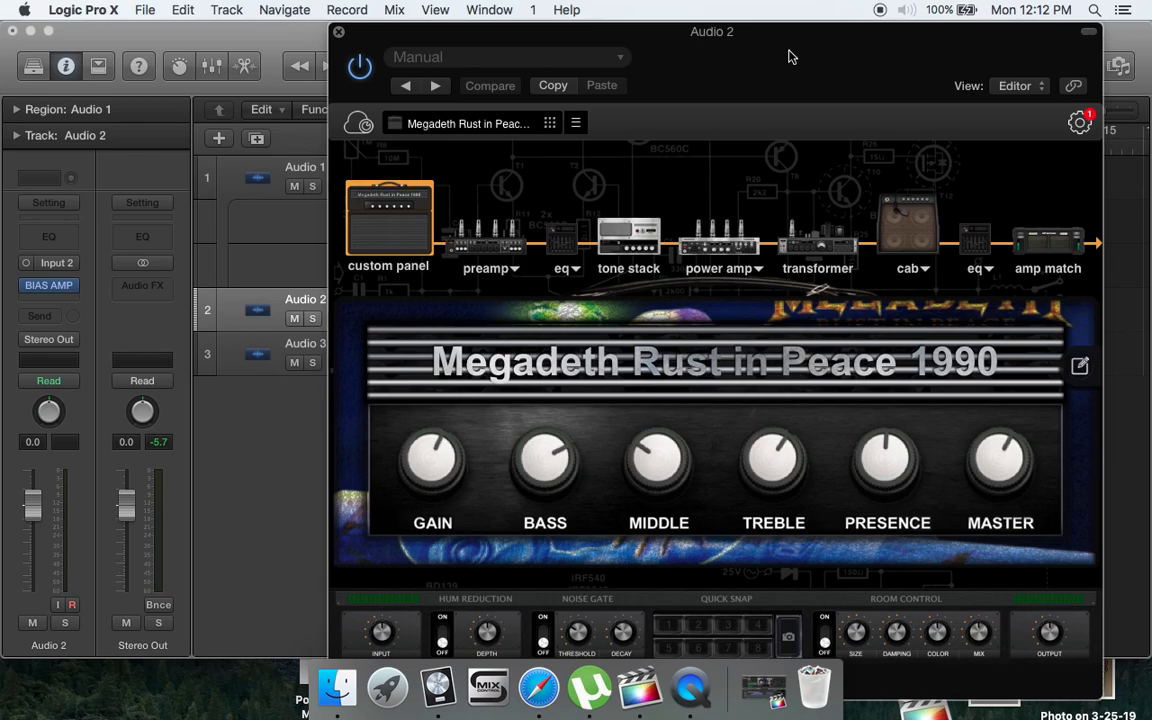